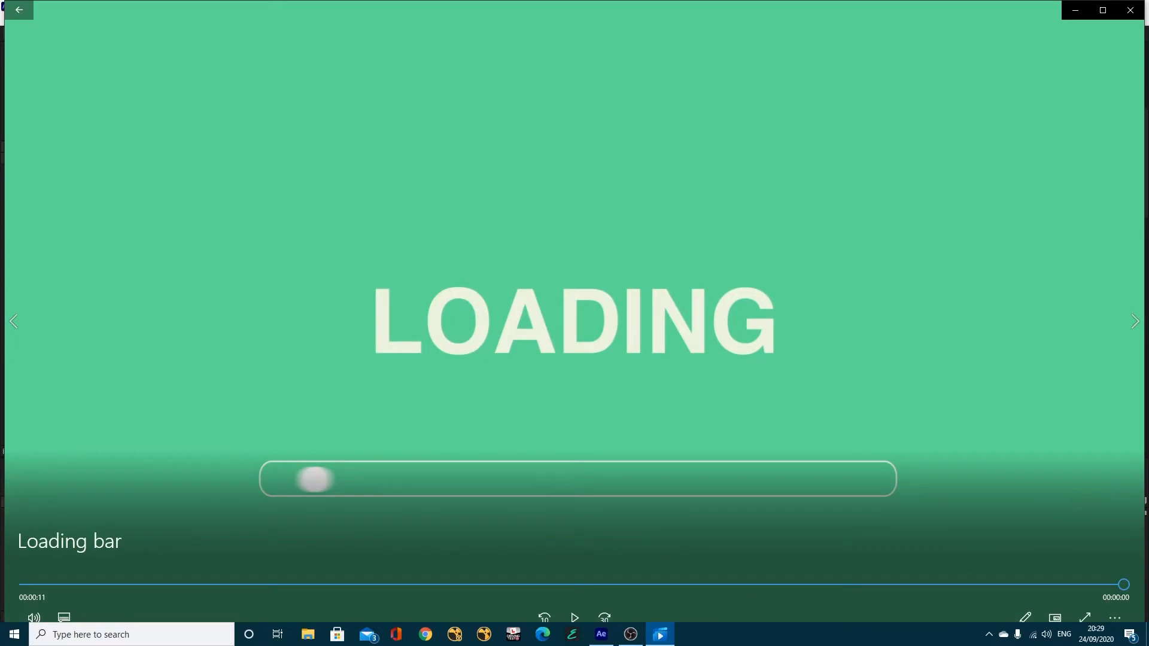
View the finished Buy Now Button animation in the video player, close it and return to After Effects.
click(1135, 322)
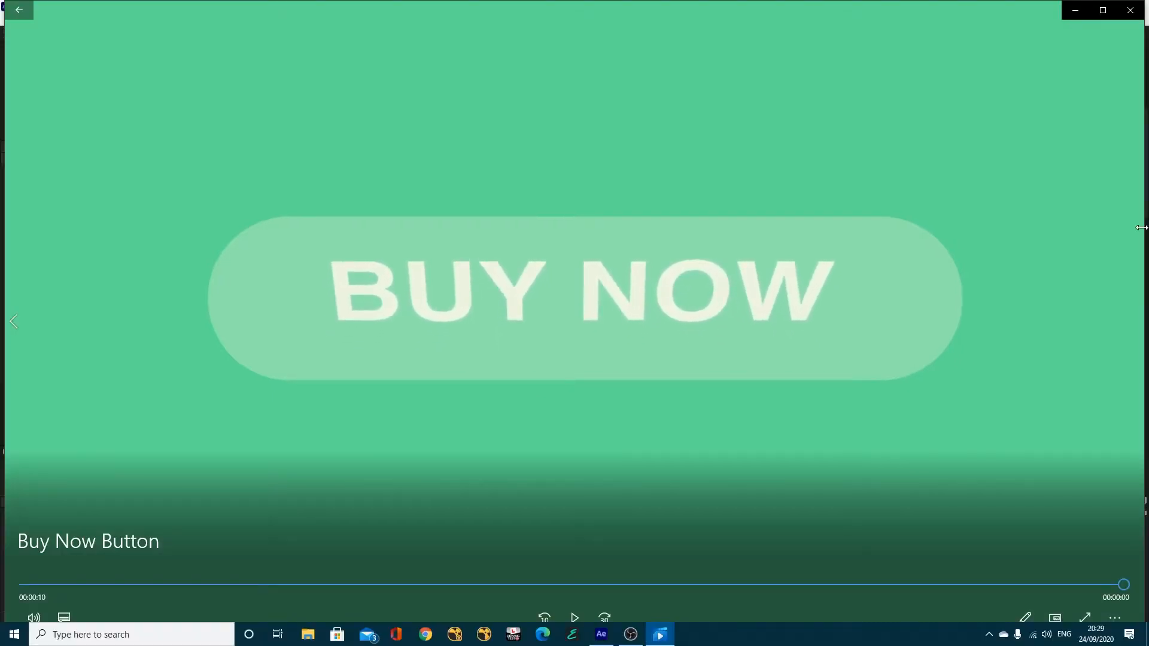
click(1129, 10)
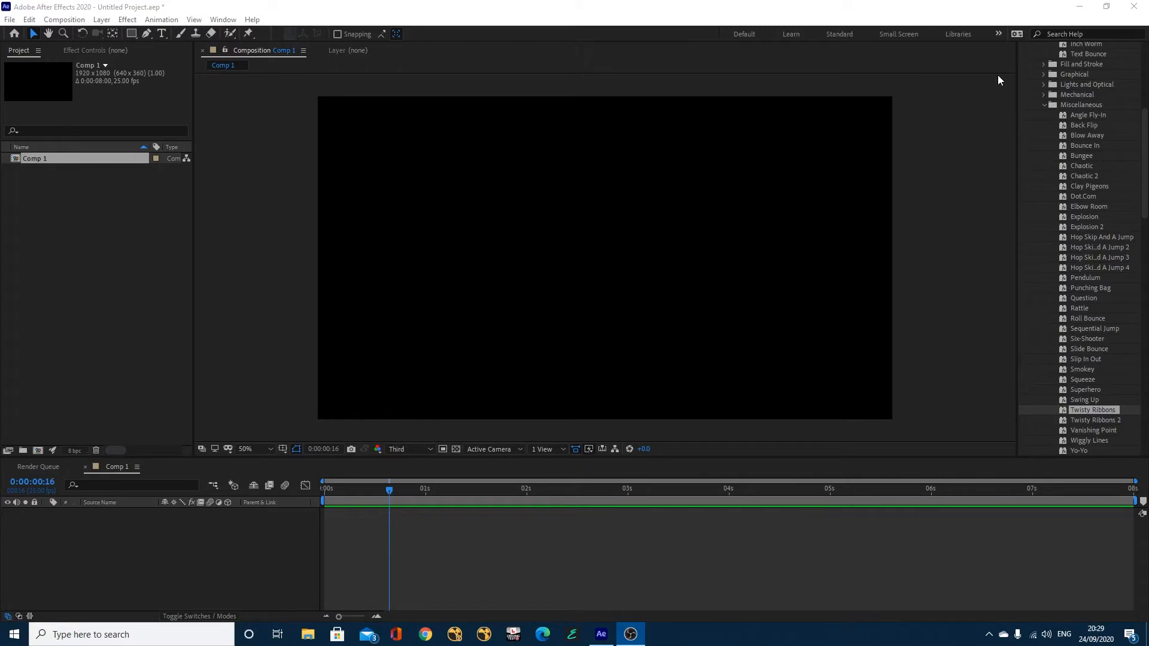
Delete the Comp 1 composition and create a new composition named "Buy Now Button".
click(83, 159)
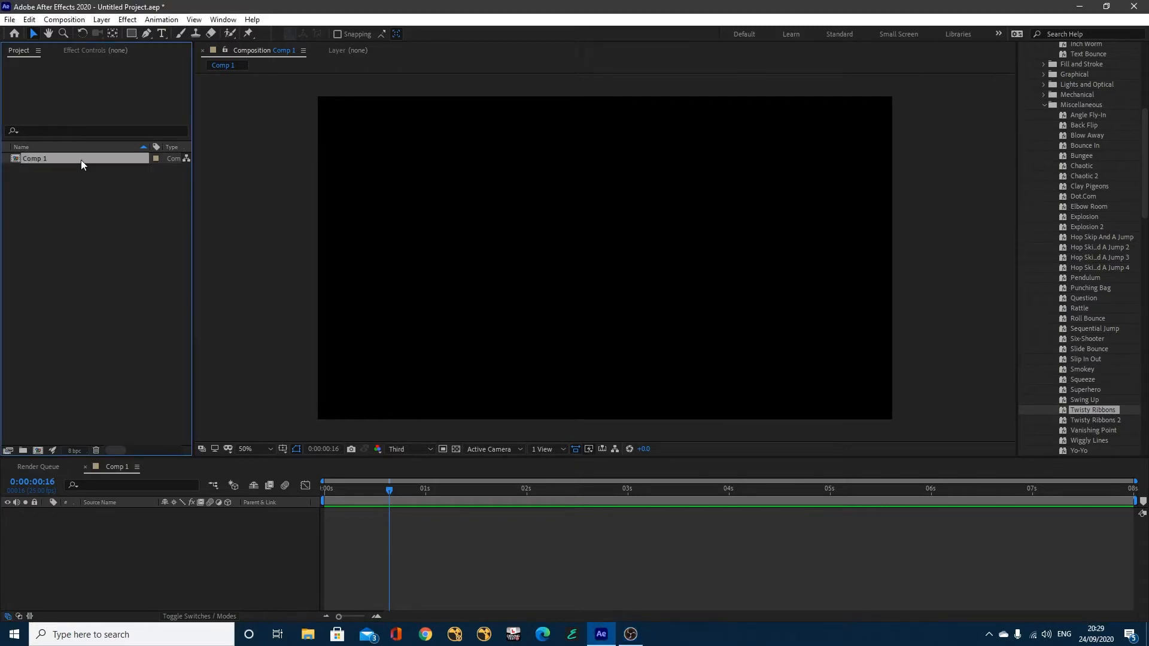
key(Delete)
click(518, 246)
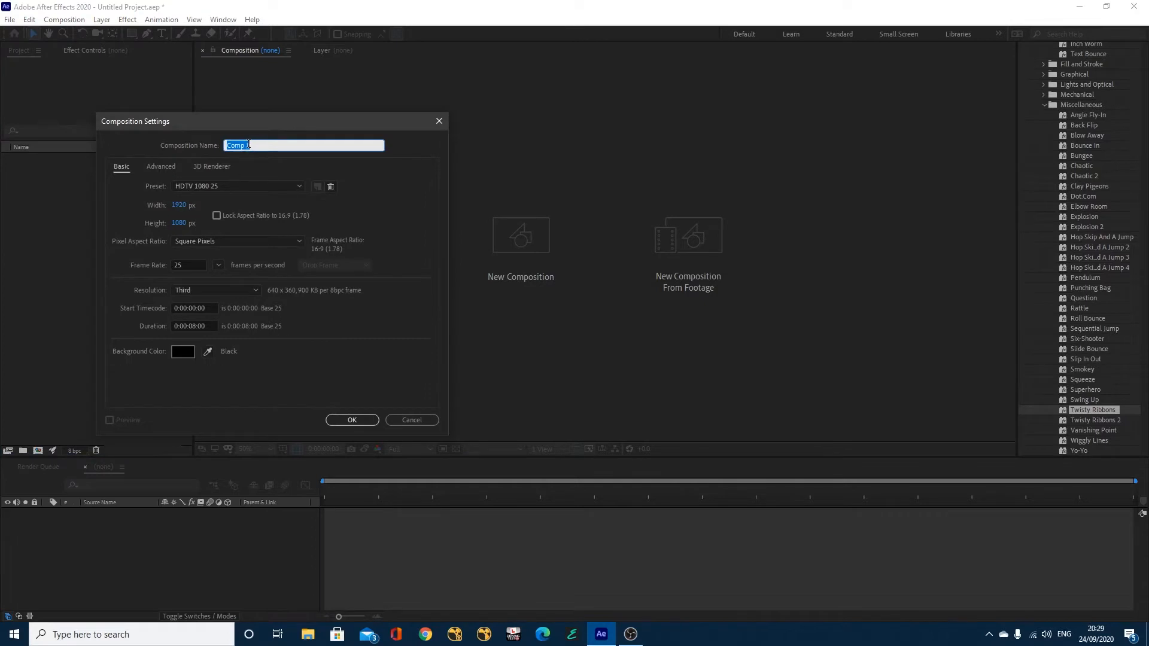
text(Buy Now Button)
click(366, 421)
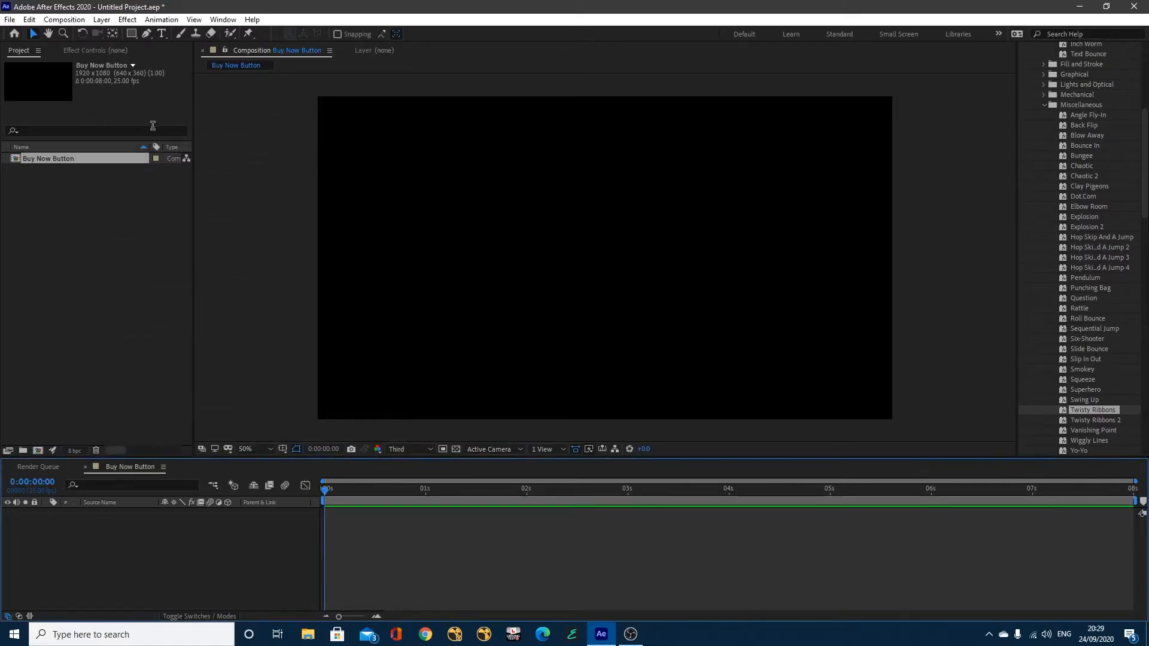
Create a solid layer named "BG" with the green colour 5CDB95 as the background.
click(102, 19)
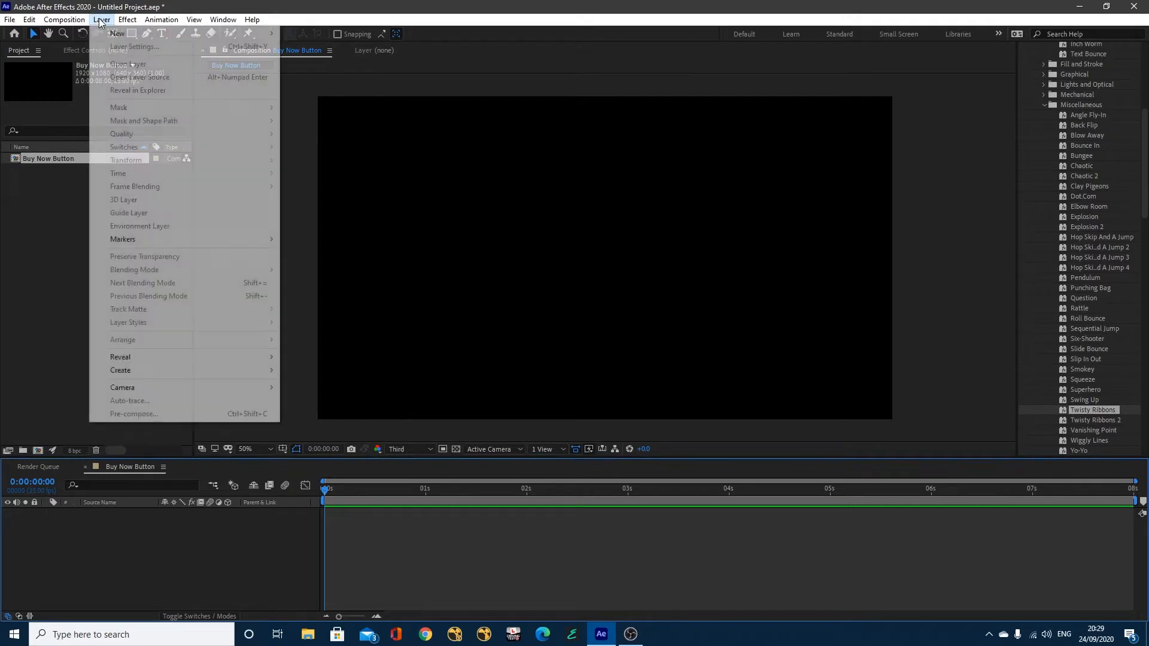
mouse_move(115, 34)
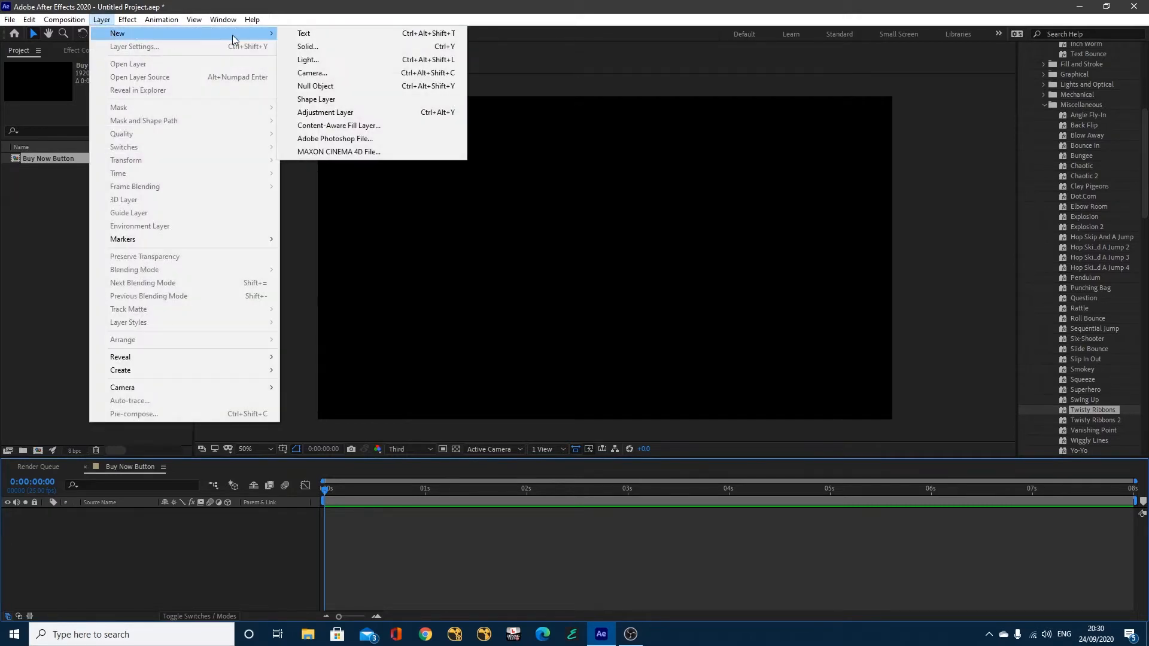
click(332, 43)
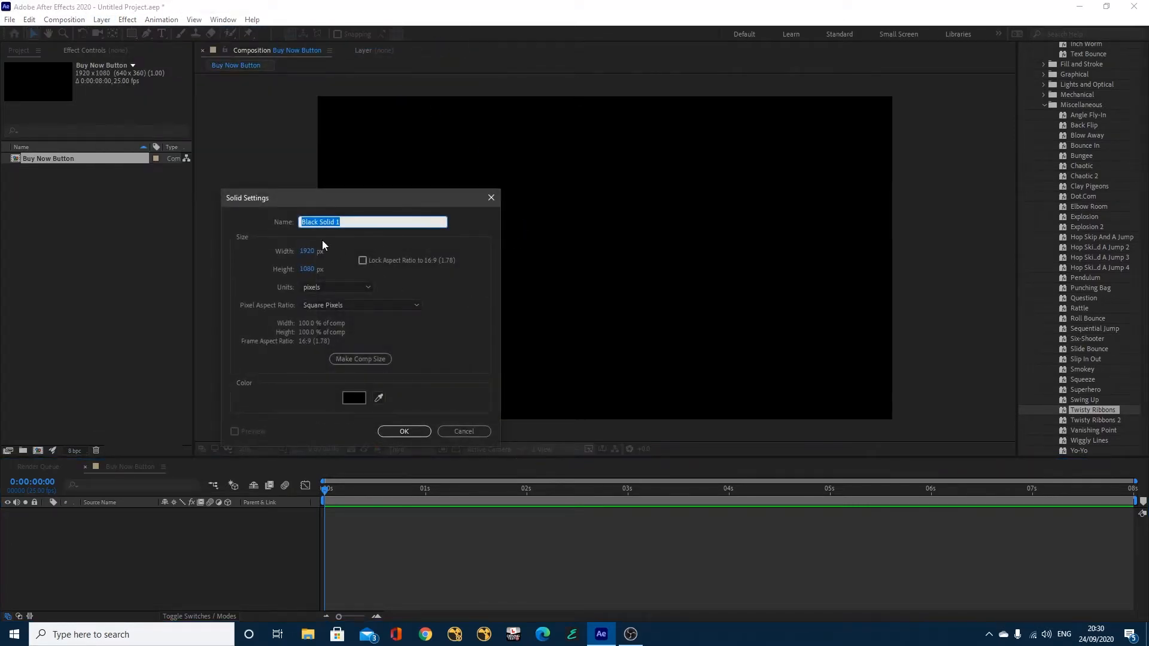
text(BG)
click(357, 398)
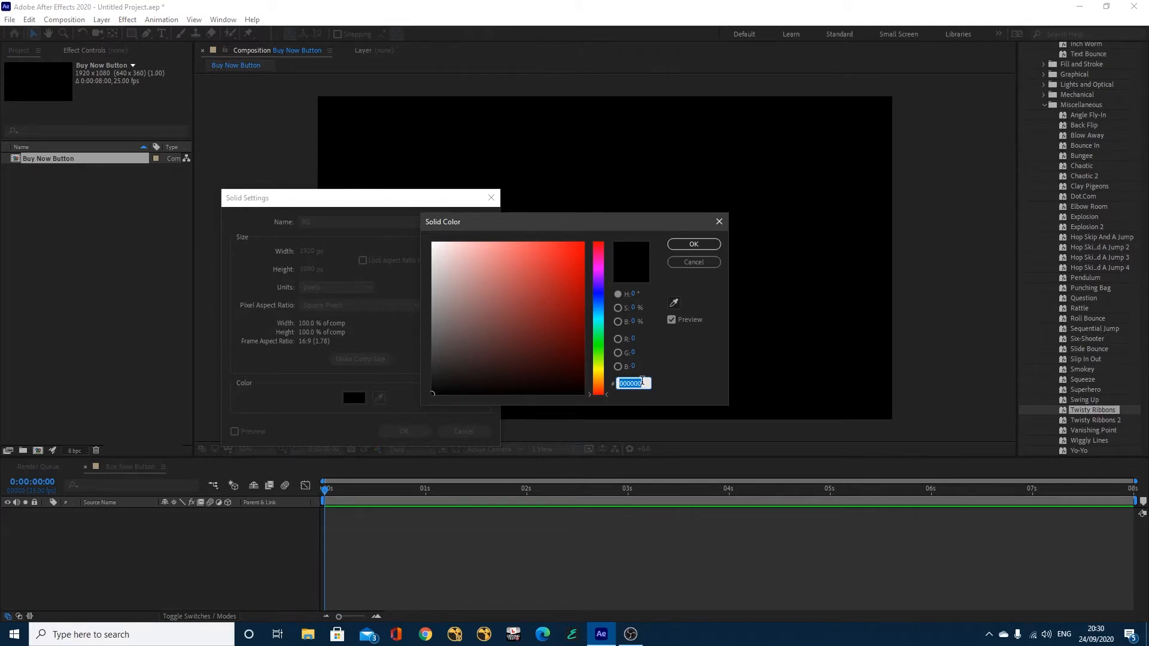
text(5CD)
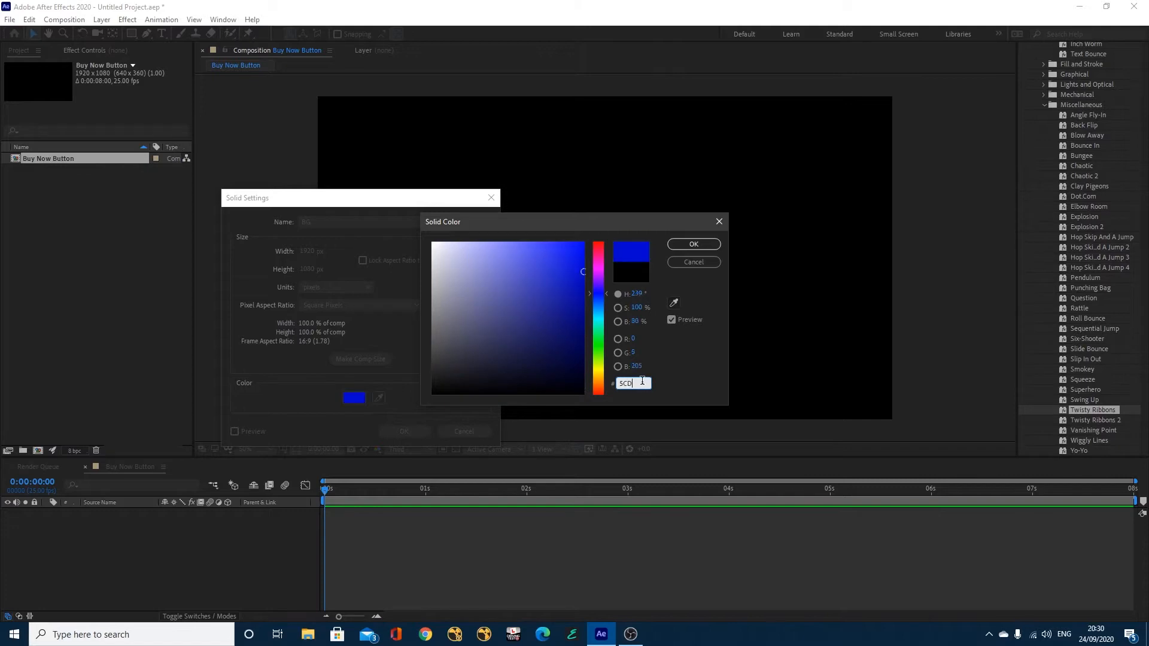
text(B95)
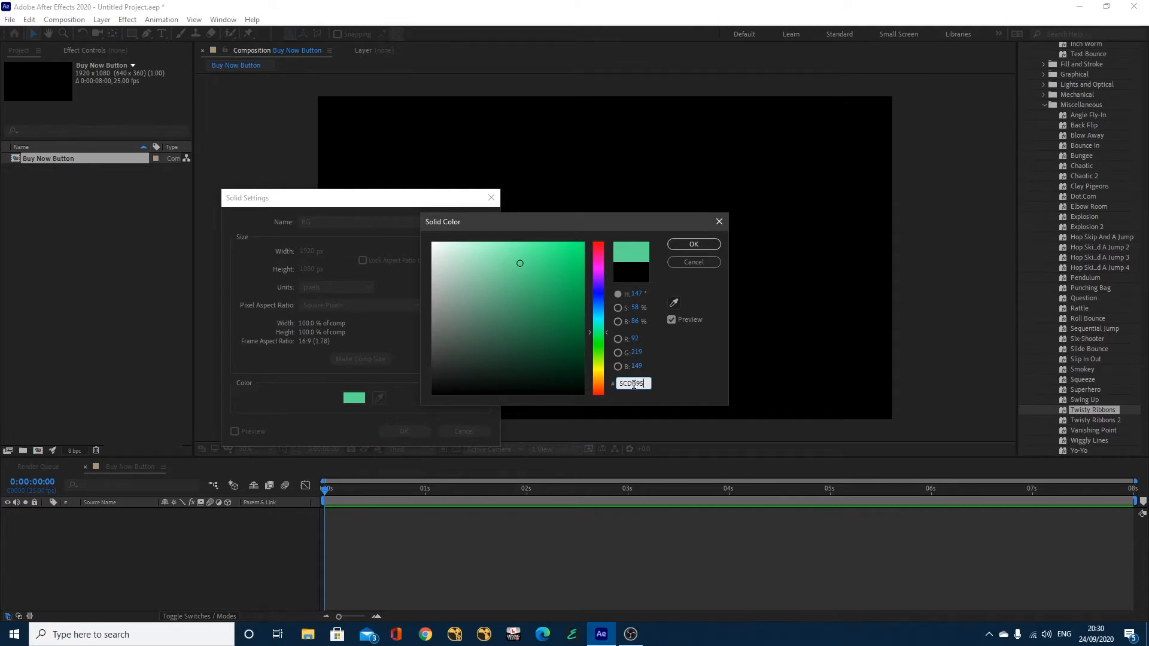
click(681, 247)
click(403, 431)
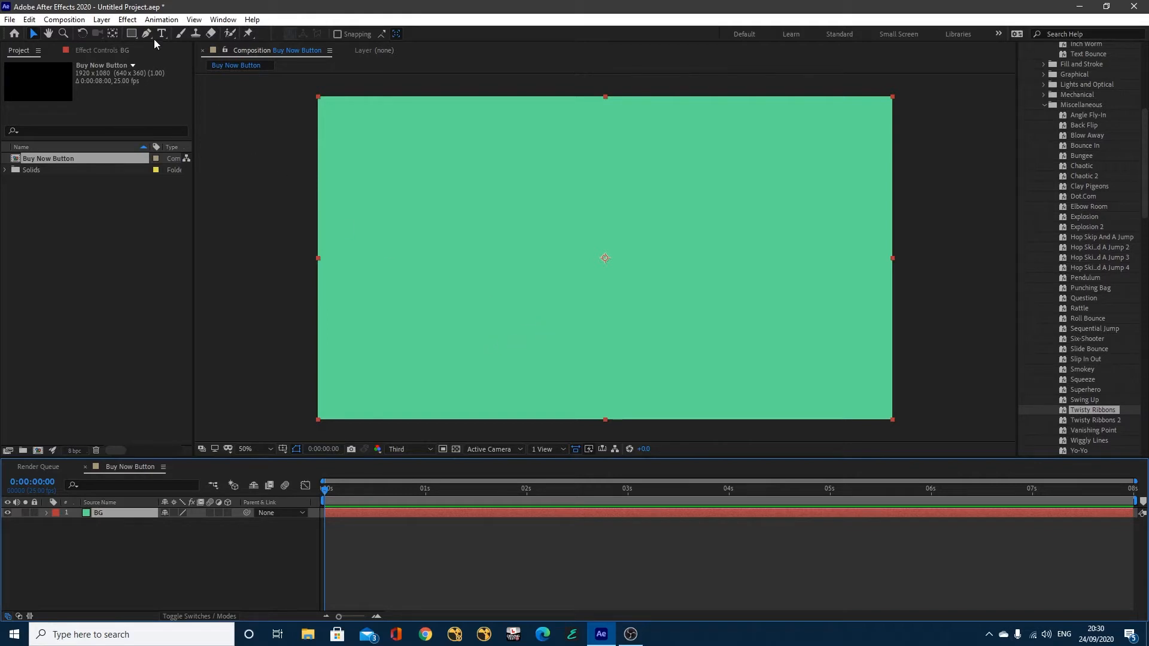
With no layer selected, draw a white rounded rectangle about 1276 by 260 px near the middle of the composition.
click(132, 558)
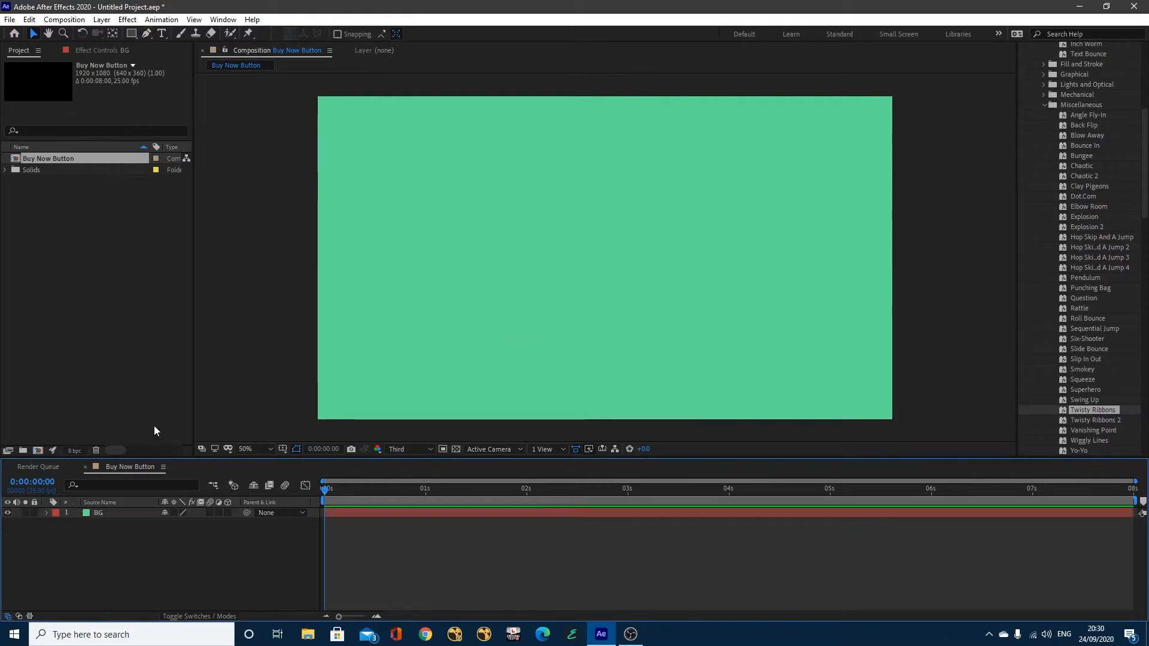
click(112, 514)
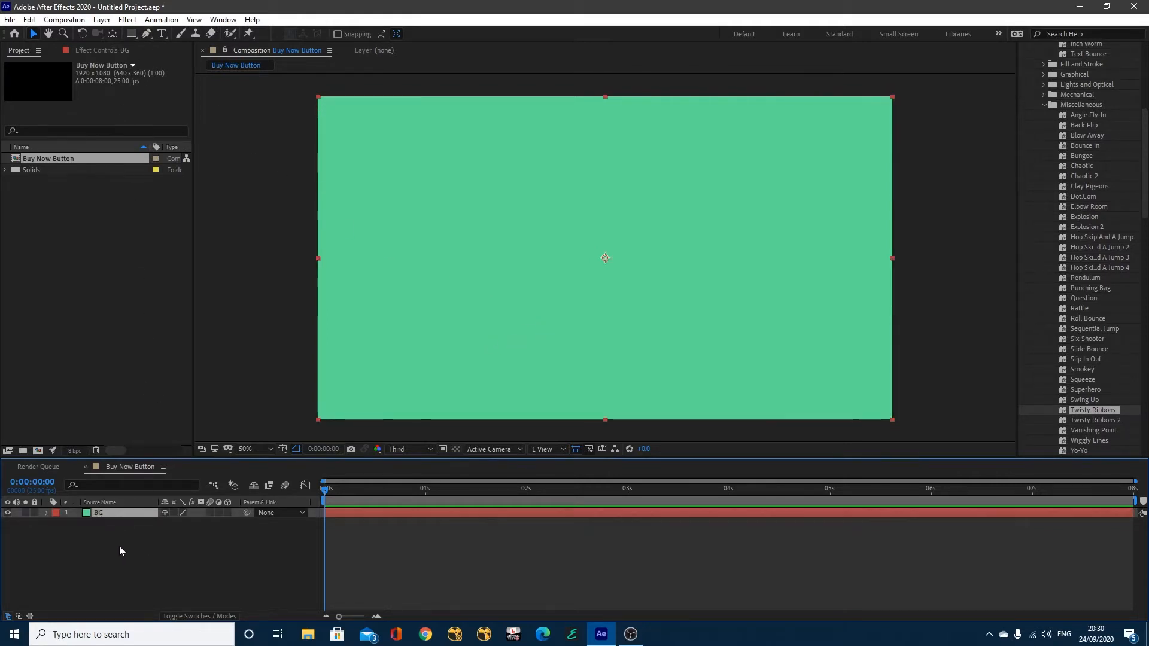
click(97, 533)
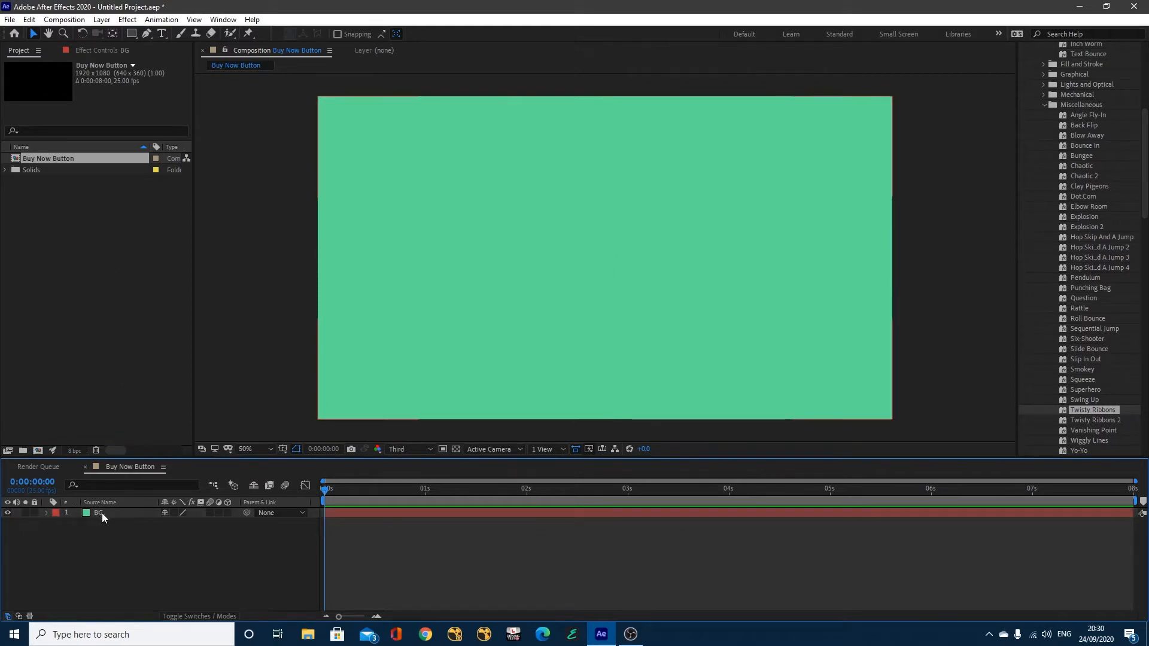
click(131, 34)
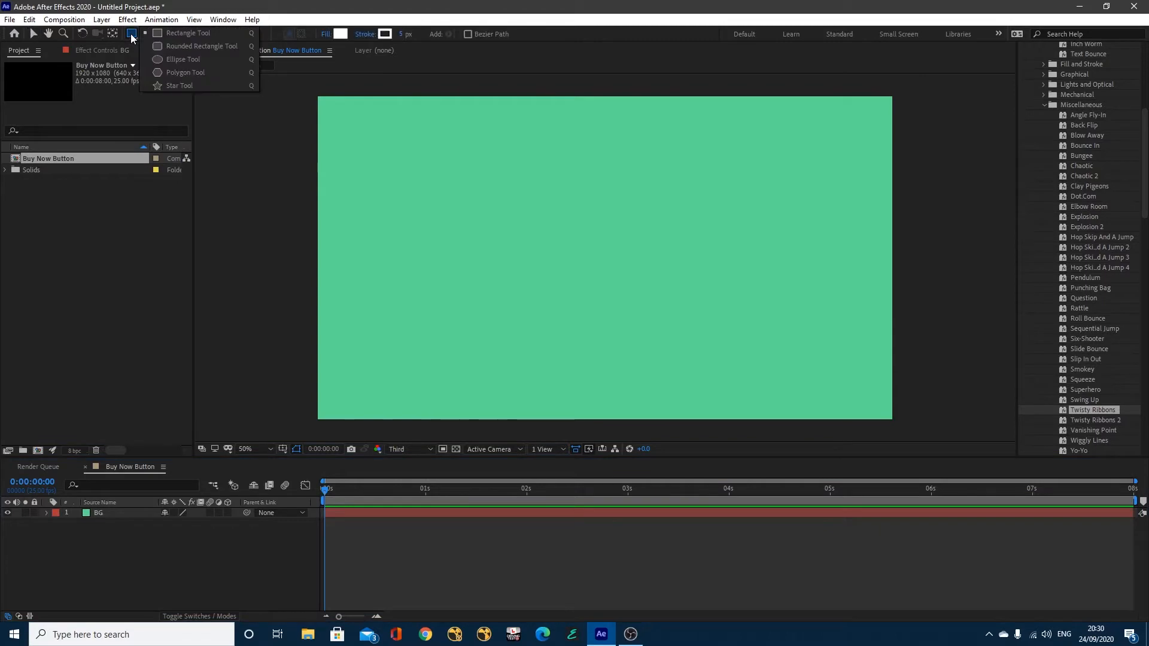
click(171, 46)
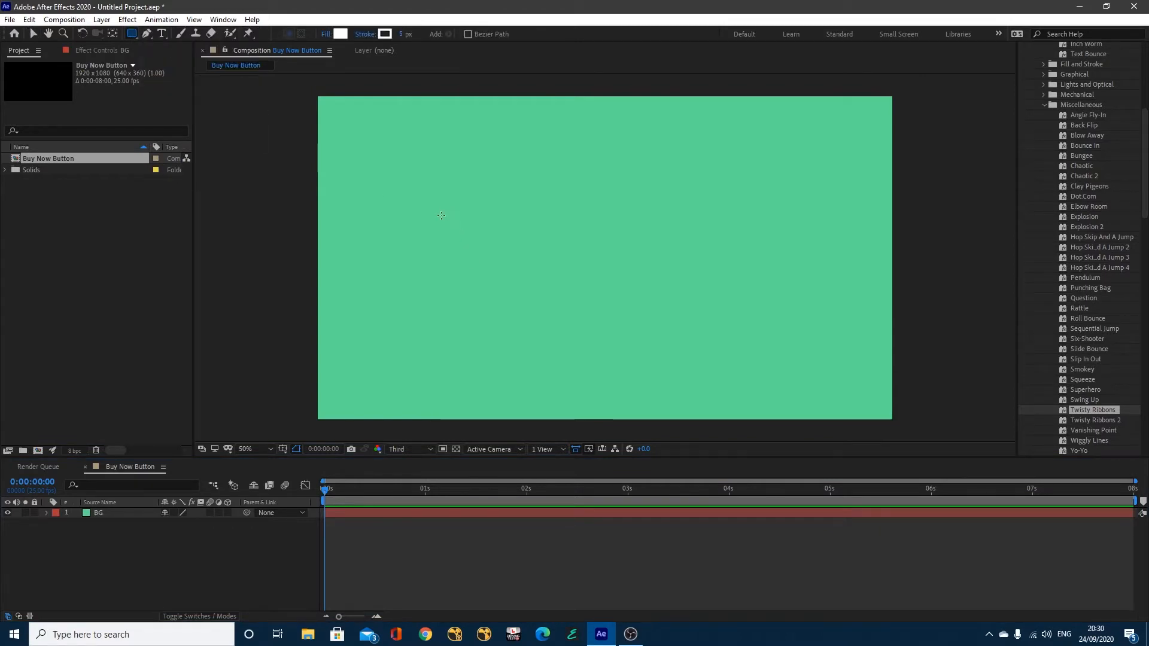
drag(431, 214, 811, 291)
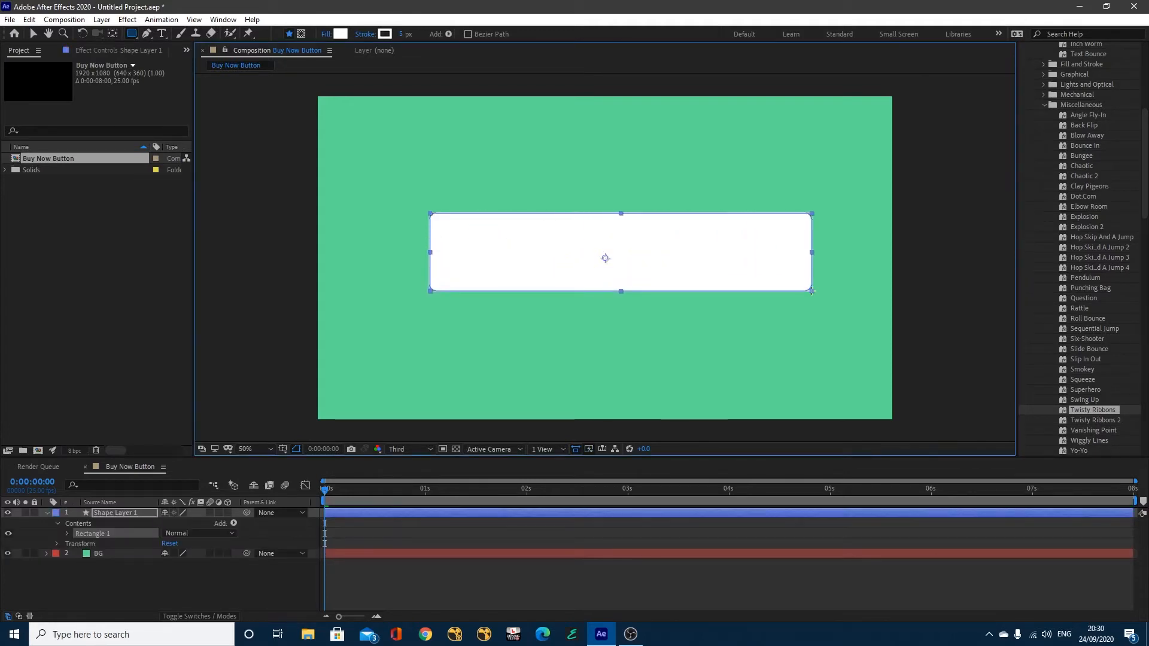
Align the rounded rectangle to the composition's horizontal and vertical centre.
scroll(1147, 191, up, 1)
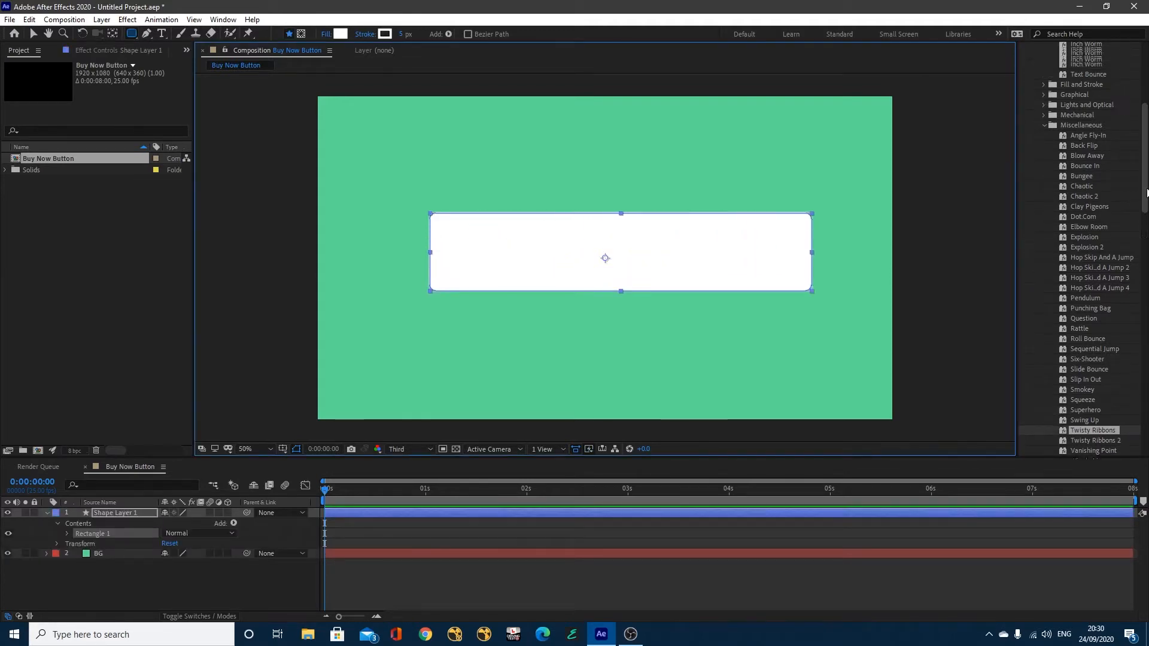
drag(1147, 191, 1146, 132)
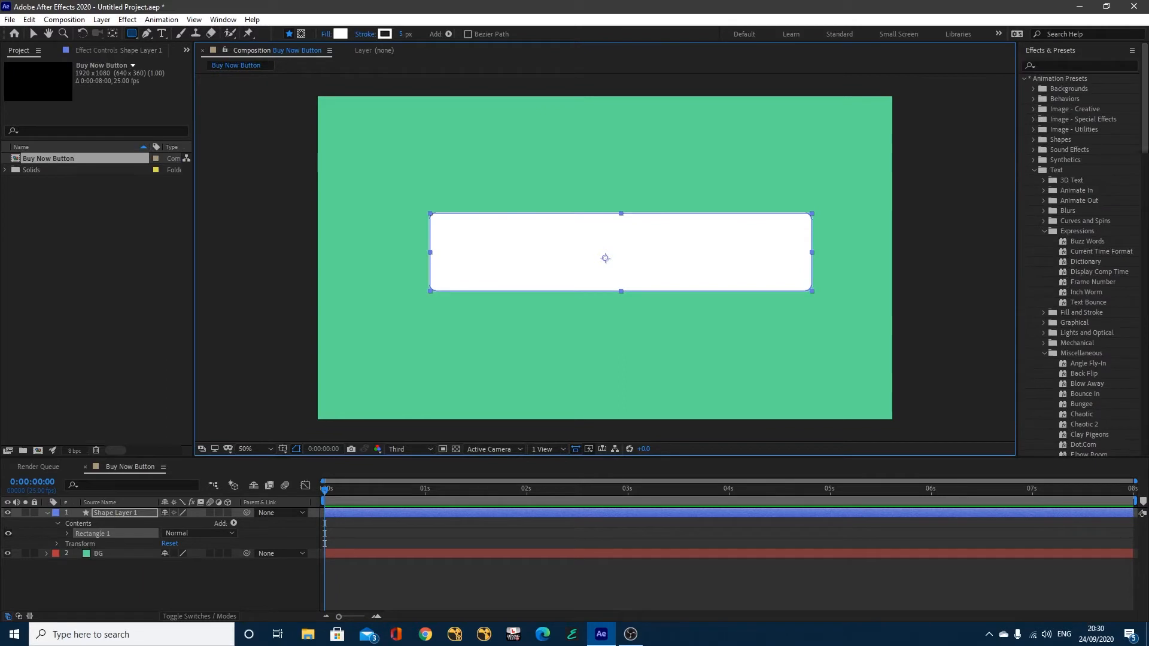
click(1023, 77)
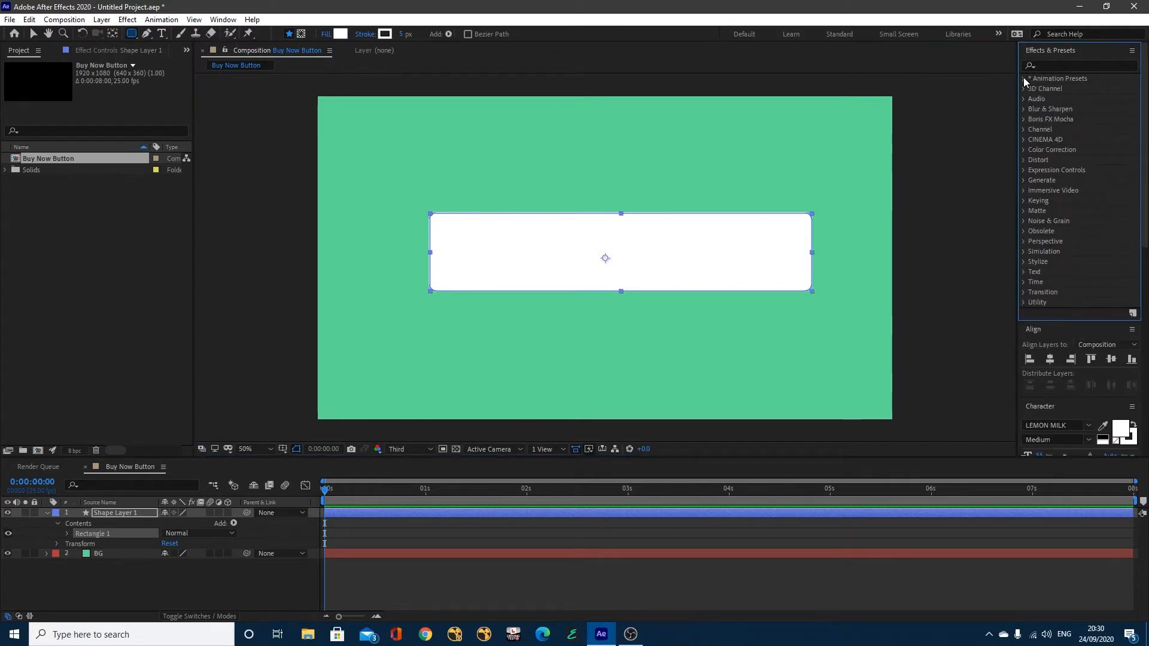
click(1050, 329)
click(1053, 330)
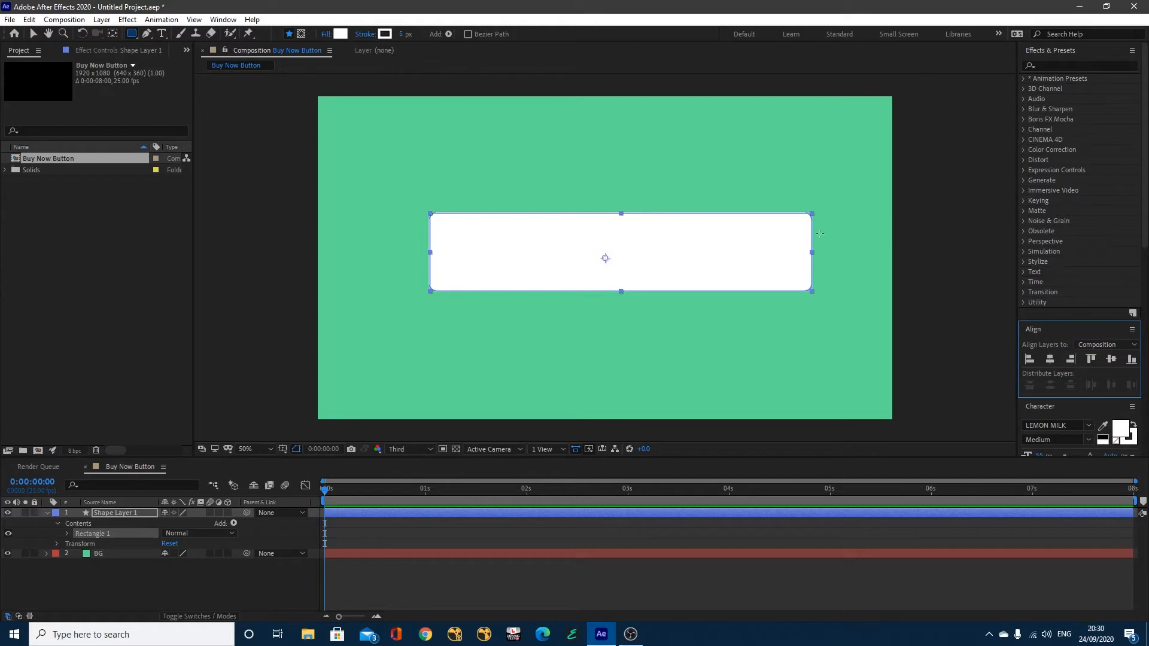
click(223, 19)
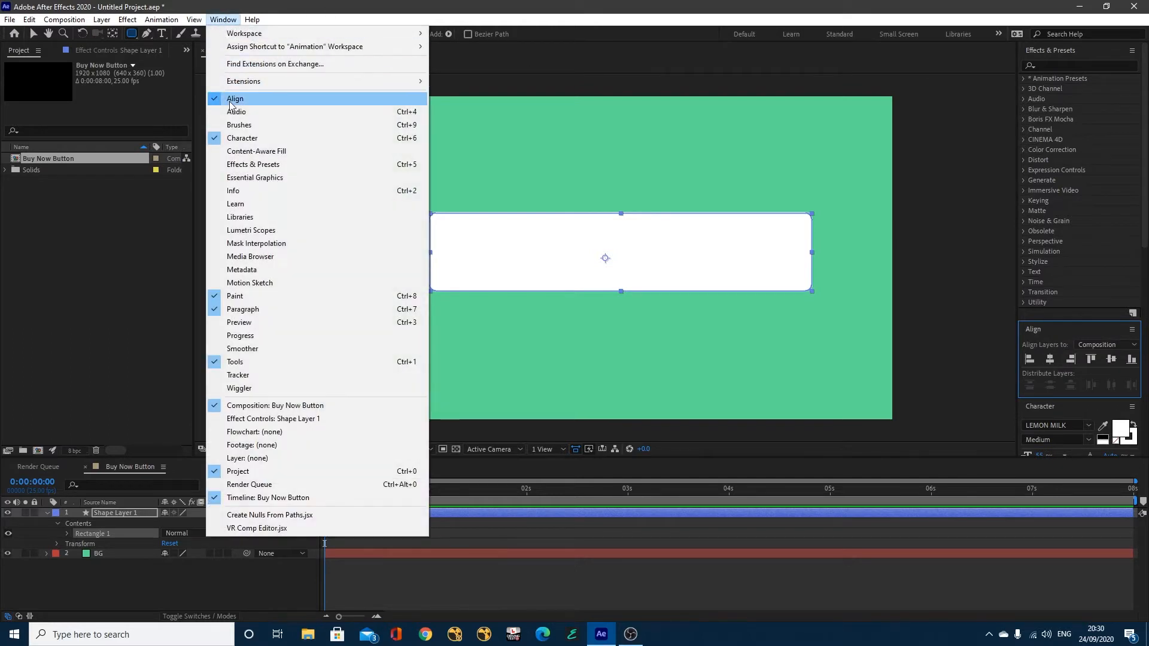
click(446, 7)
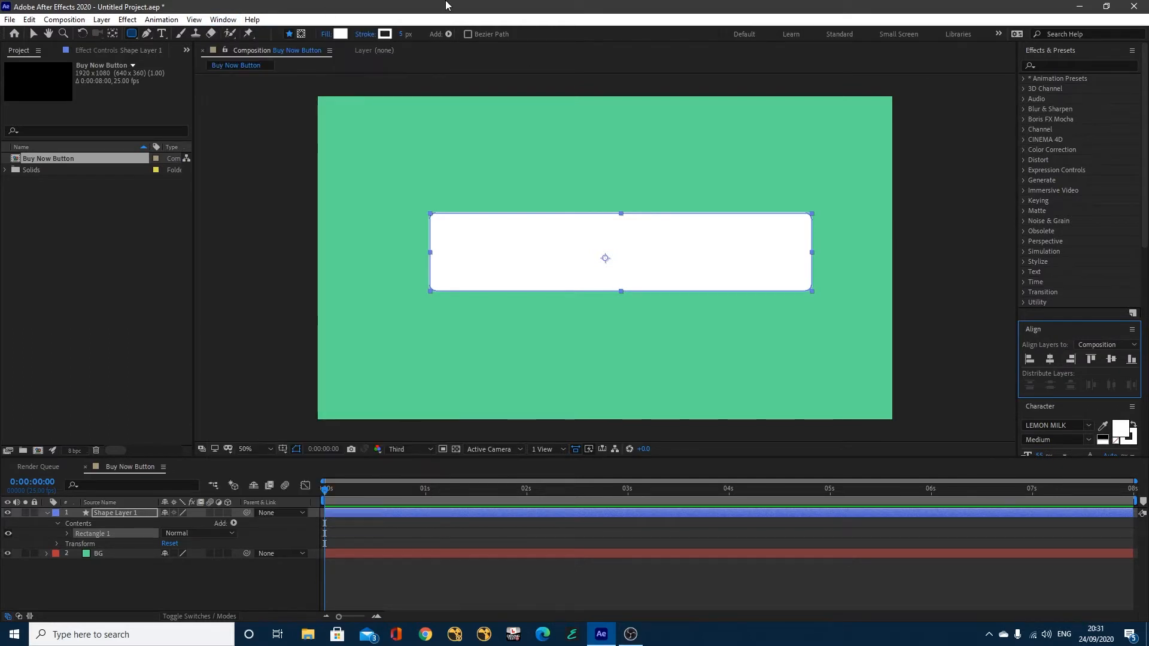
click(1051, 360)
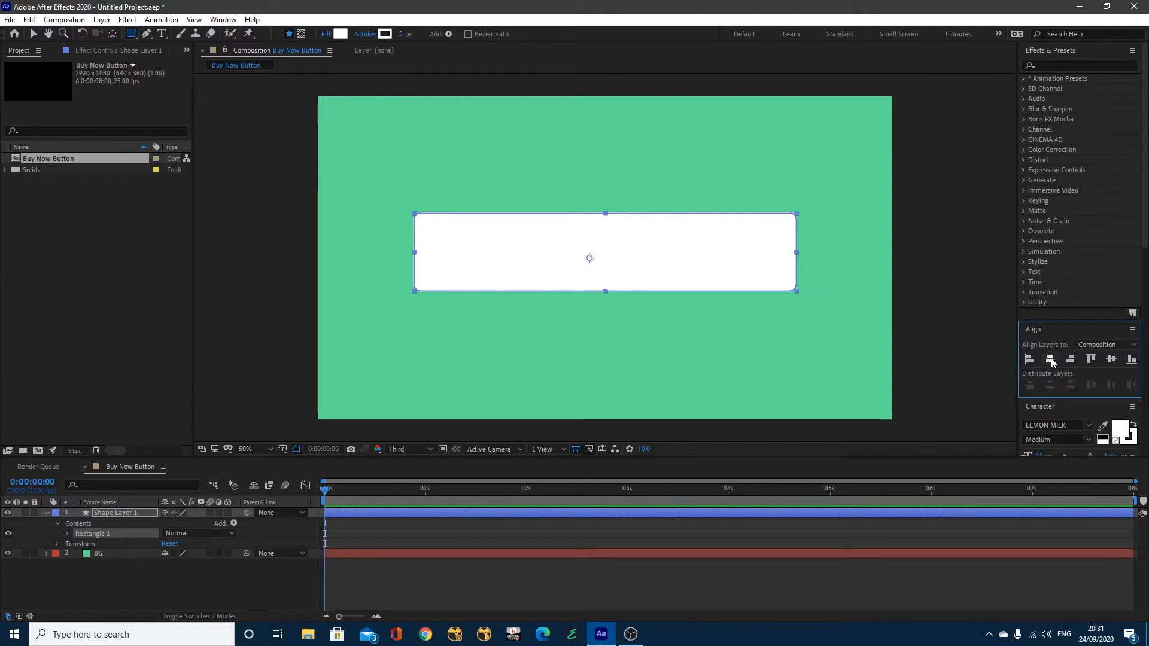
click(1111, 360)
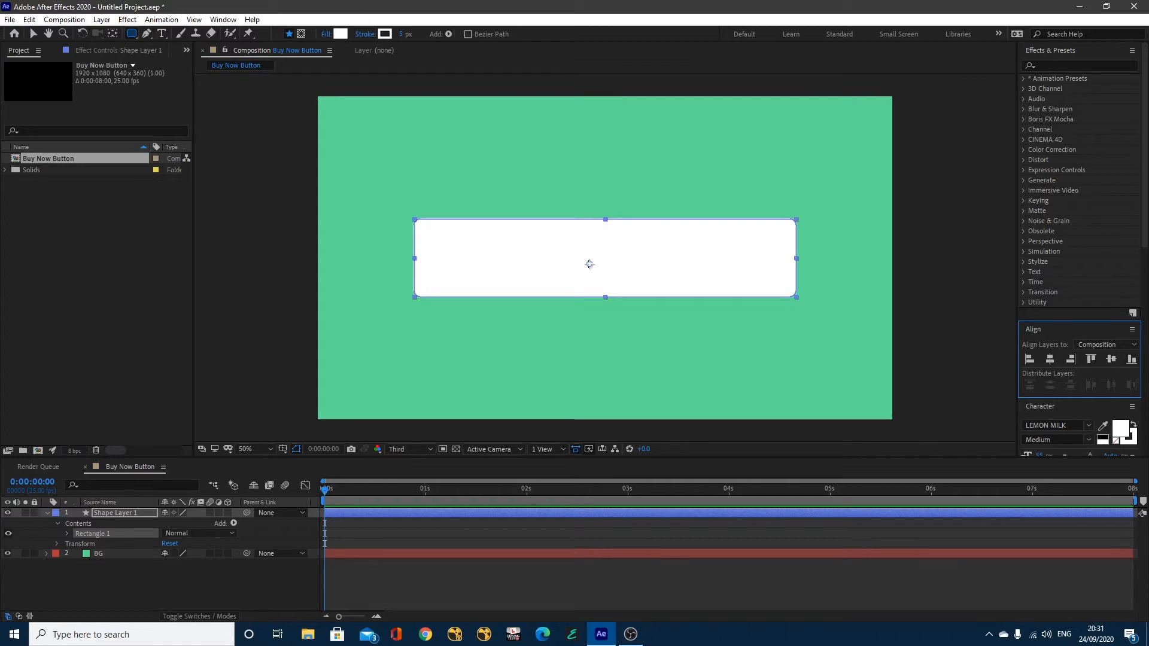
Centre the anchor point of Shape Layer 1 in the rounded rectangle.
click(113, 34)
click(171, 591)
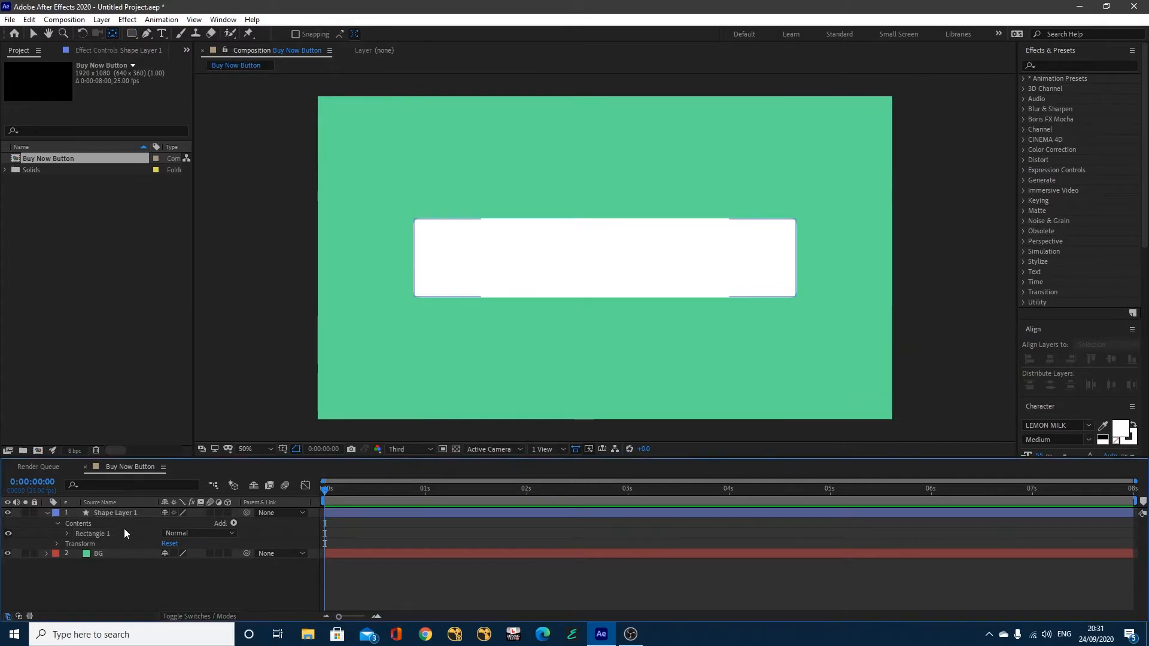
click(122, 530)
click(125, 512)
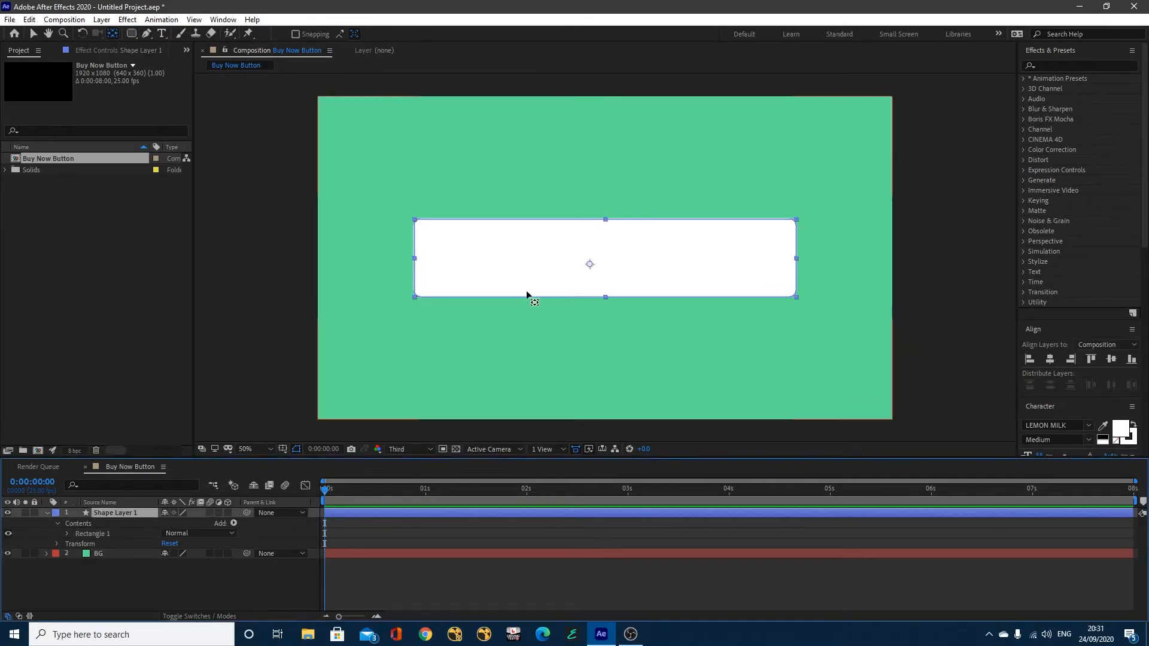
drag(590, 265, 595, 265)
key(ctrl+alt+Home)
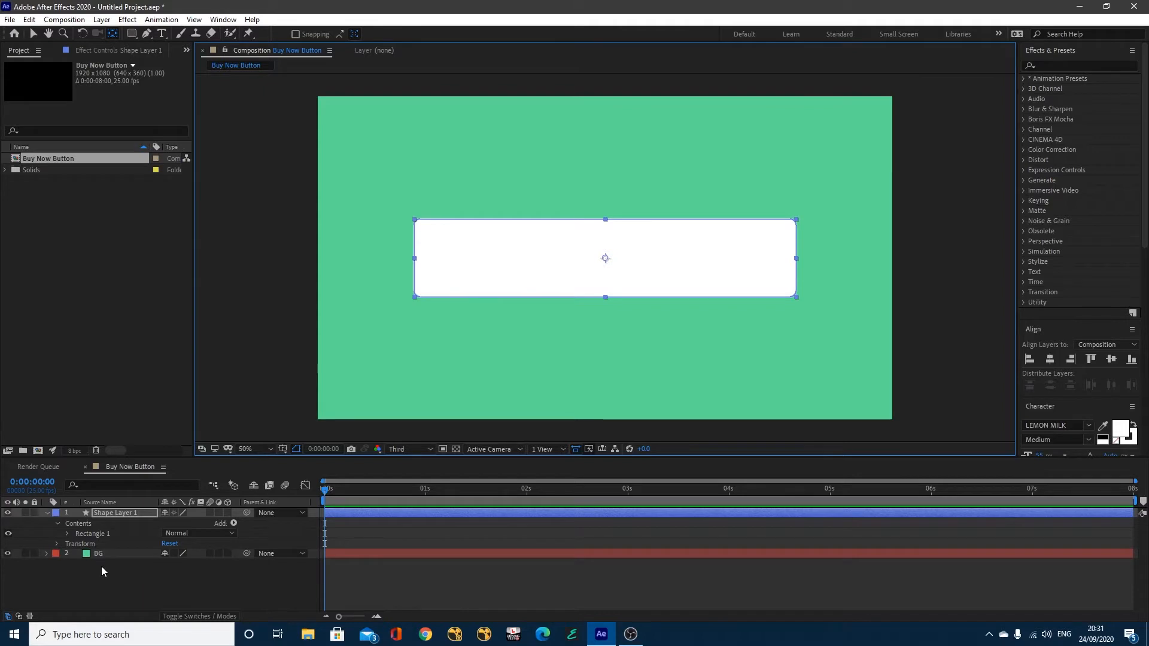
Set the roundness of Rectangle Path 1 in Shape Layer 1 to 250 for a pill-shaped button.
click(83, 581)
click(47, 513)
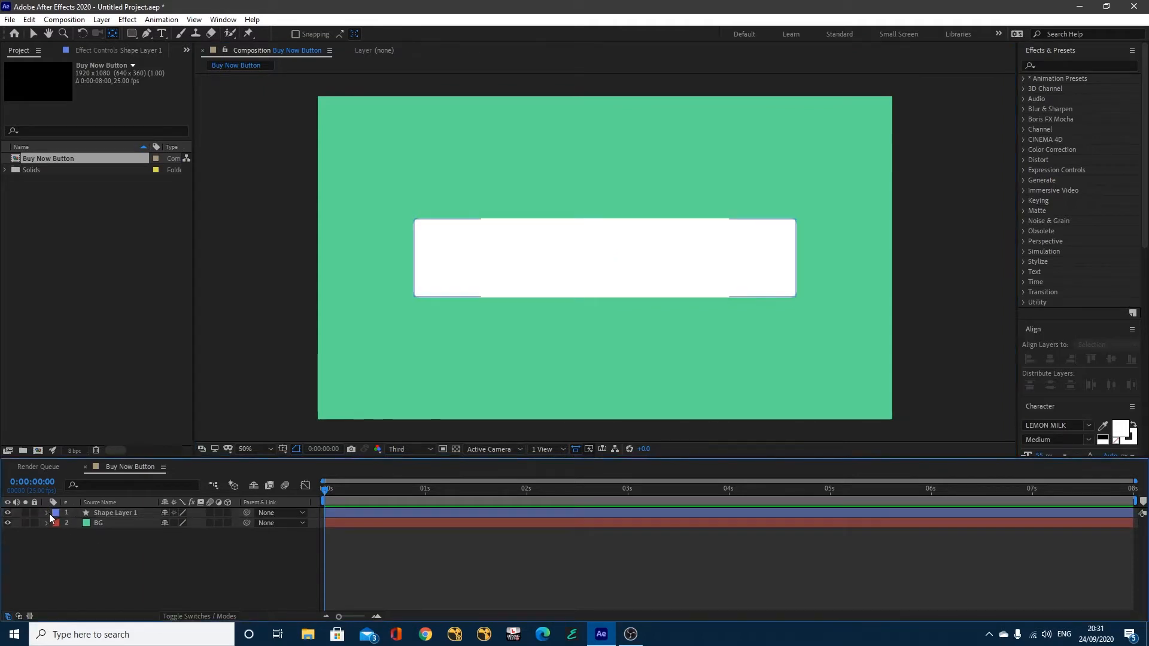
click(46, 513)
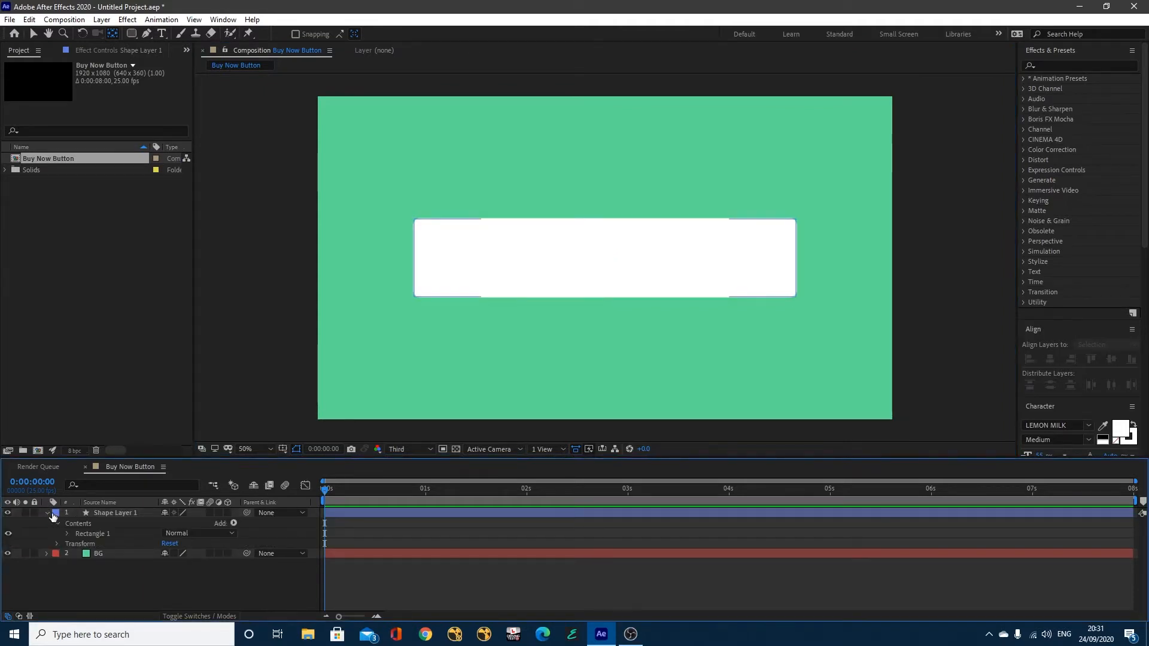
click(54, 513)
click(46, 514)
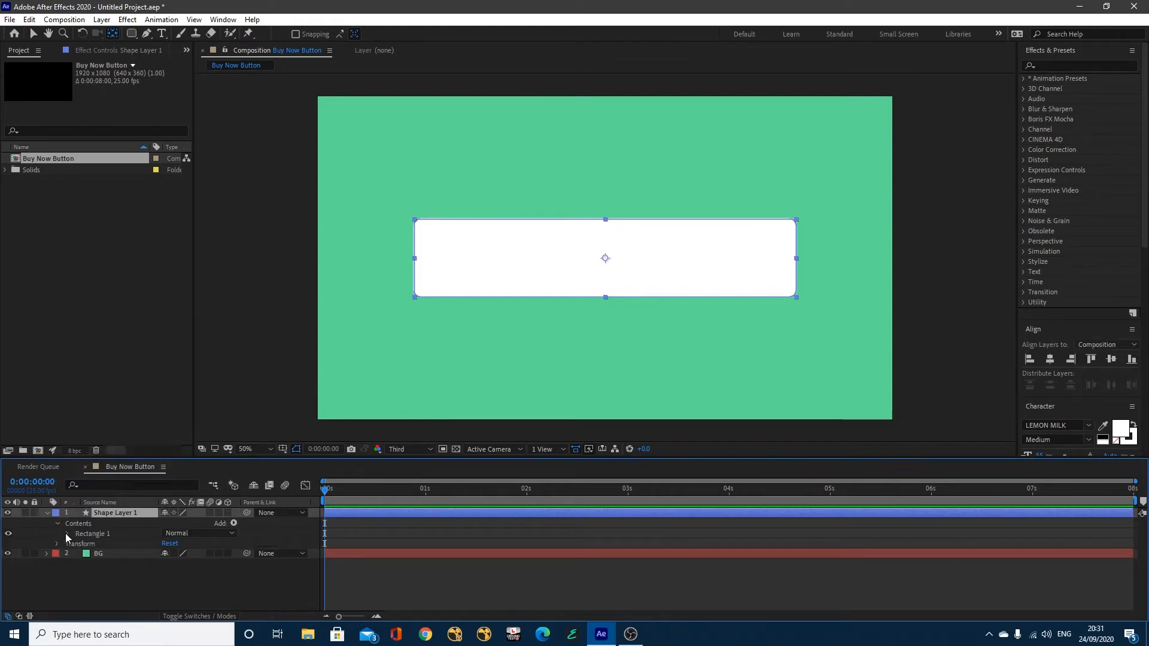
click(67, 533)
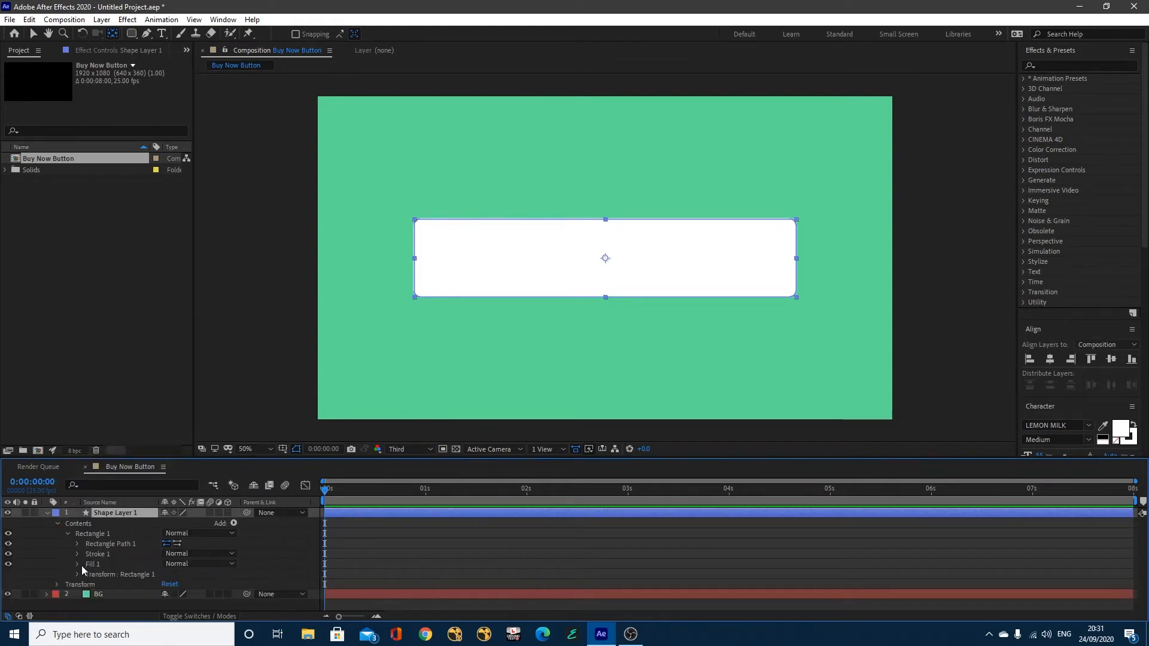
click(77, 544)
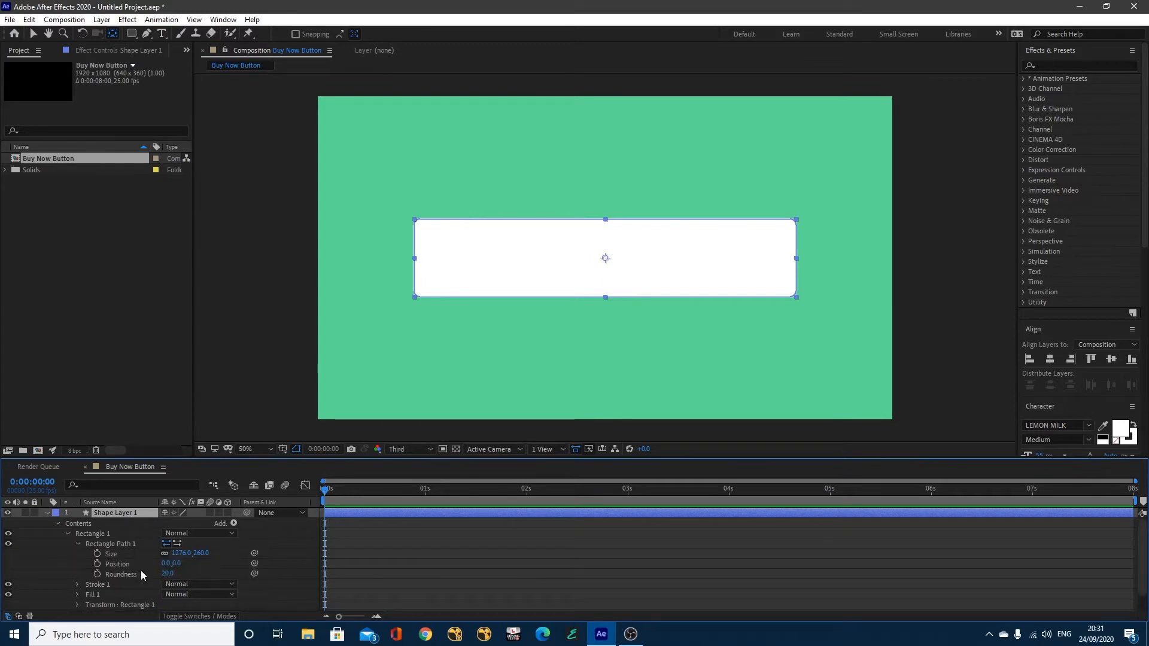
drag(164, 576, 296, 566)
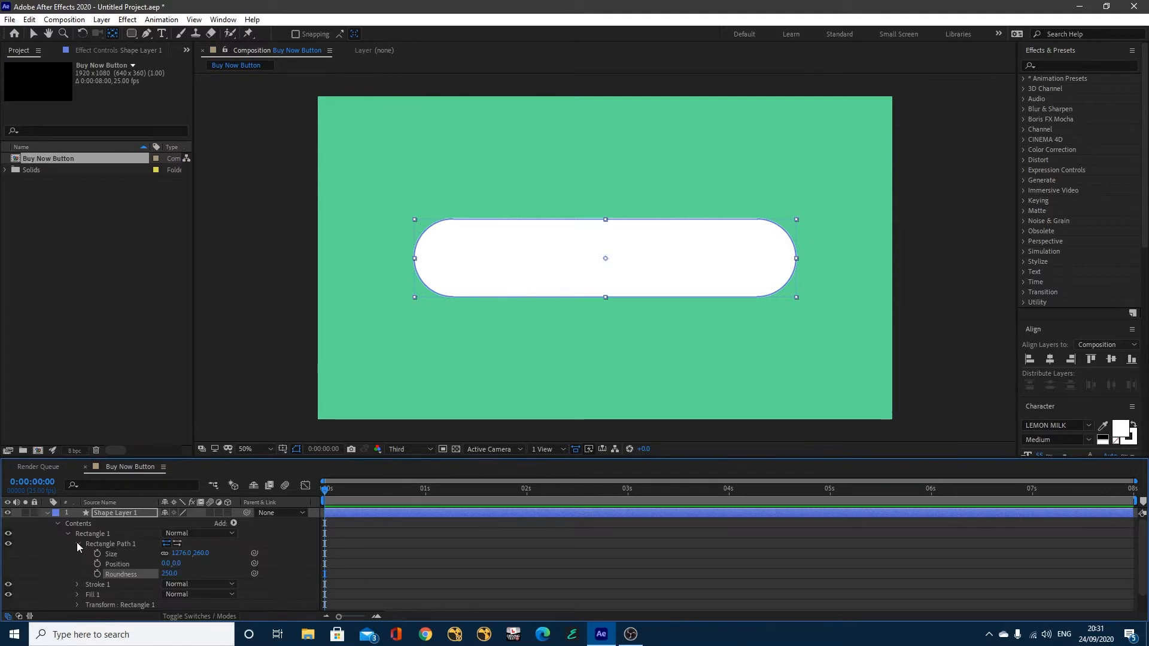
Set the colour of Fill 1 in Shape Layer 1 to light green A4F0C6, starting from the sampled background green.
click(77, 544)
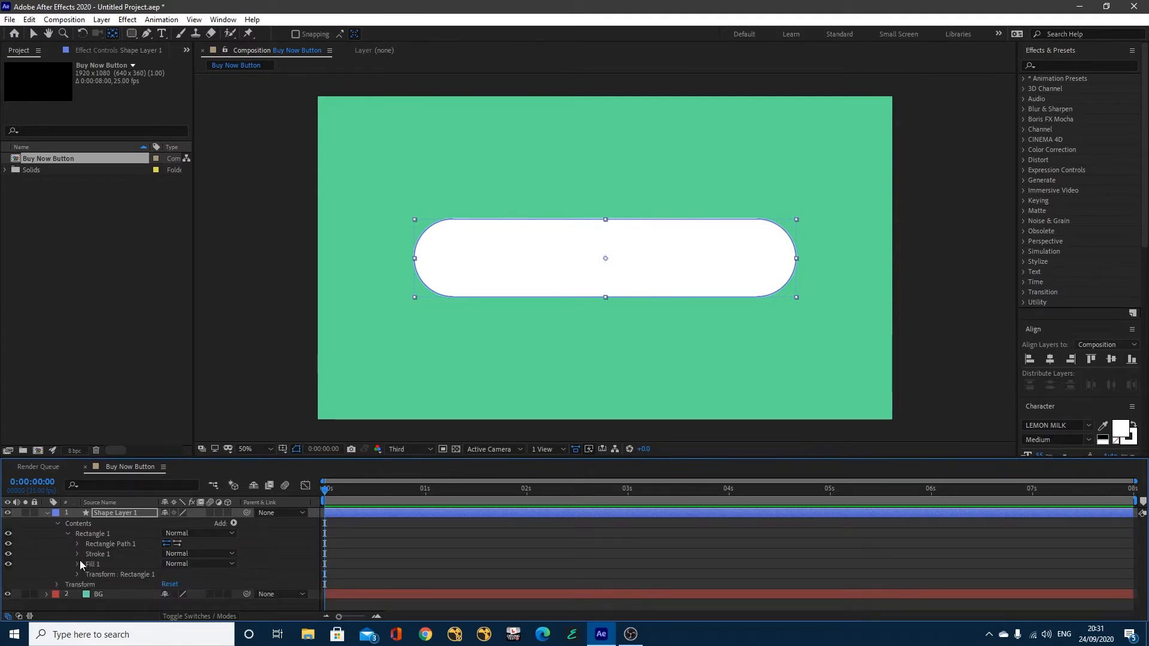
click(76, 563)
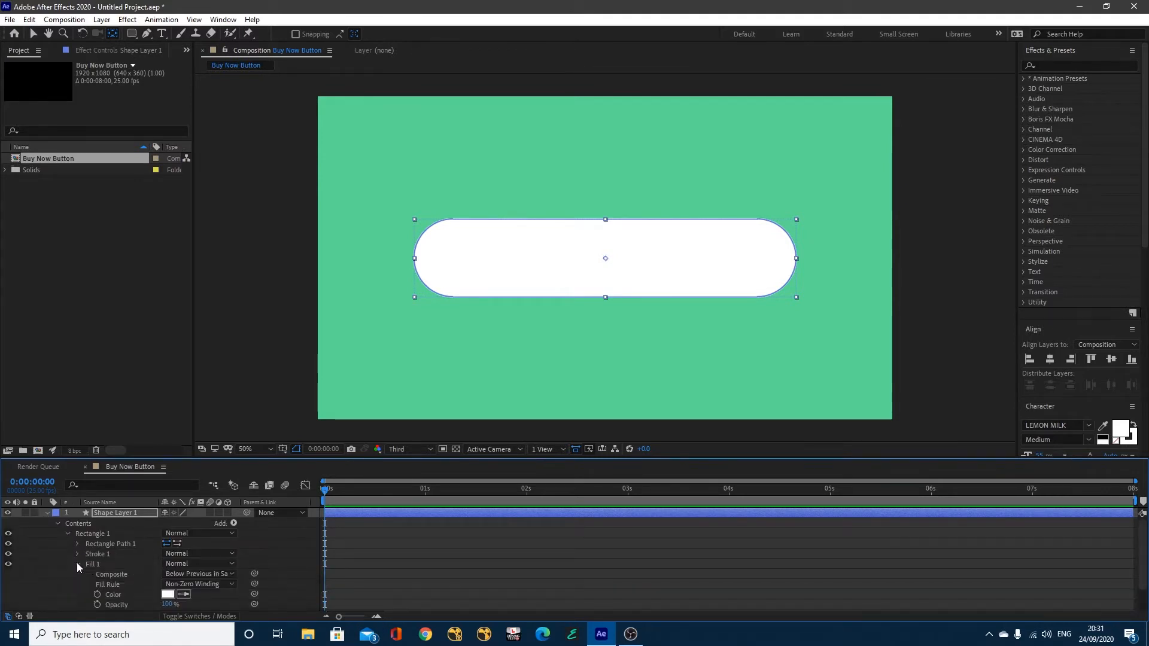
click(167, 595)
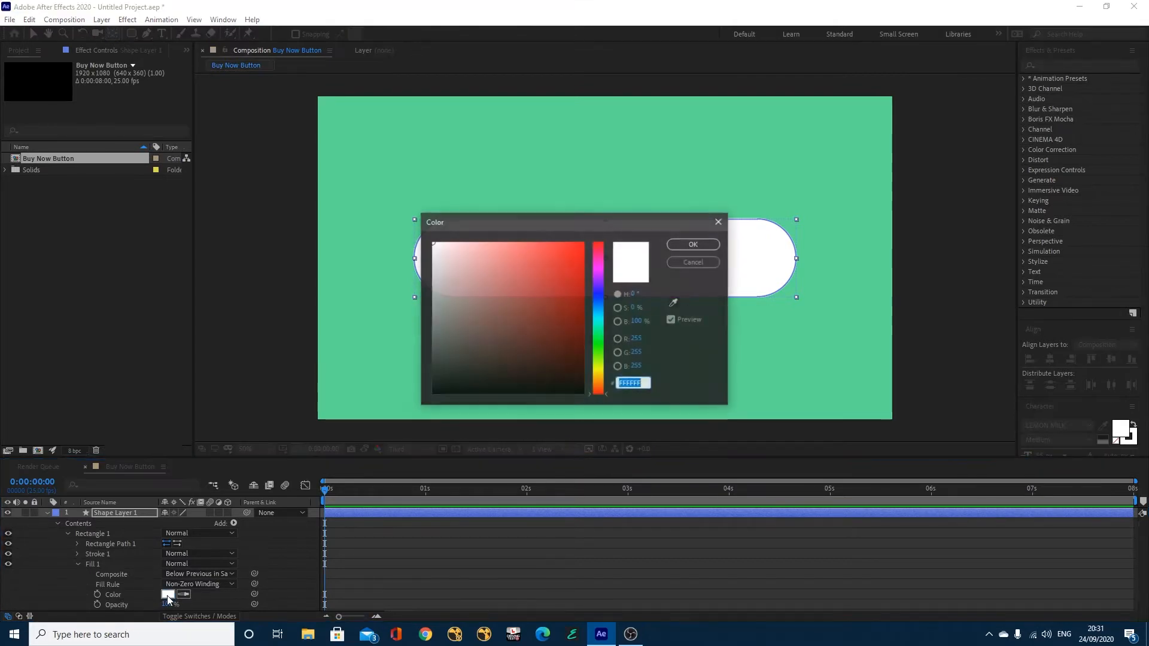
drag(622, 220, 239, 190)
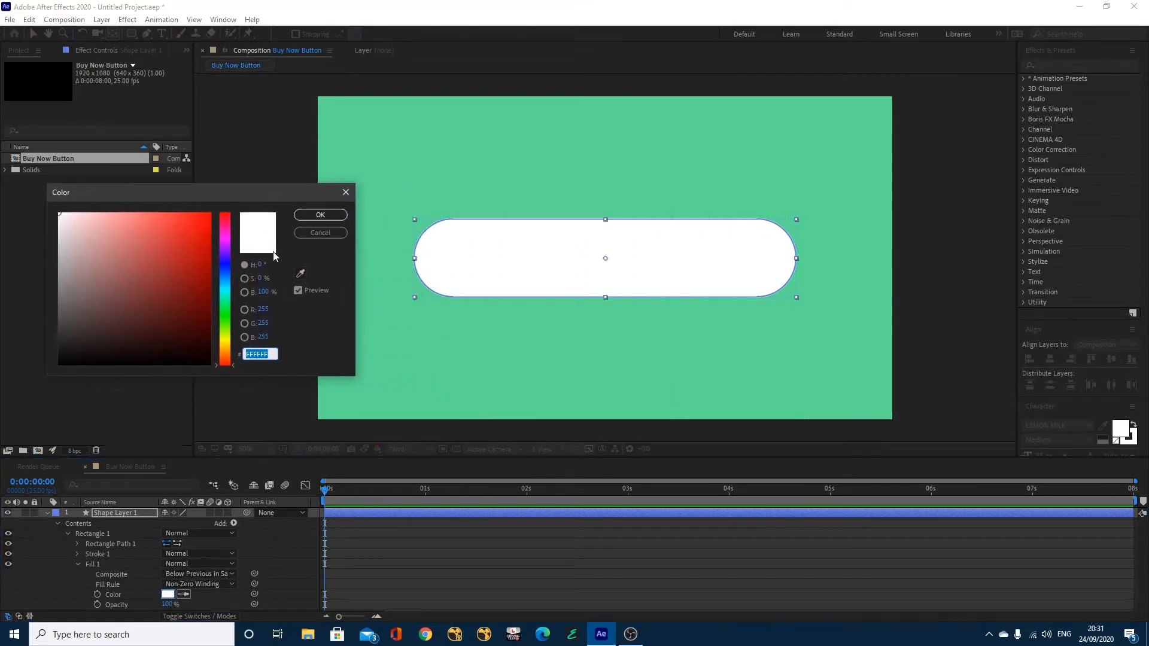
click(299, 276)
click(410, 179)
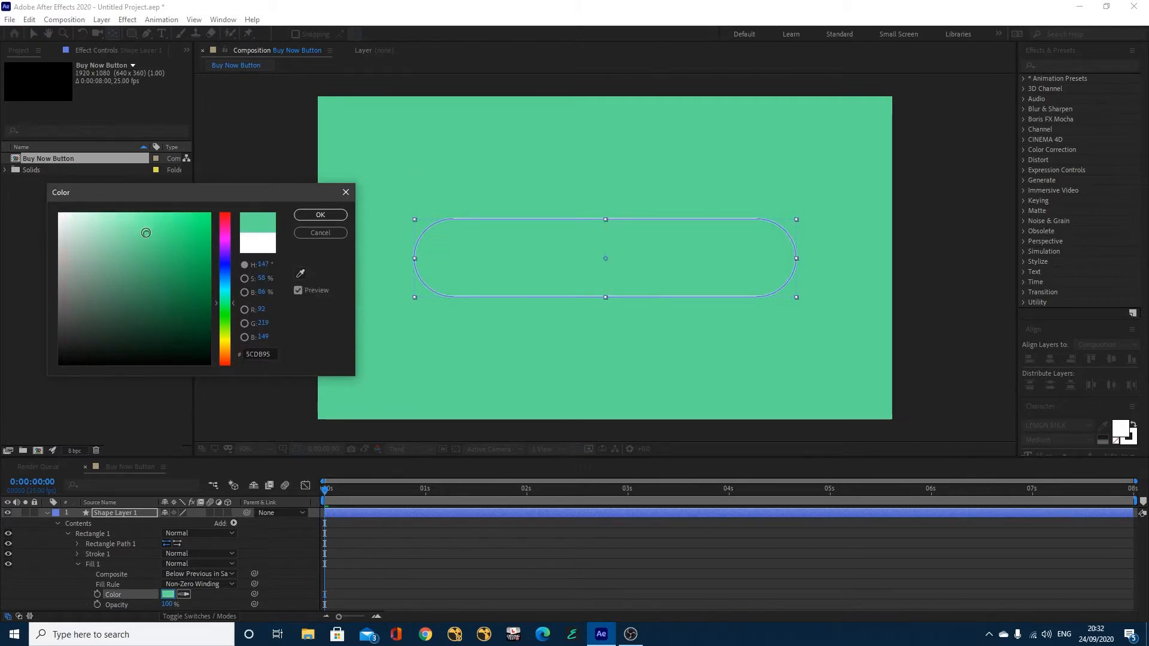
click(131, 228)
drag(131, 228, 106, 221)
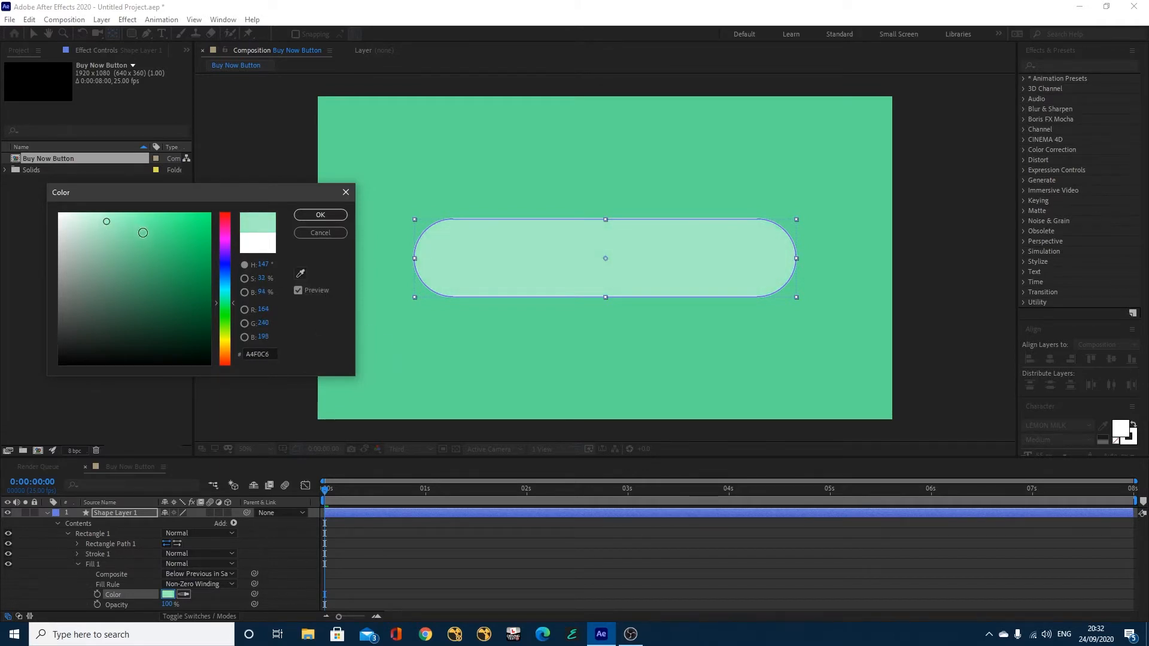
click(319, 215)
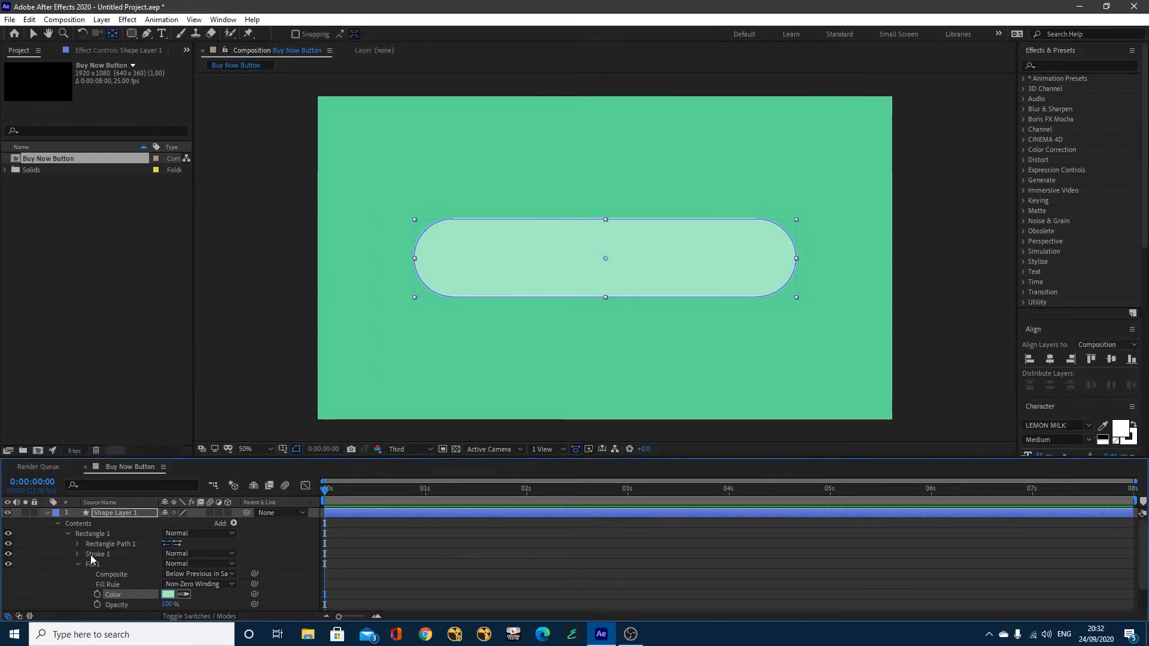
Hide Stroke 1 of the pill shape in Shape Layer 1, and activate the Type tool.
click(32, 33)
click(268, 169)
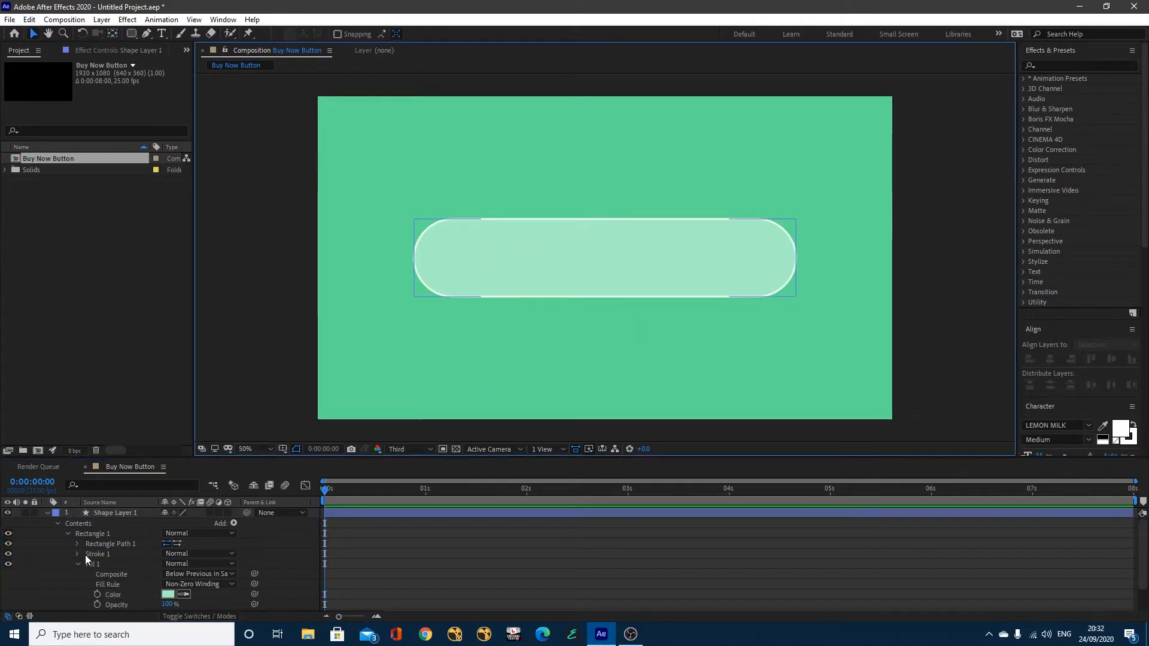
click(8, 554)
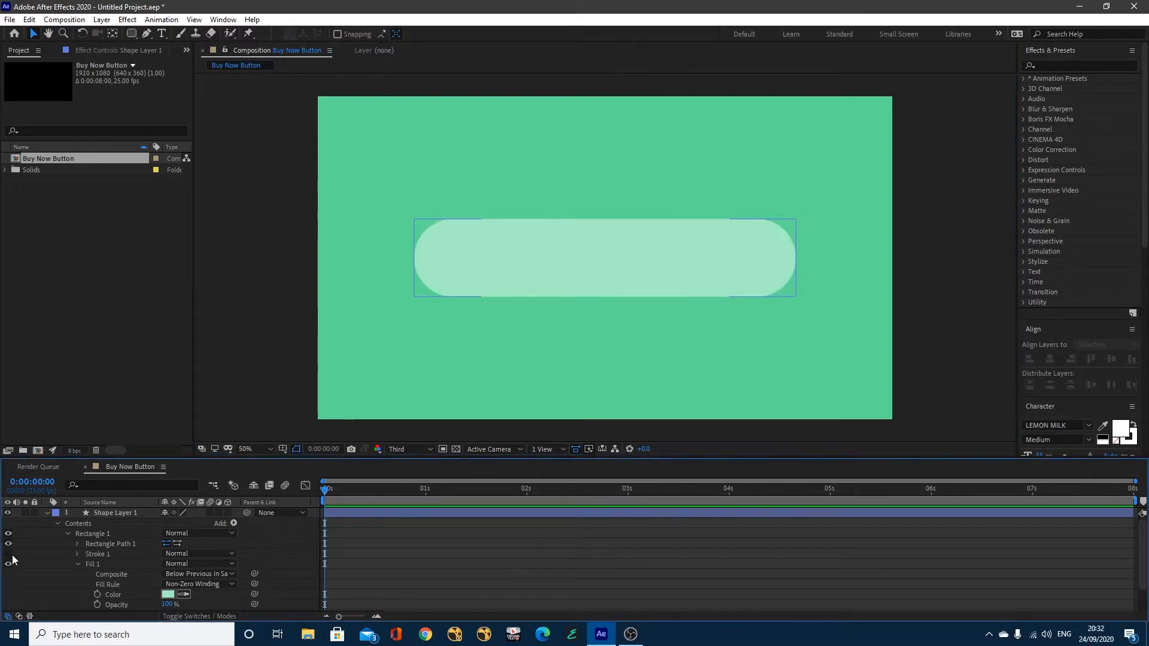
click(48, 513)
click(66, 536)
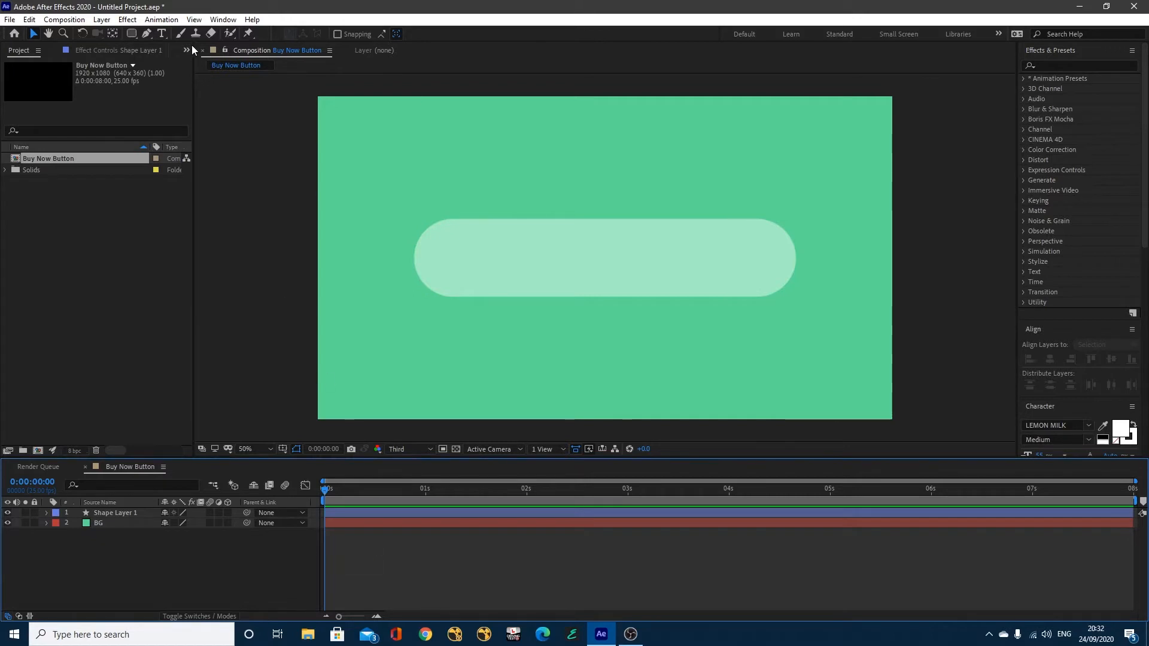
click(161, 34)
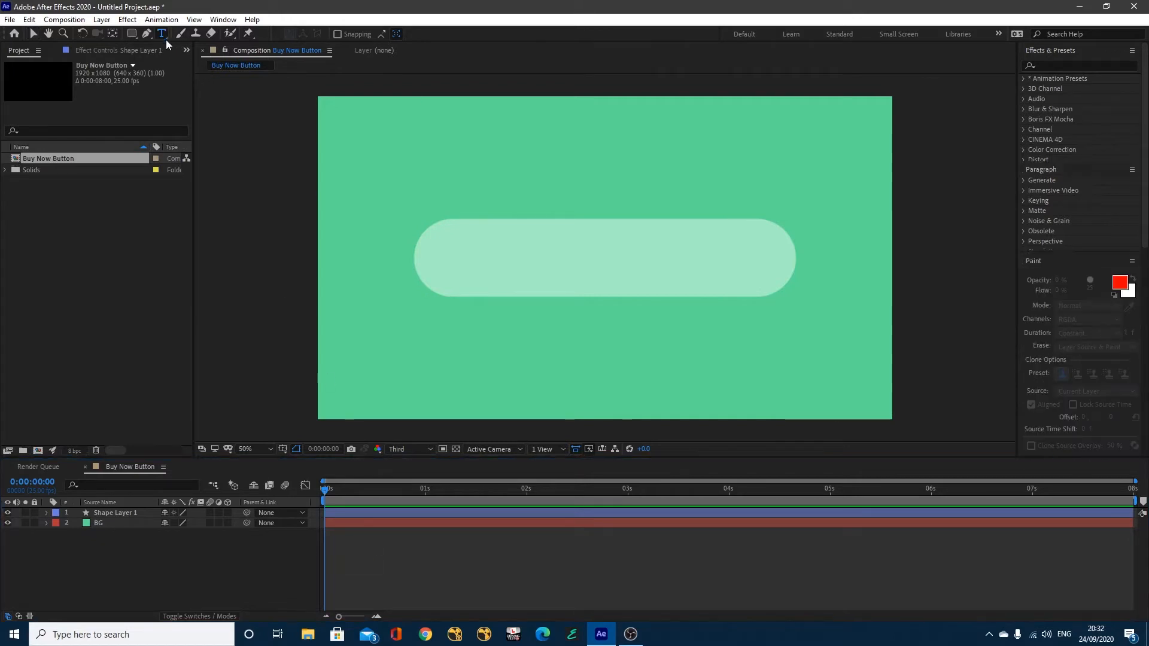
click(471, 252)
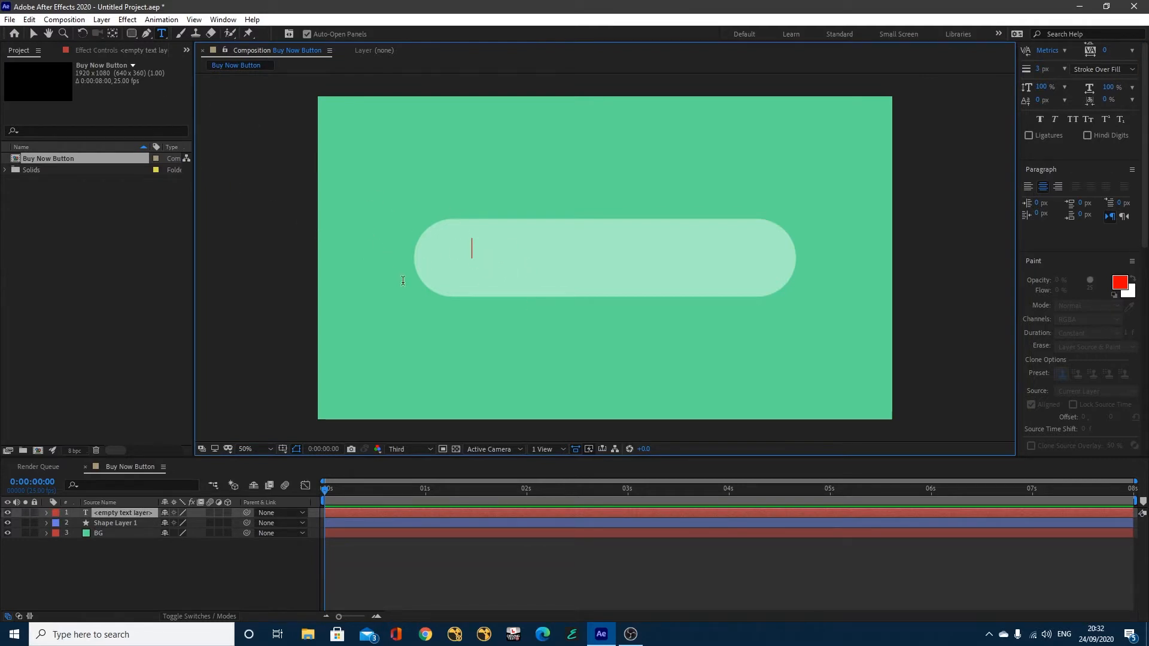
key(ctrl+z)
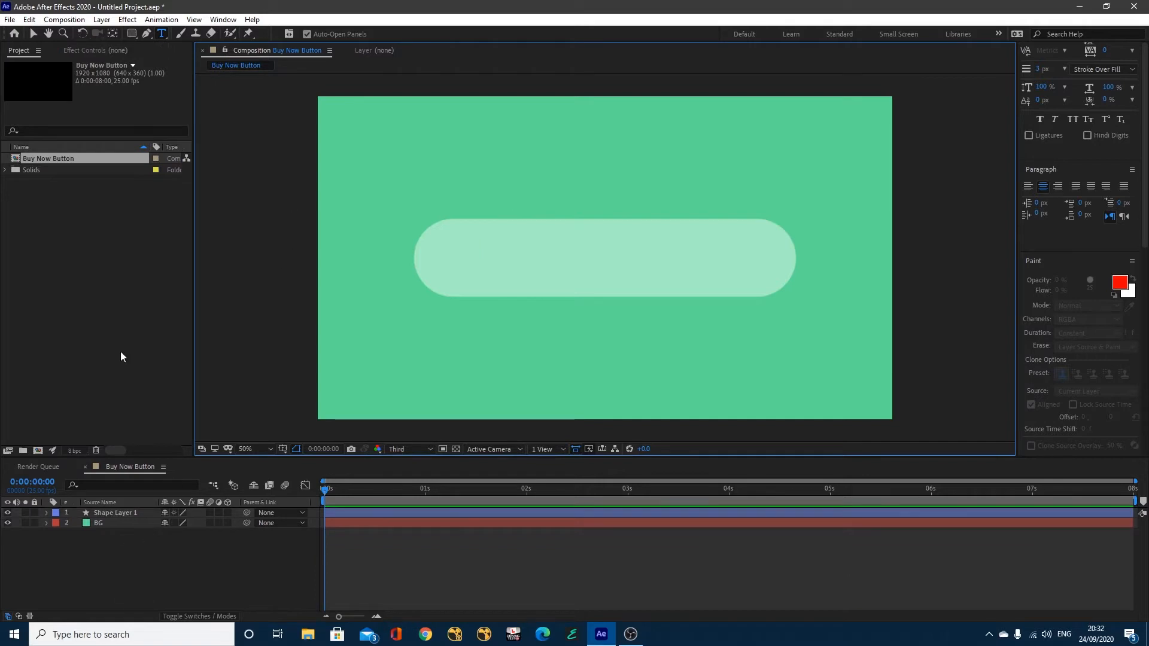
drag(494, 222, 693, 313)
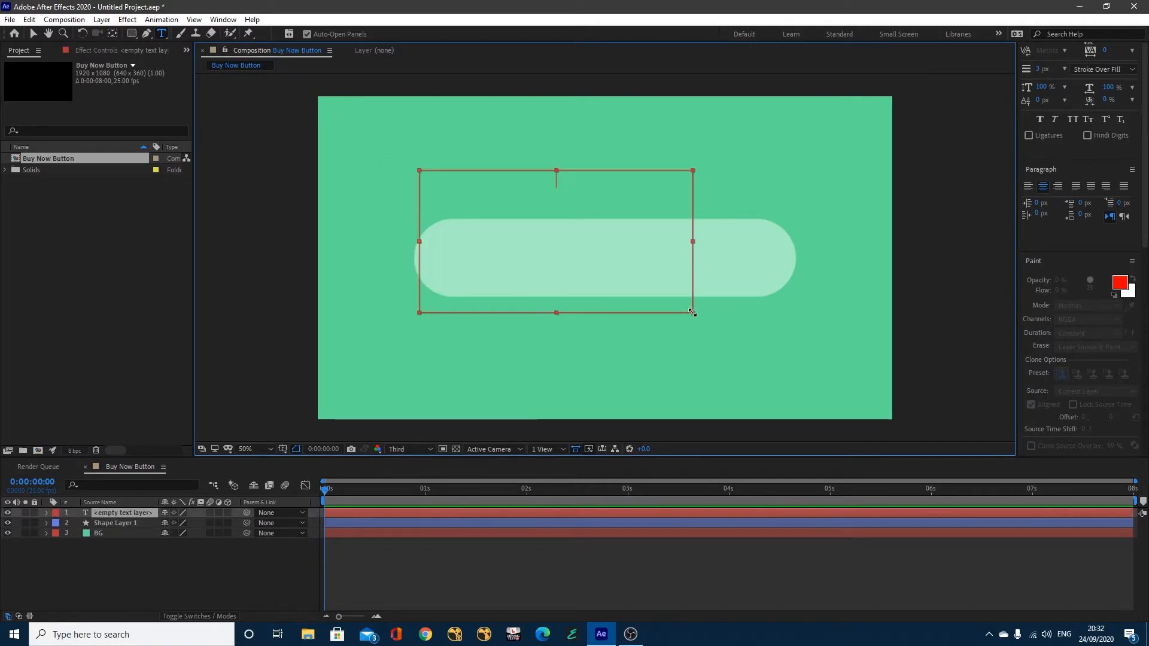
key(ctrl+z)
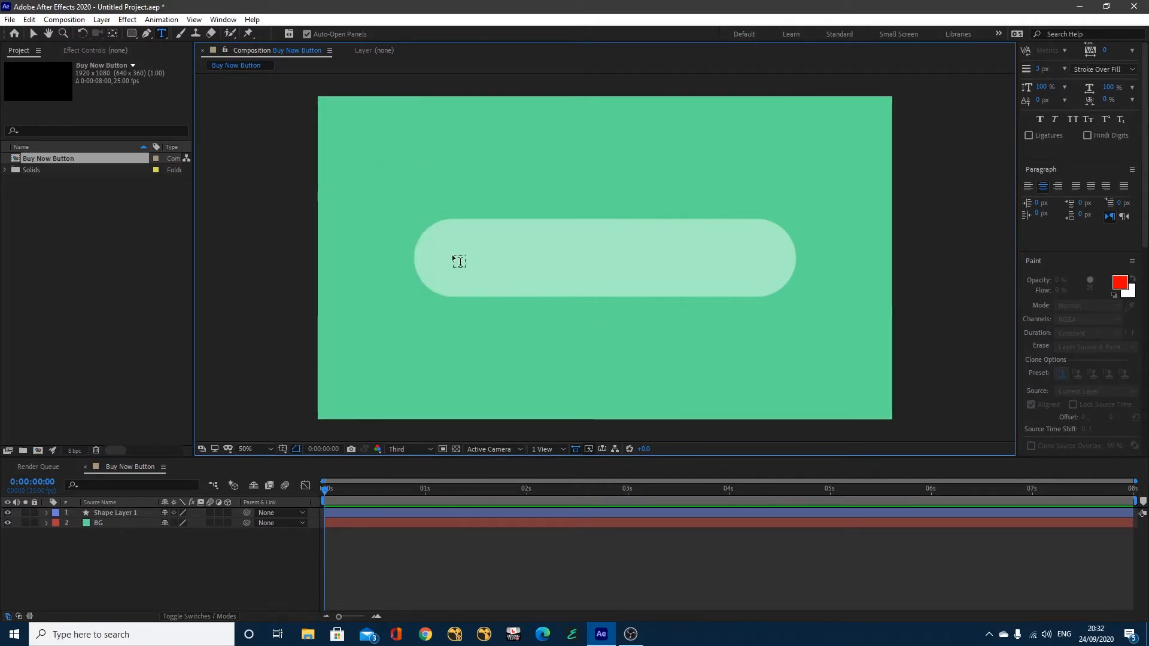
Add a point text layer reading "Buy Now" over the left part of the pill shape.
click(453, 254)
text(B)
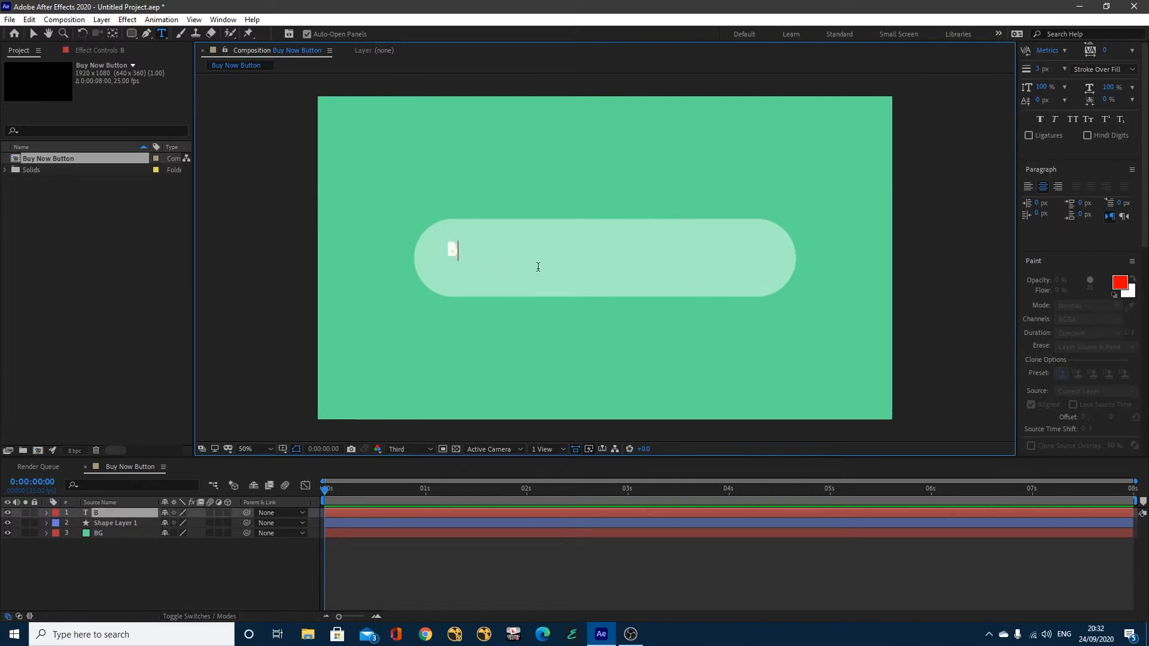
text(uy Now)
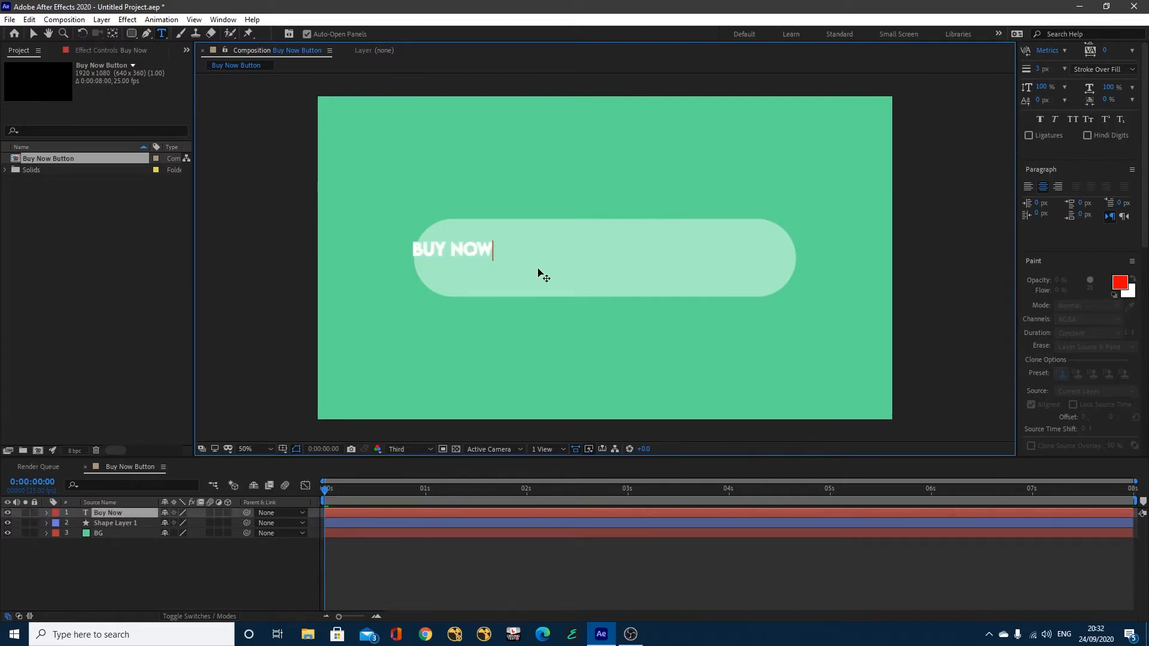
Set the font size of all the Buy Now text to 151 px.
drag(493, 249, 408, 249)
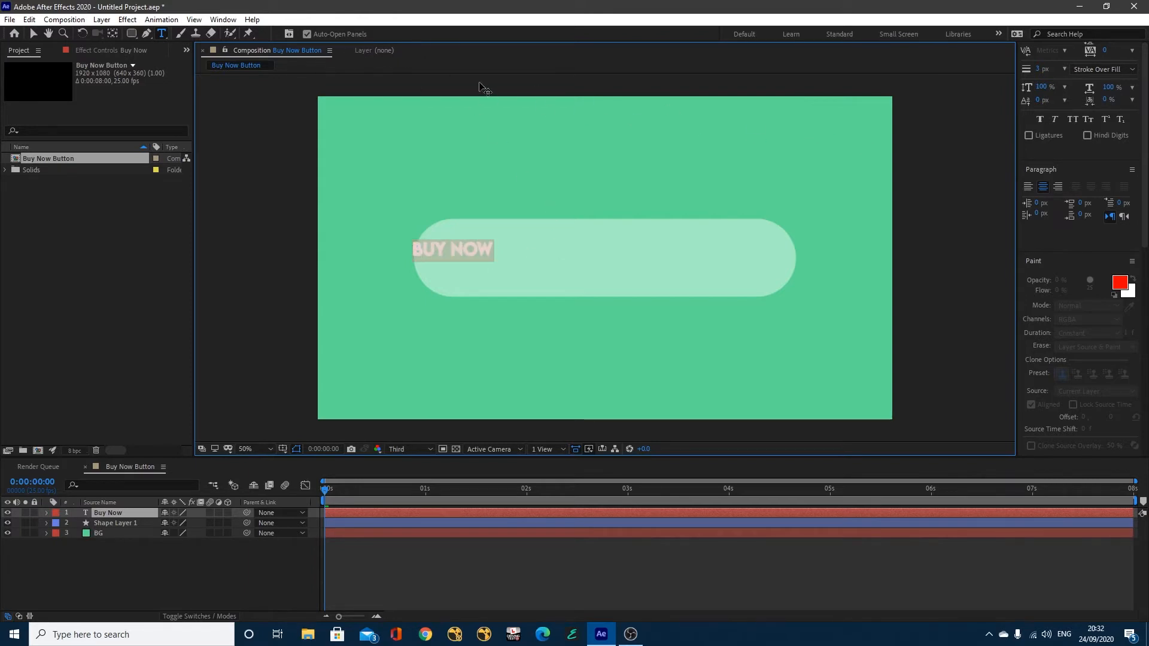
scroll(1089, 228, up, 3)
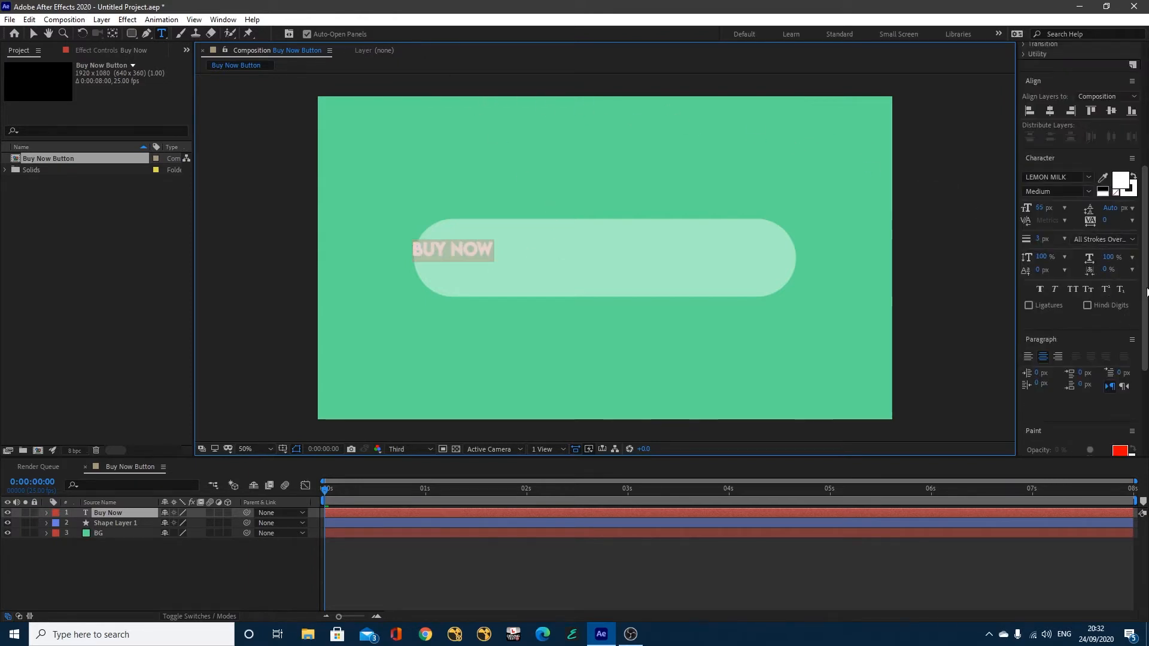
scroll(1099, 252, up, 2)
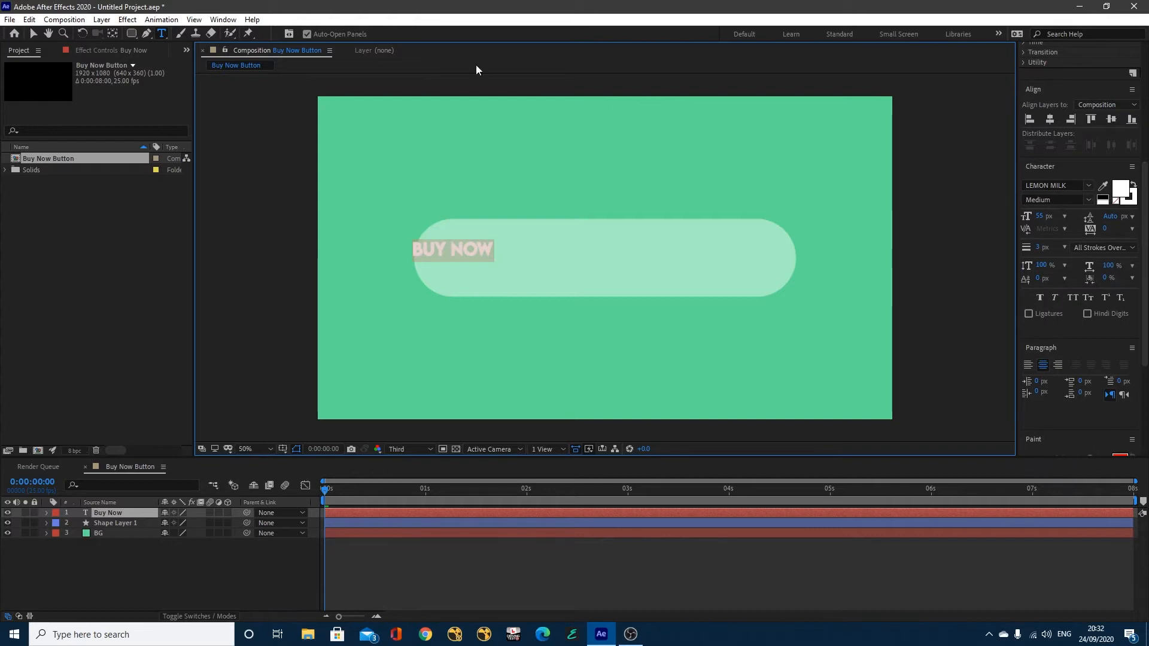
click(223, 19)
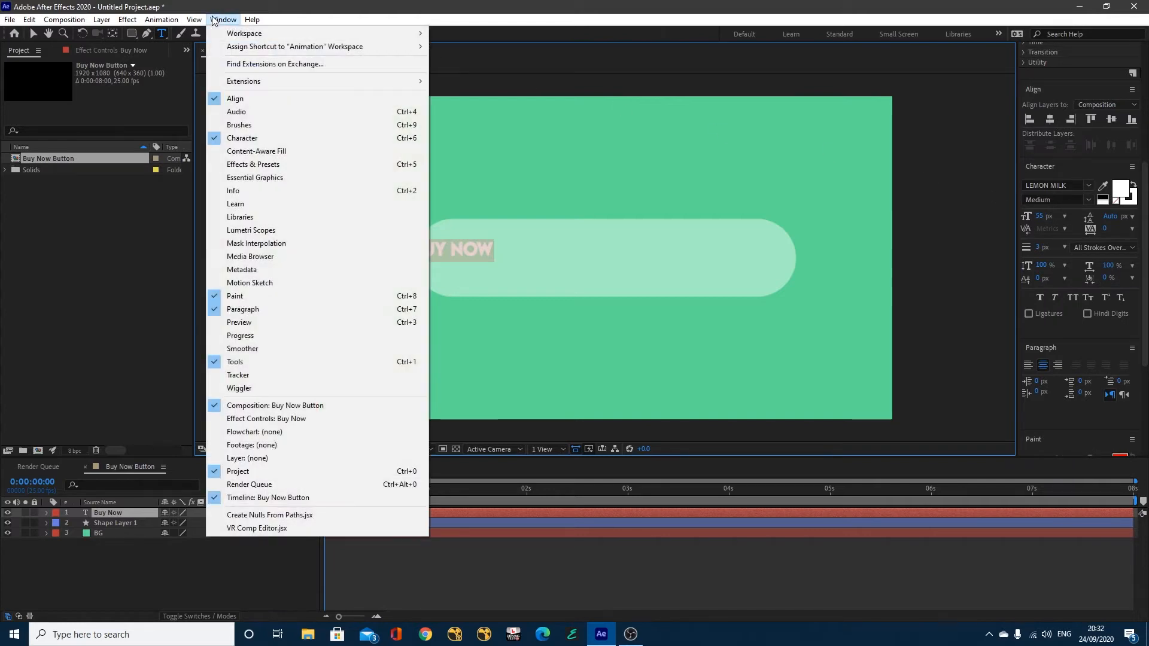
click(274, 133)
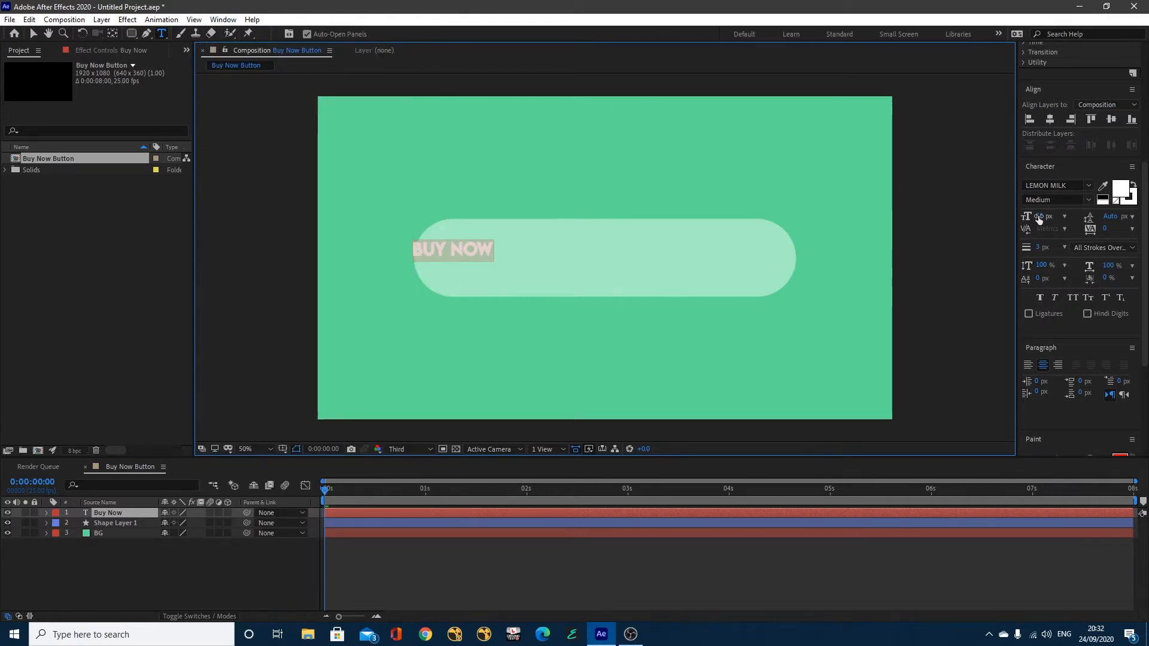
drag(1037, 216, 1095, 216)
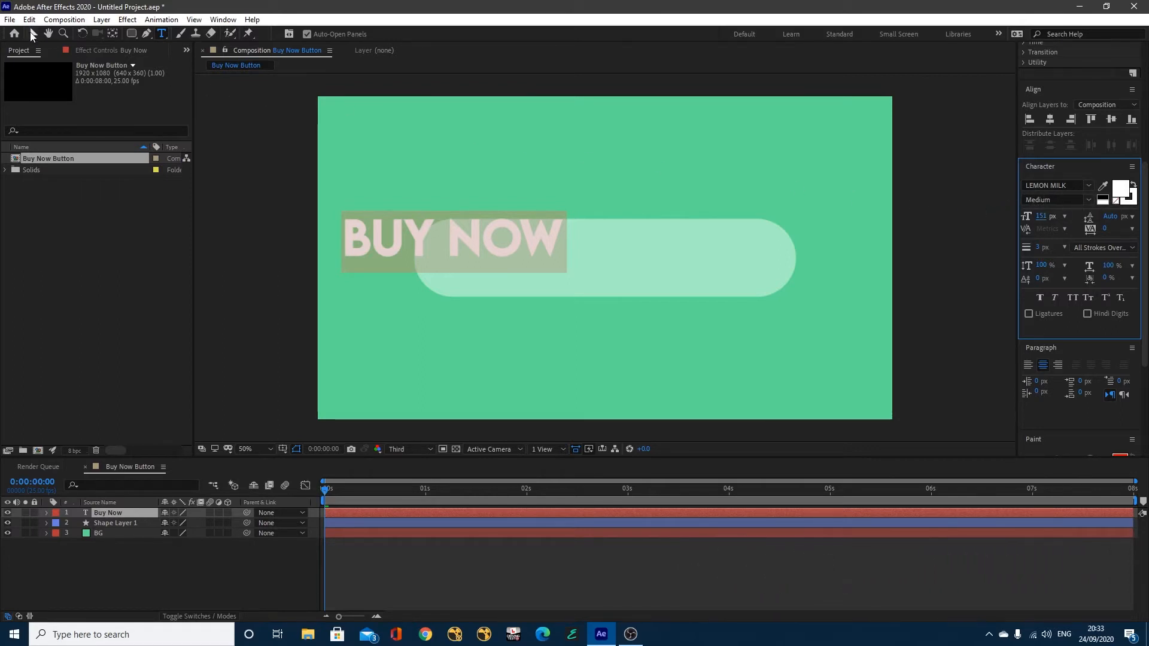
Set the fill colour of the Buy Now text to EDF5E1.
click(1123, 192)
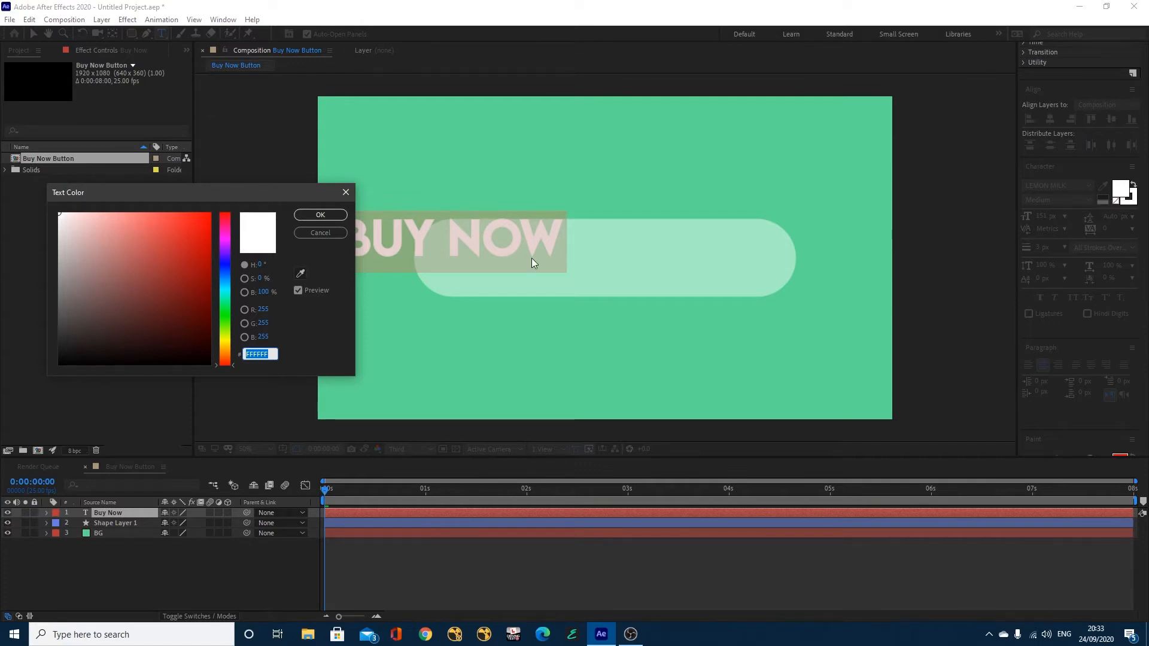
text(EDF)
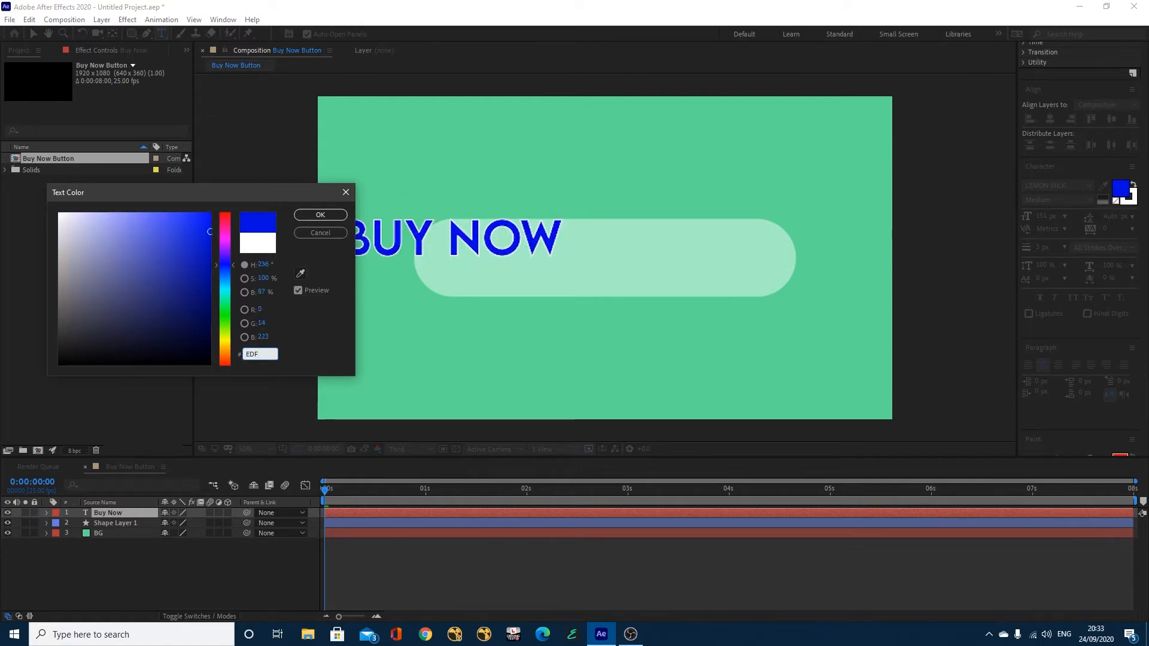
text(5E)
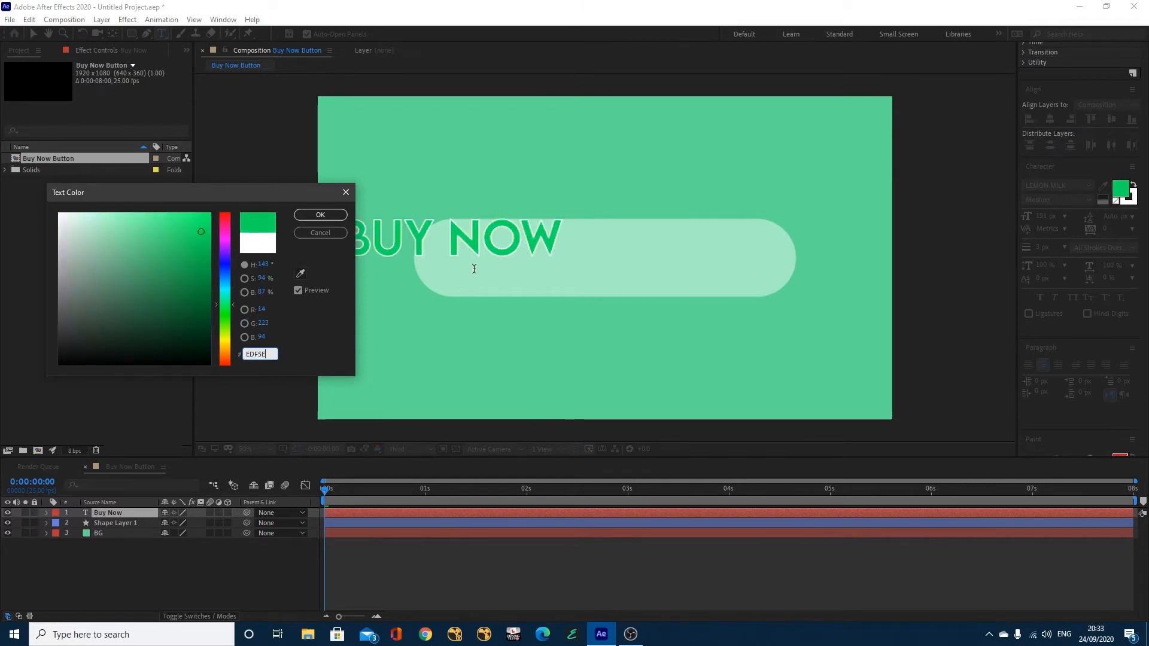
text(1)
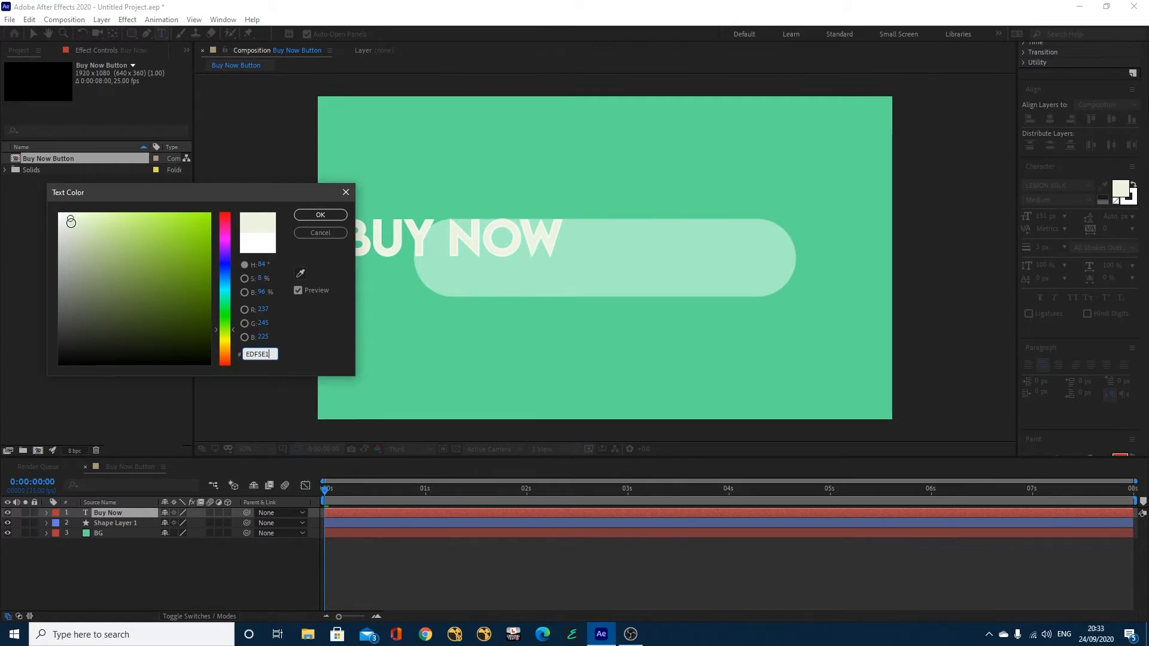
click(320, 214)
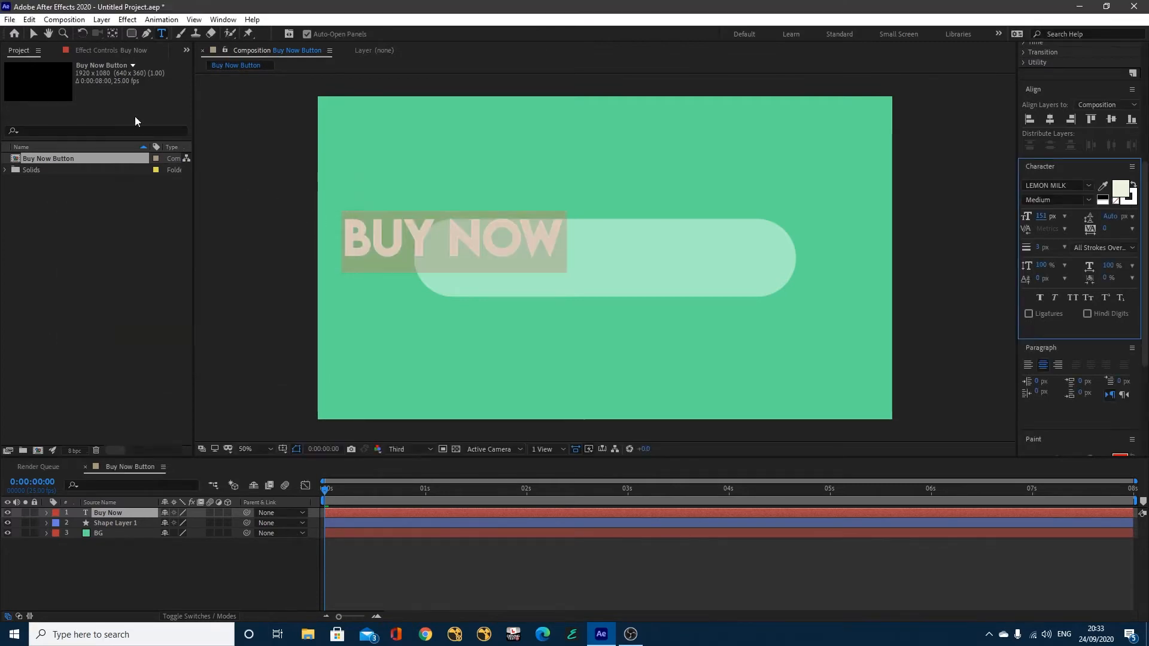
Move the Buy Now text onto the pill shape and remove its stroke colour.
click(33, 34)
drag(383, 250, 527, 272)
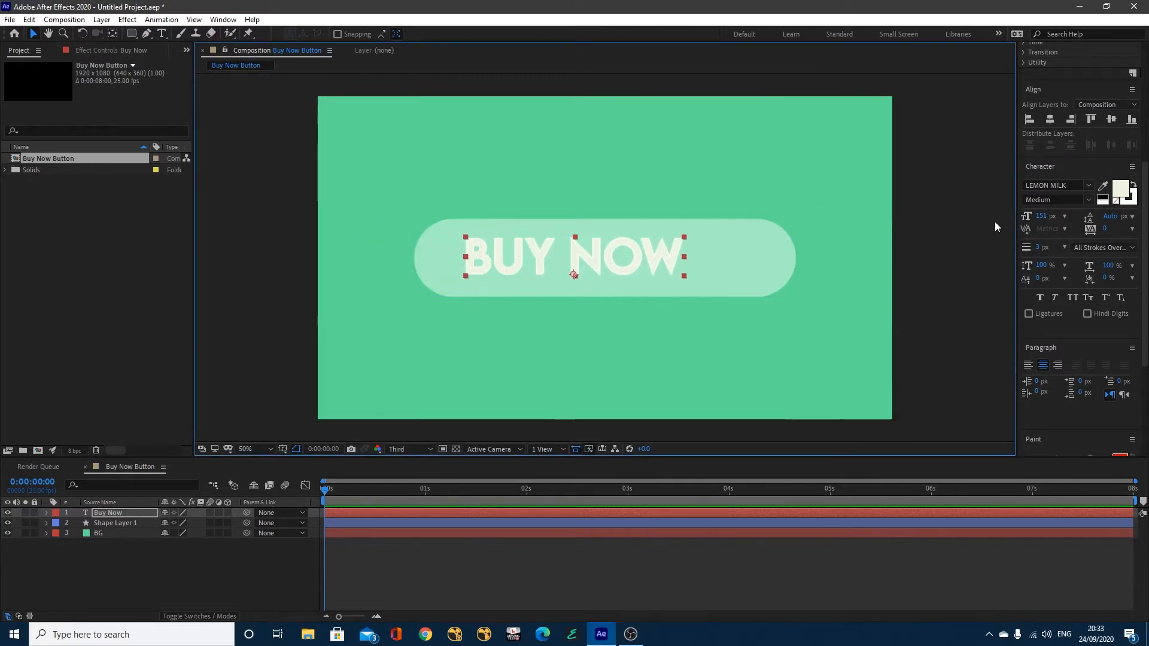
click(1128, 196)
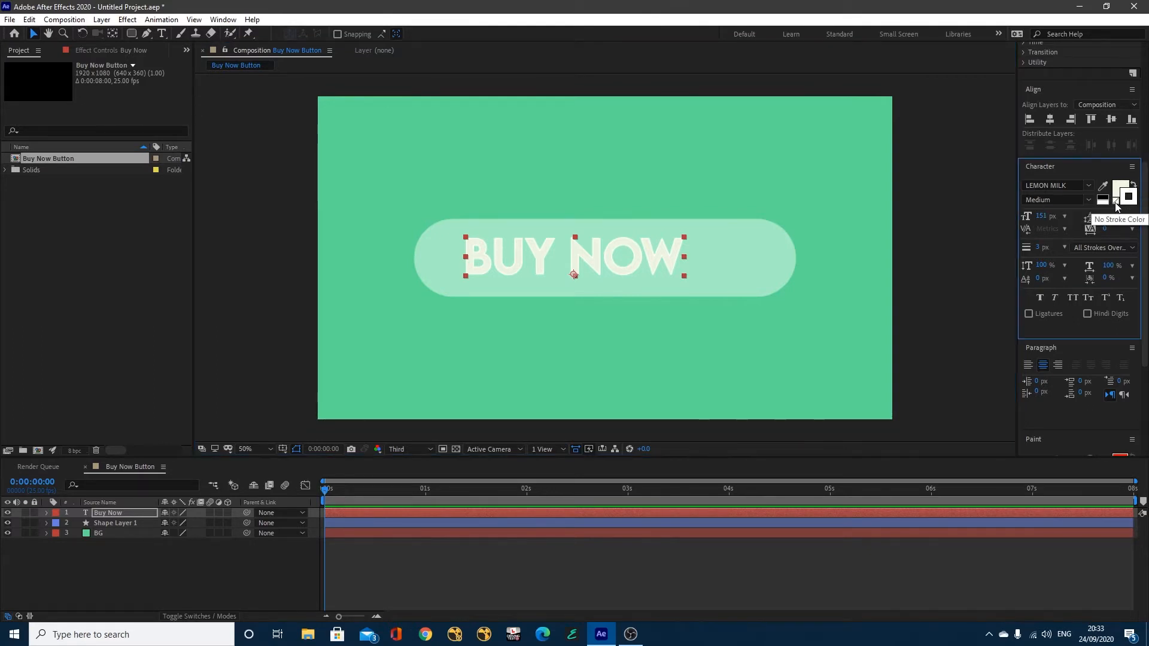
click(1115, 203)
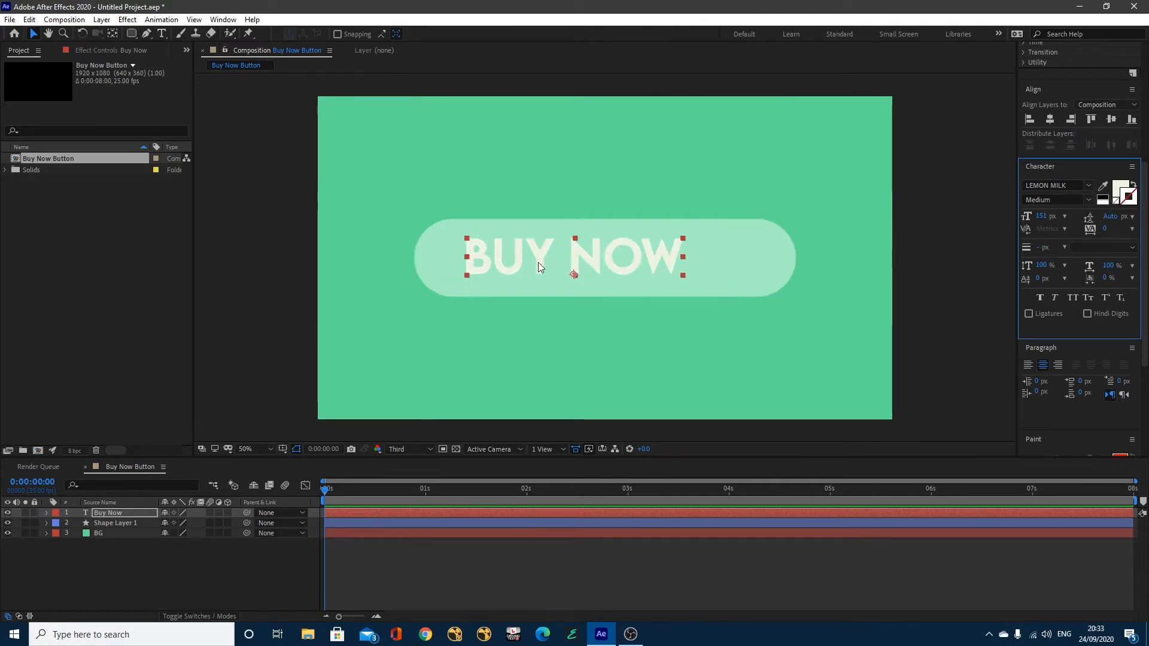
Align the Buy Now text to the composition's horizontal and vertical centre, and deselect it.
click(1050, 119)
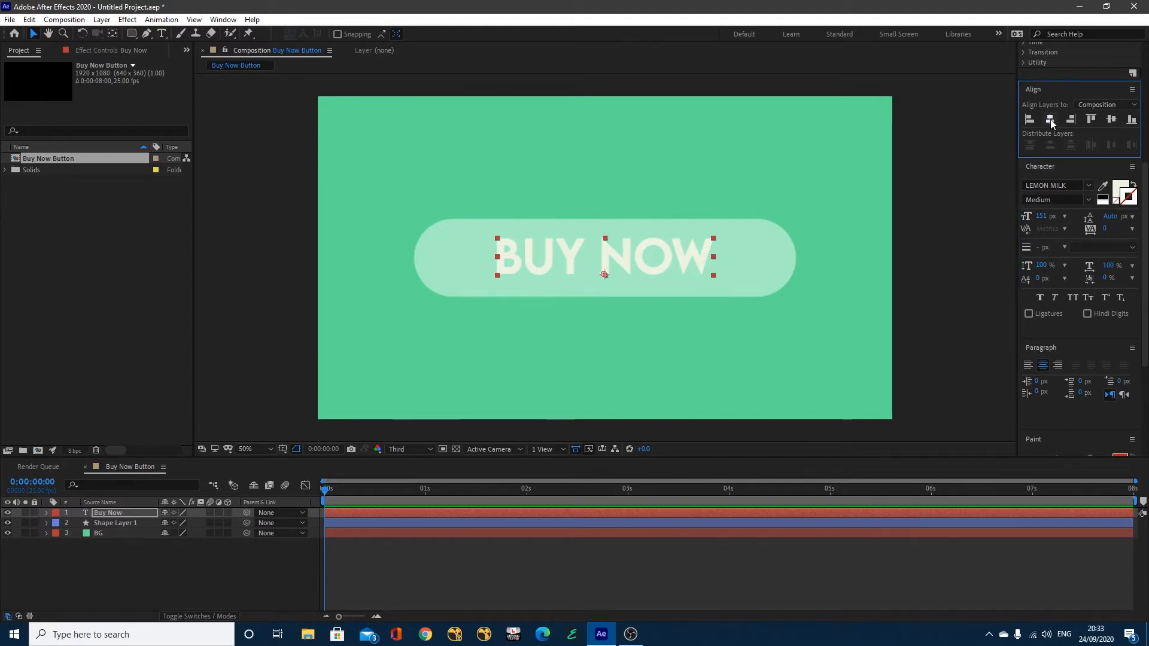
click(1111, 119)
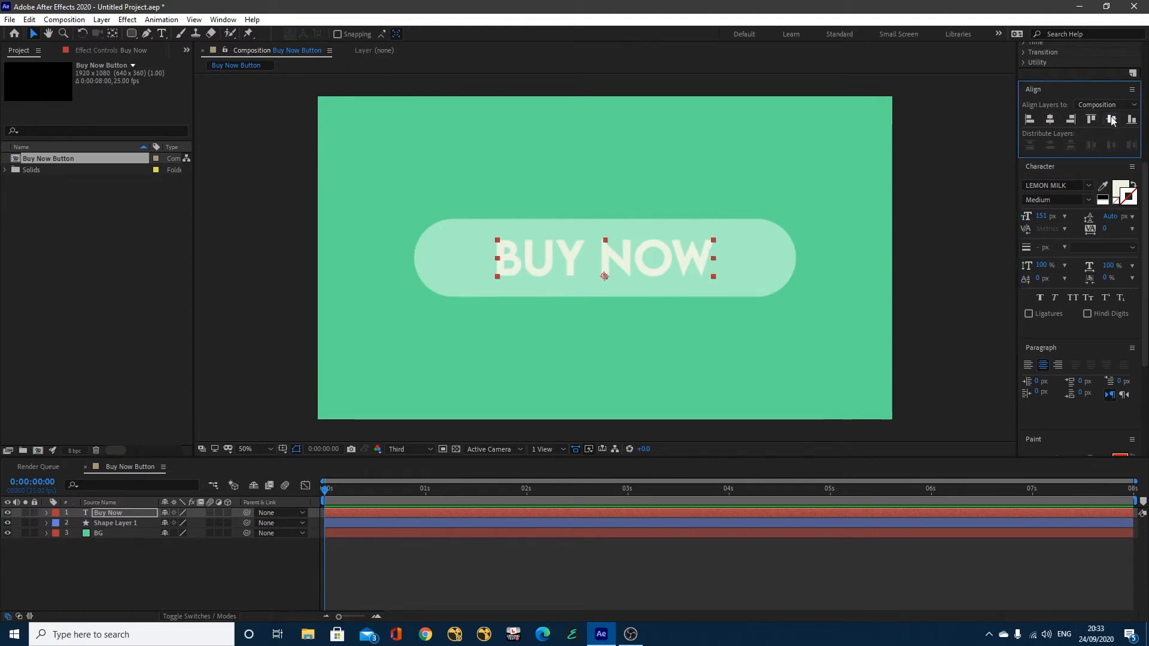
click(943, 247)
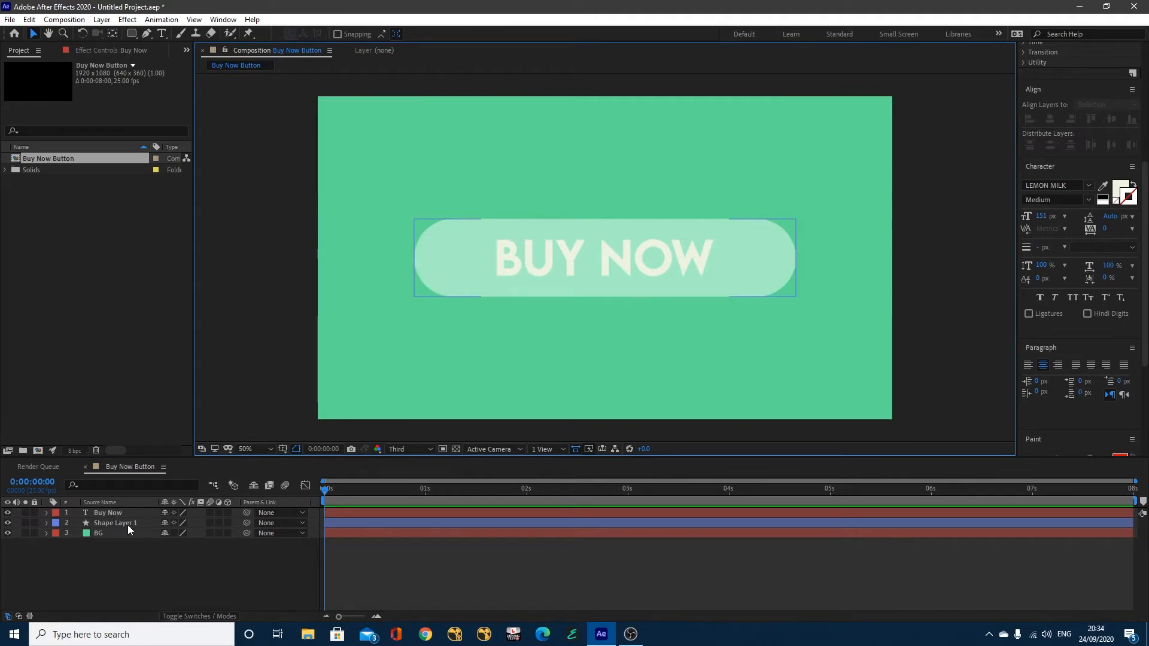
Make the Buy Now text layer 3D and reveal its rotation properties.
click(110, 513)
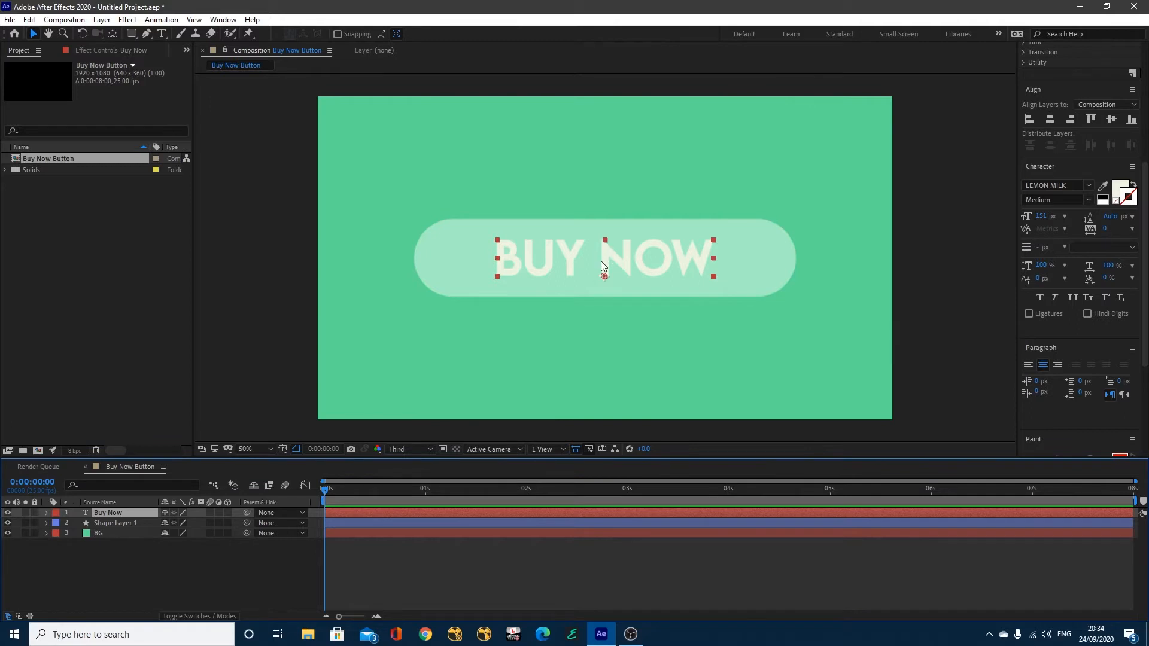
click(228, 512)
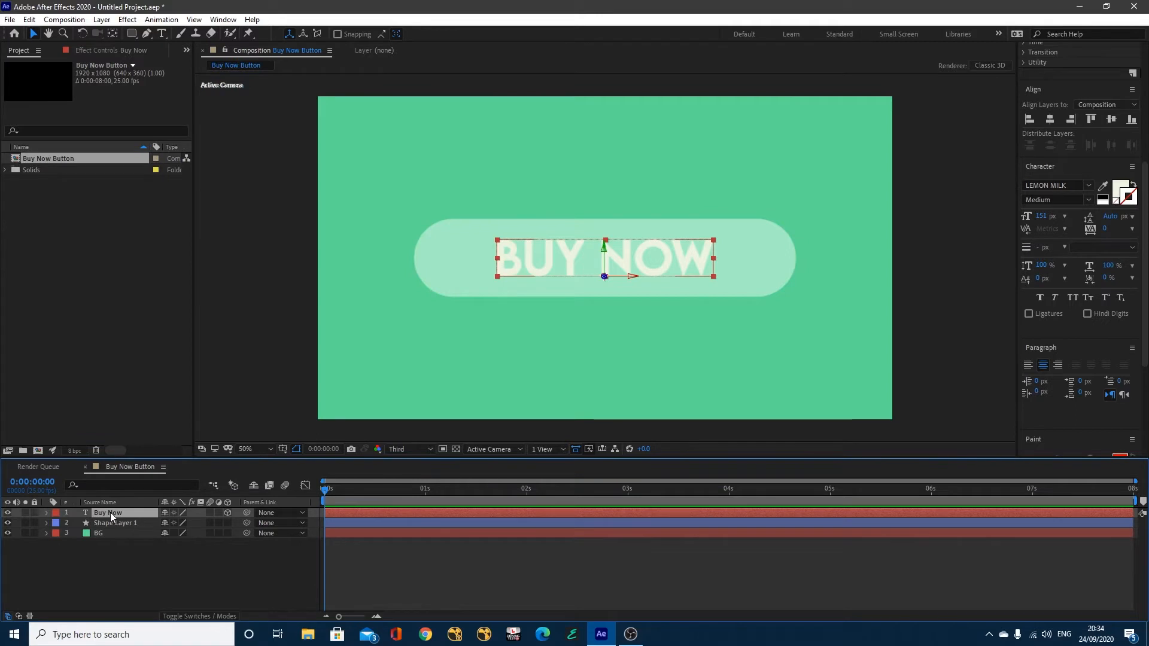
key(r)
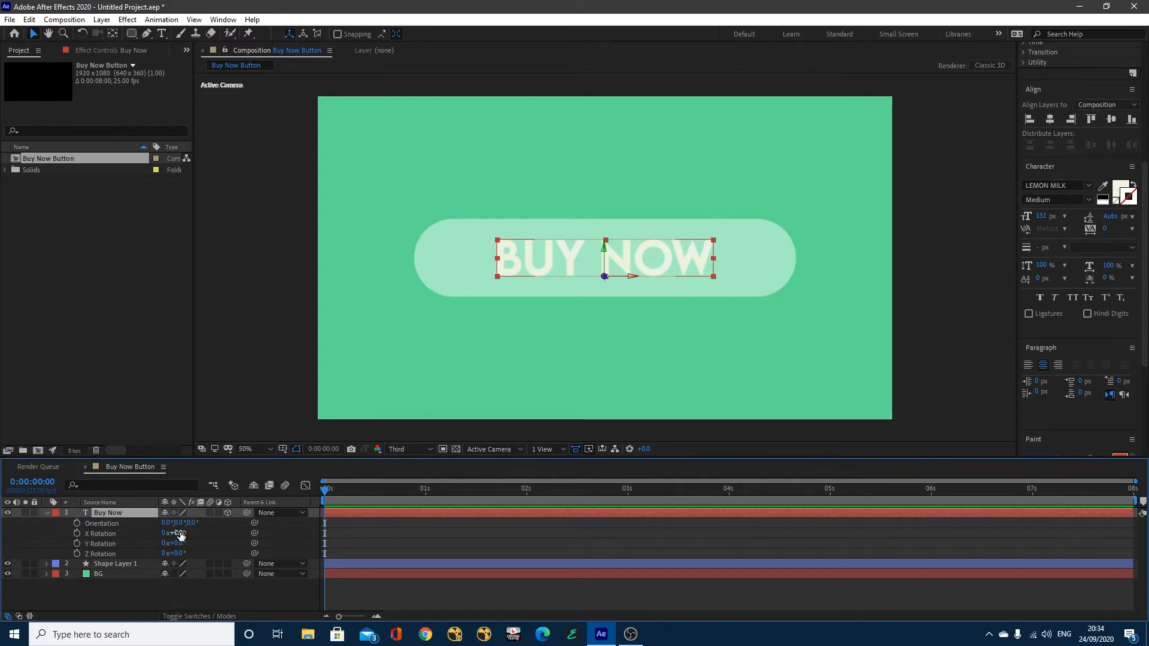
Move the anchor point of the Buy Now text to the top centre of its bounding box.
click(112, 34)
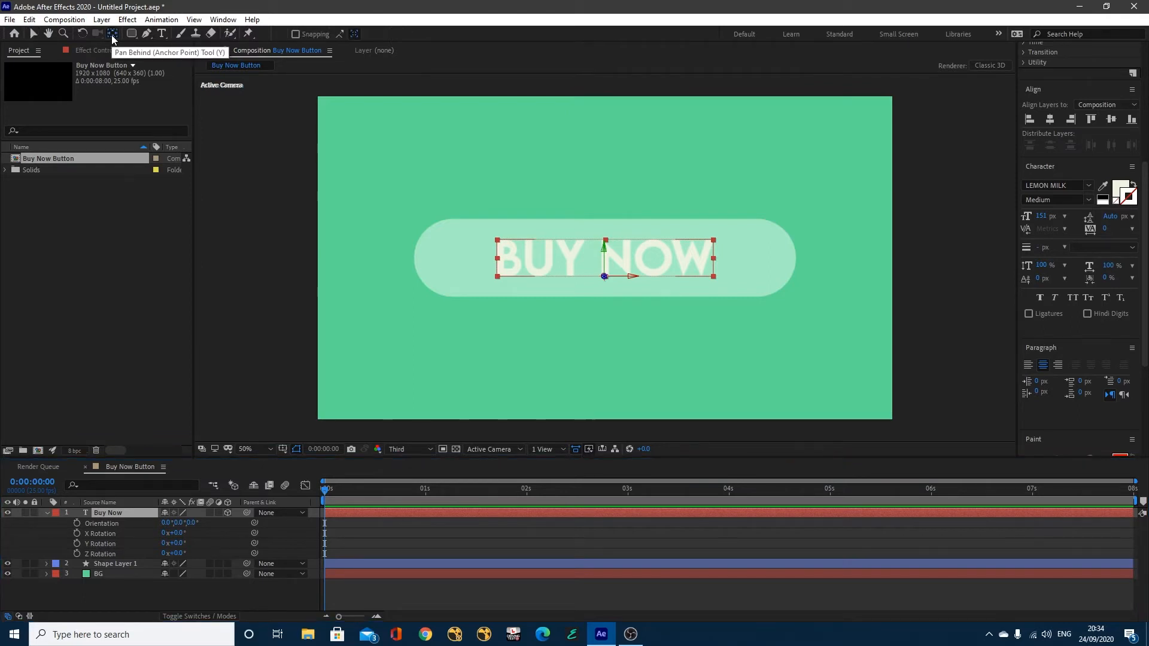
drag(605, 277, 606, 241)
key(ctrl+alt+Home)
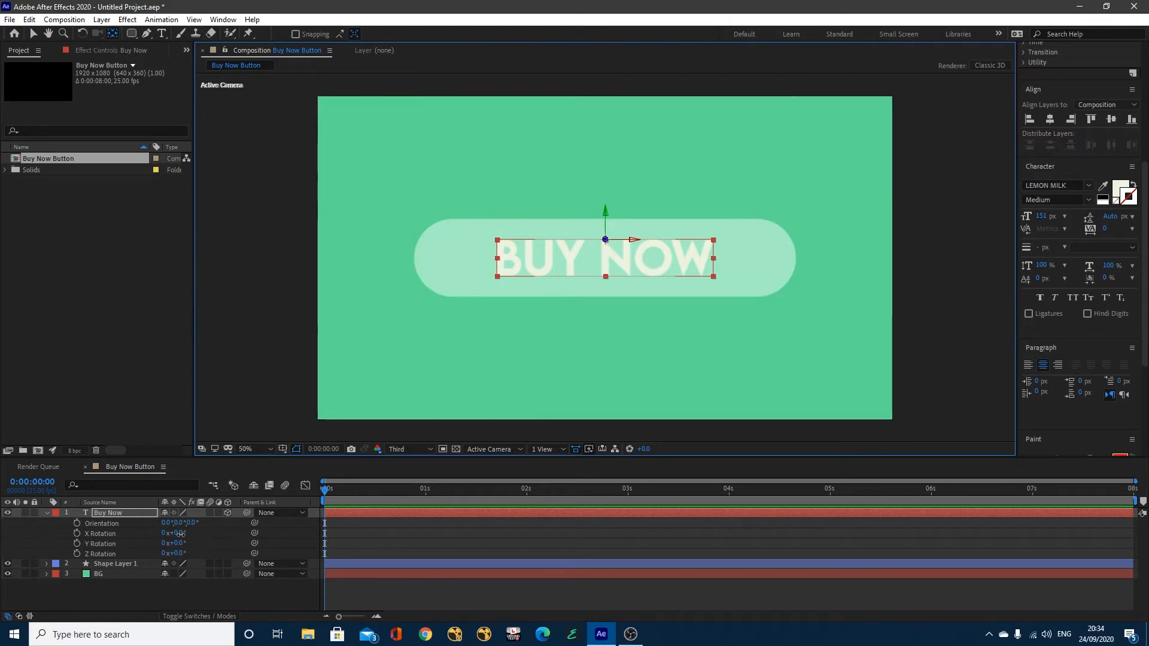
Set the Buy Now text's X Rotation to 30° and add a keyframe for it at 0:00:00:00.
mouse_move(181, 534)
mouse_down()
mouse_move(192, 535)
mouse_move(153, 538)
mouse_move(216, 533)
mouse_move(180, 542)
mouse_move(201, 538)
mouse_up()
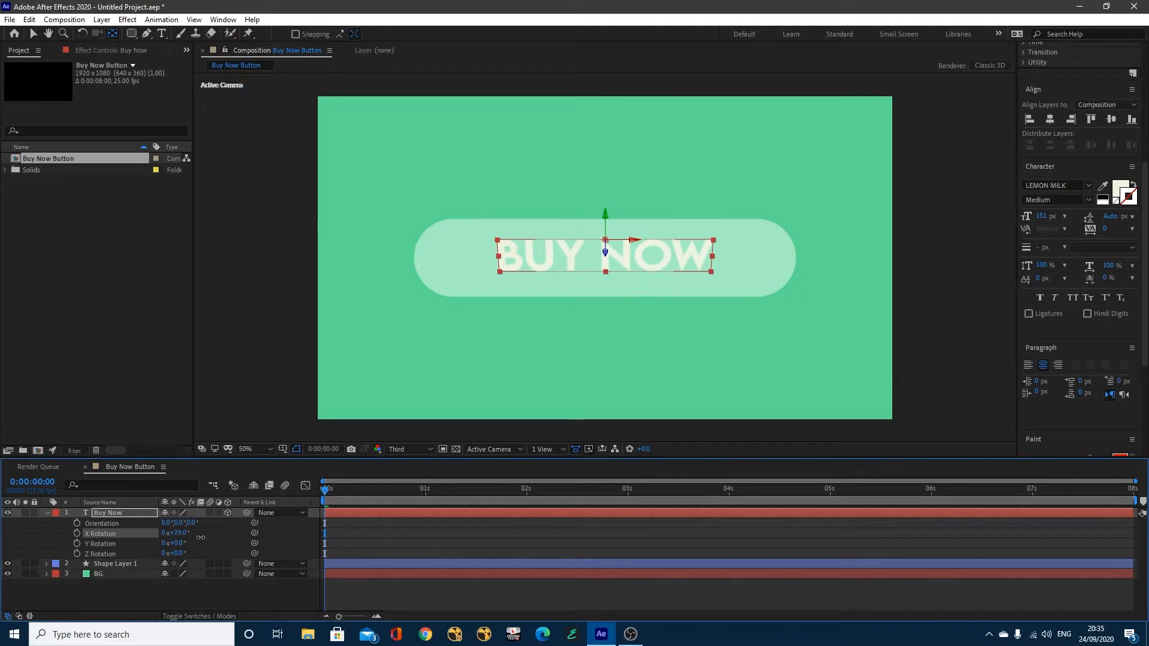
click(179, 533)
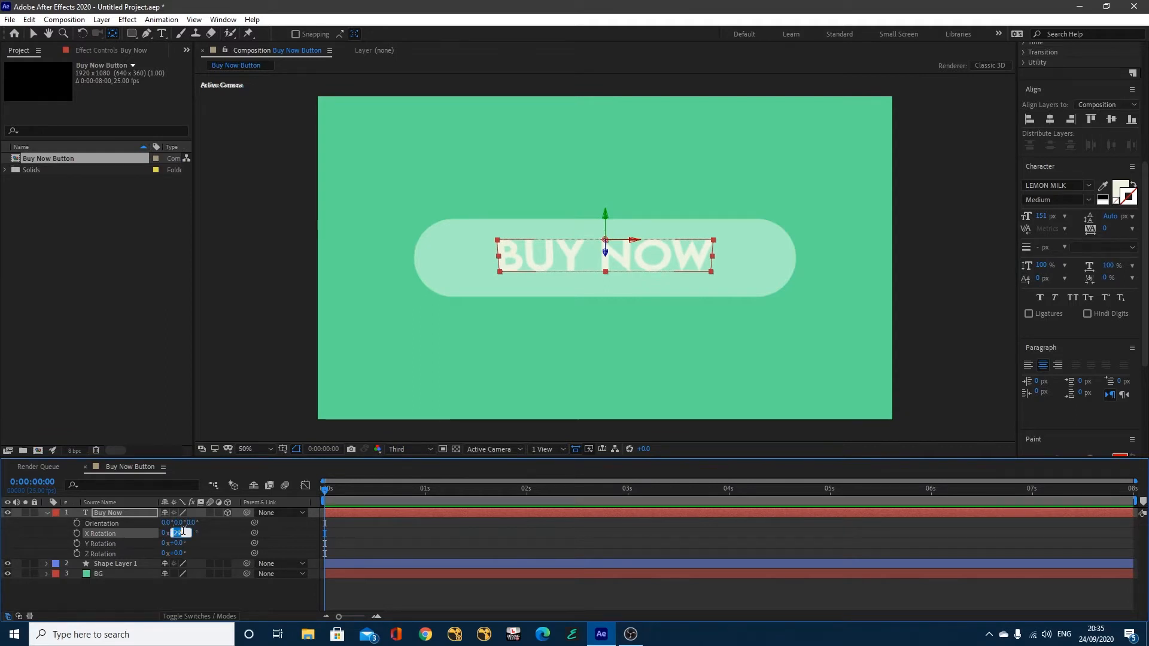
text(30)
click(49, 544)
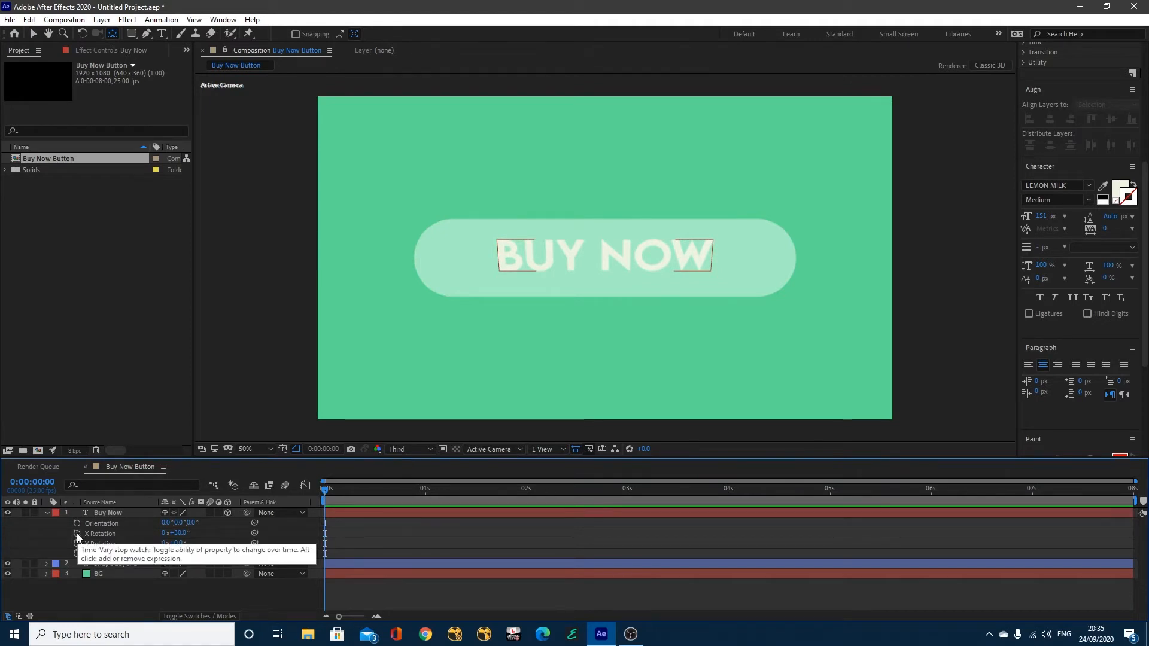
click(77, 533)
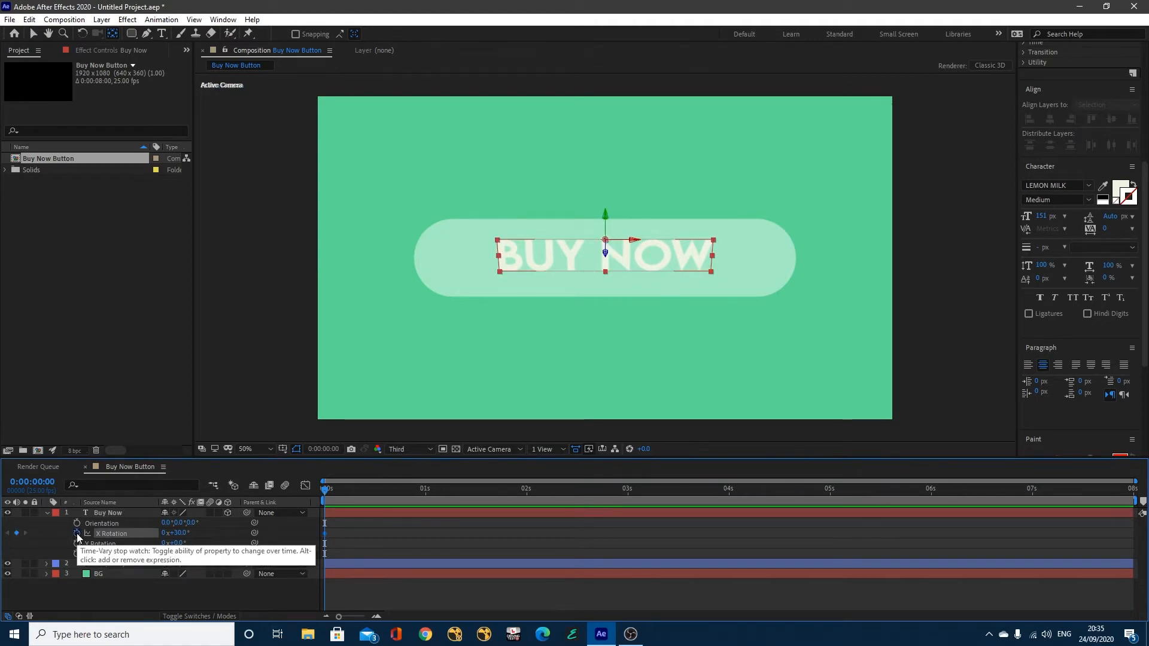
Add an X Rotation keyframe of -30° at 0:00:01:00 and preview the text swing from the start.
click(425, 493)
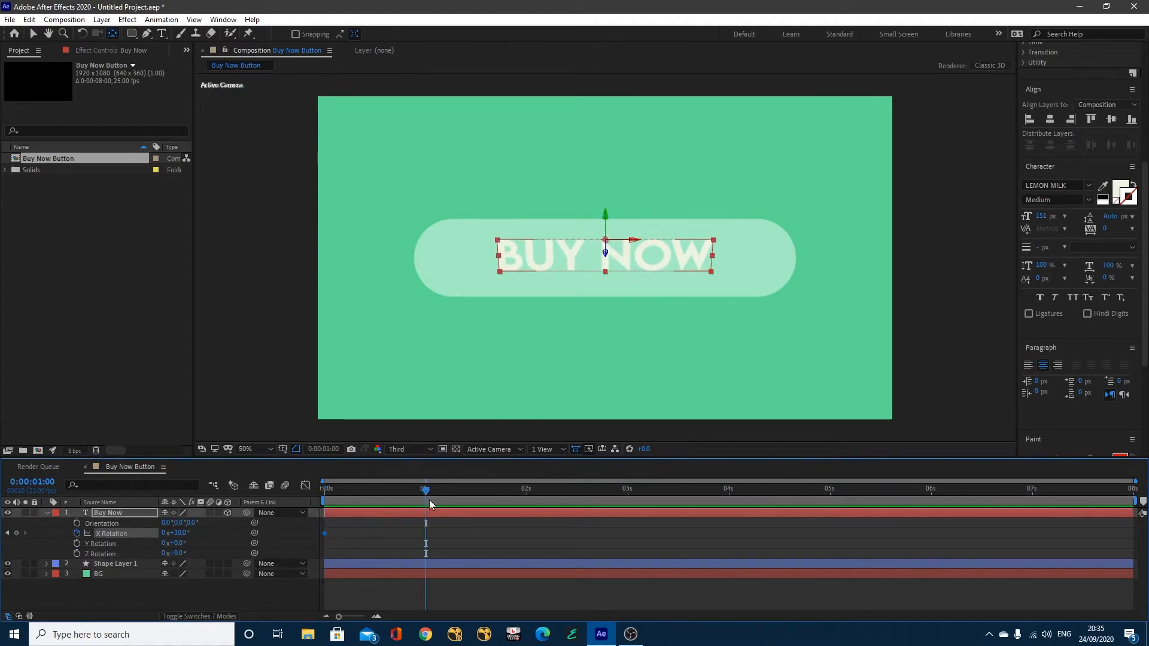
click(183, 533)
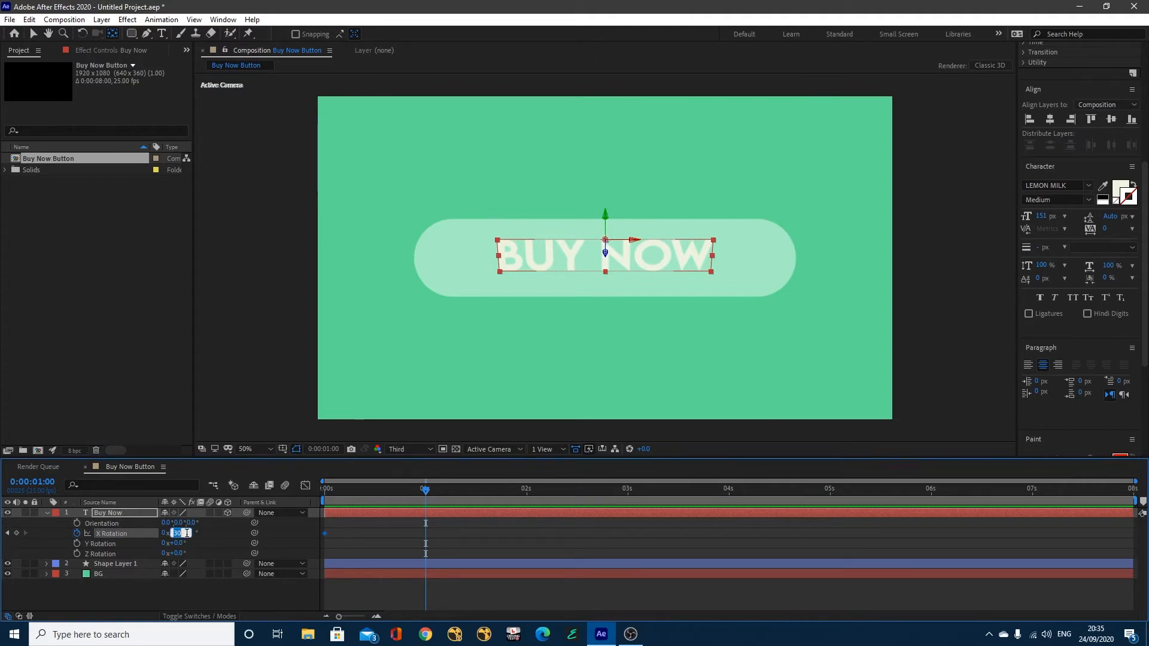
text(-30)
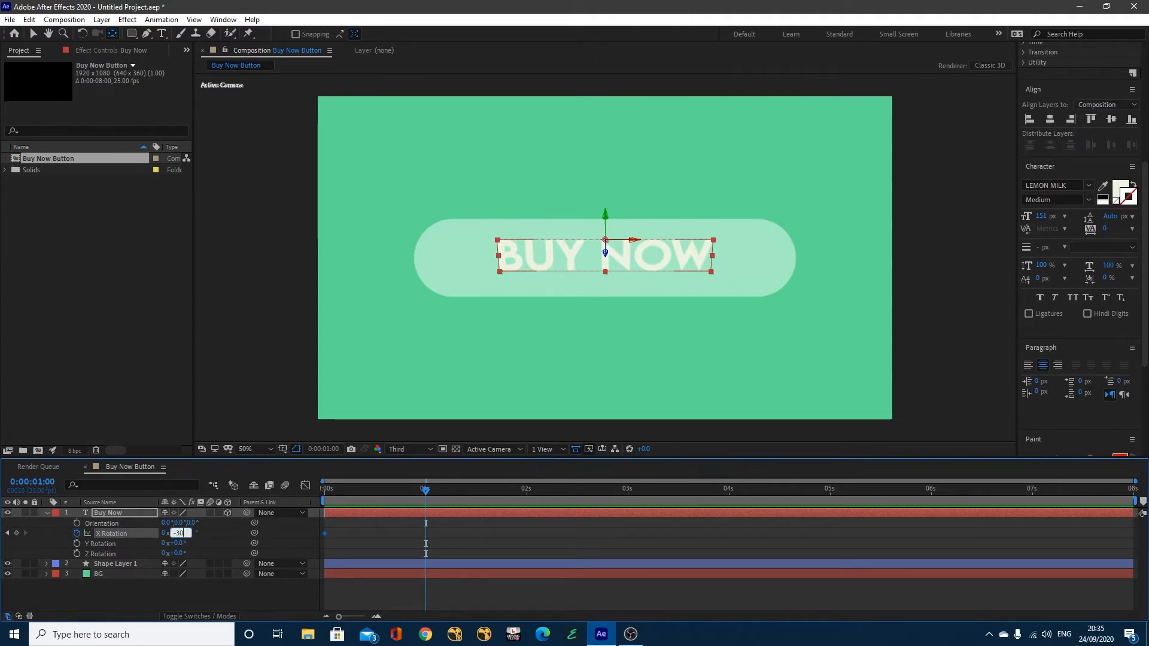
key(Return)
drag(425, 490, 318, 508)
key(space)
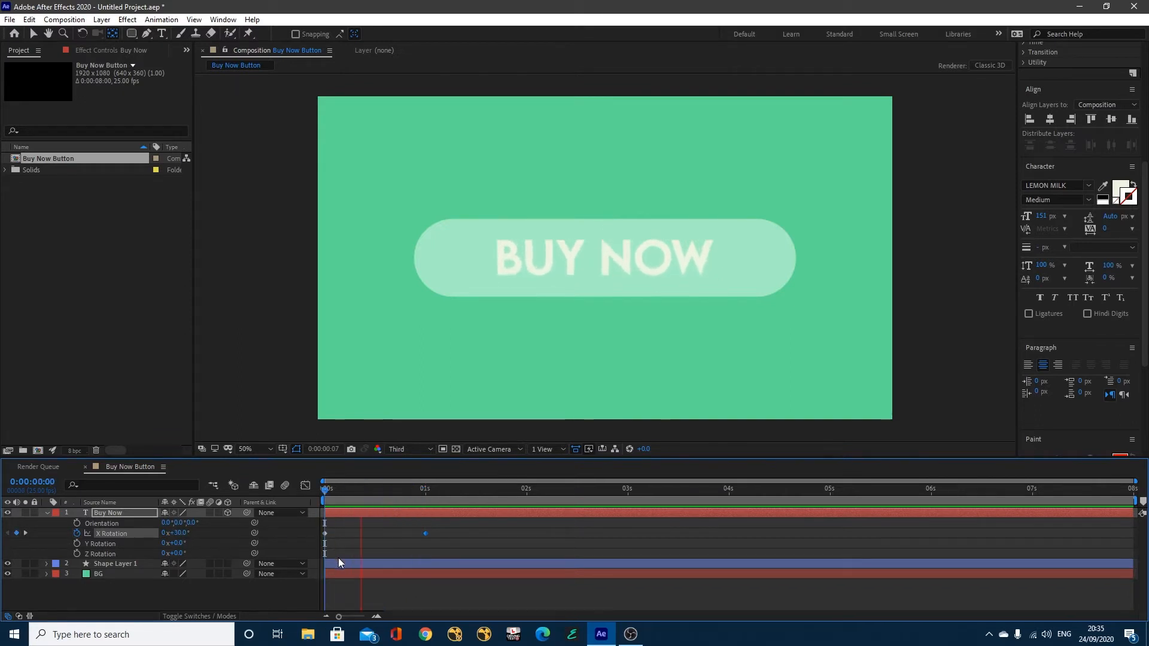
key(space)
drag(394, 491, 313, 493)
key(space)
key(space)
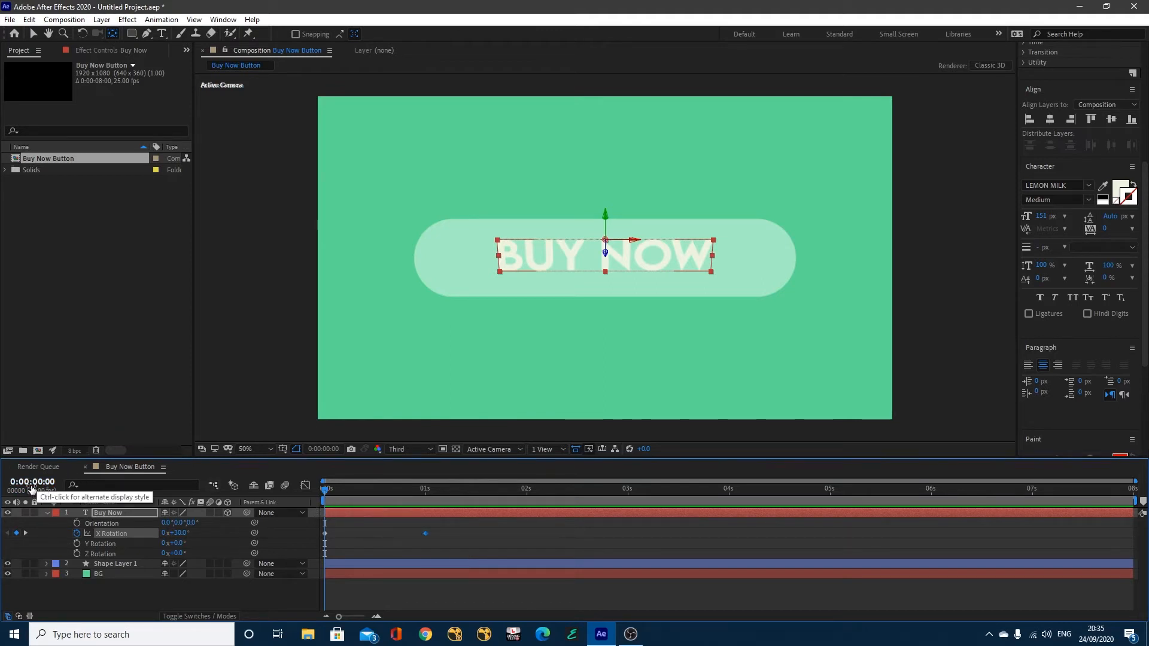
Retime the -30° X Rotation keyframe to 0:00:00:15 and preview the faster swing.
drag(326, 489, 389, 498)
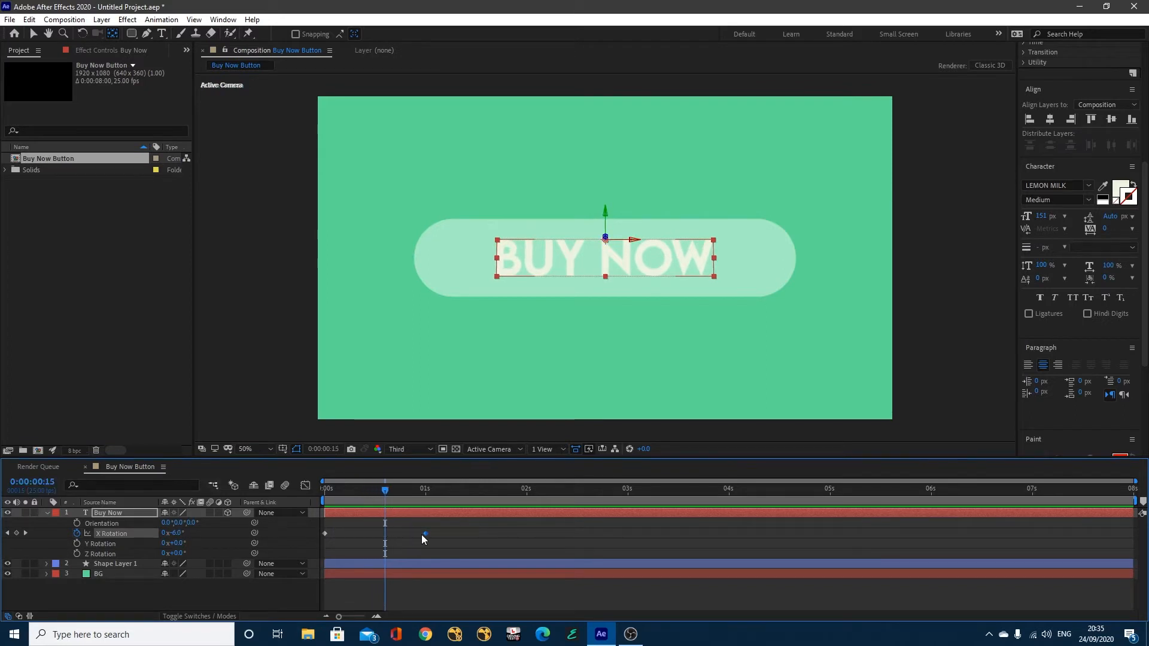
drag(424, 533, 384, 533)
key(Home)
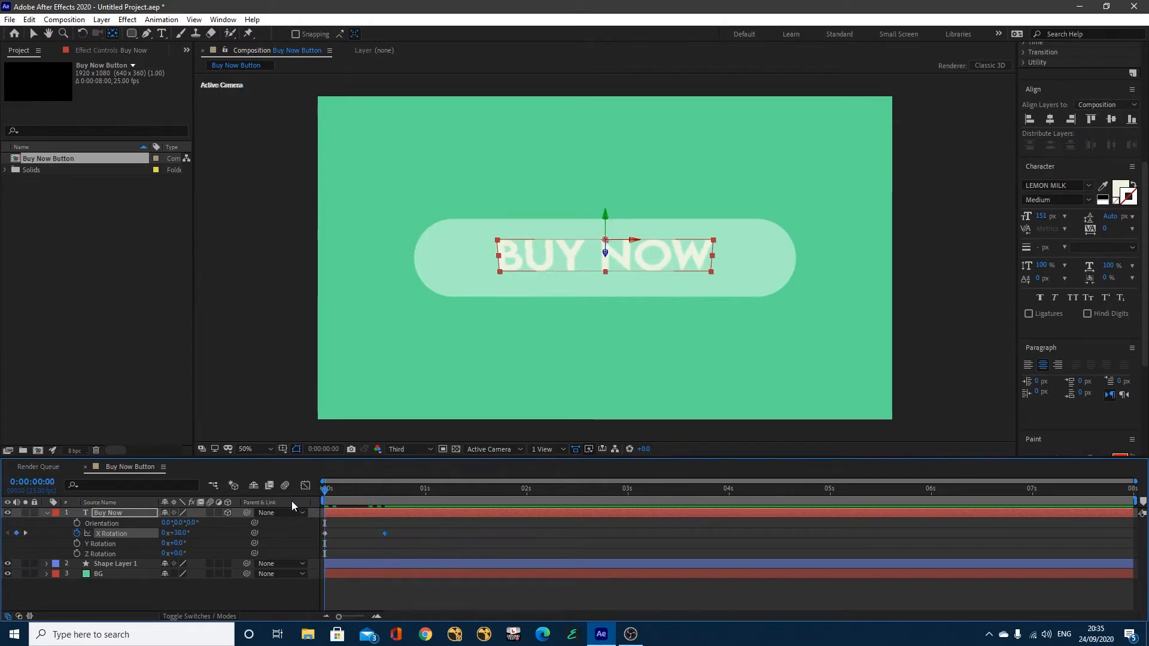
key(space)
key(space)
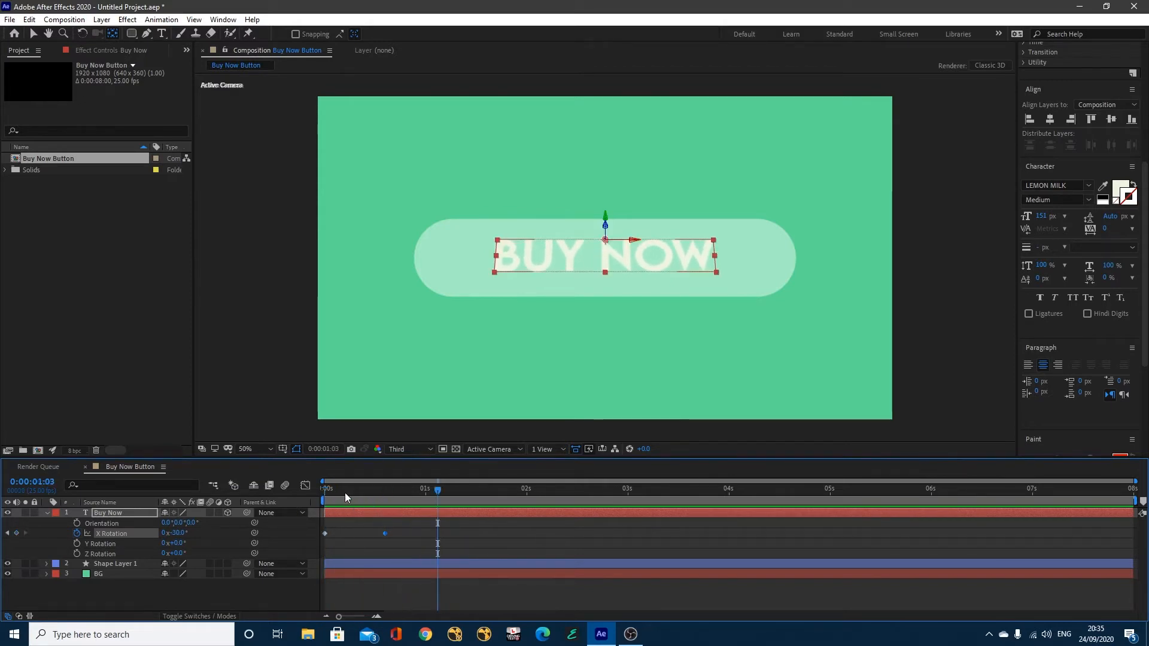
drag(344, 493, 314, 494)
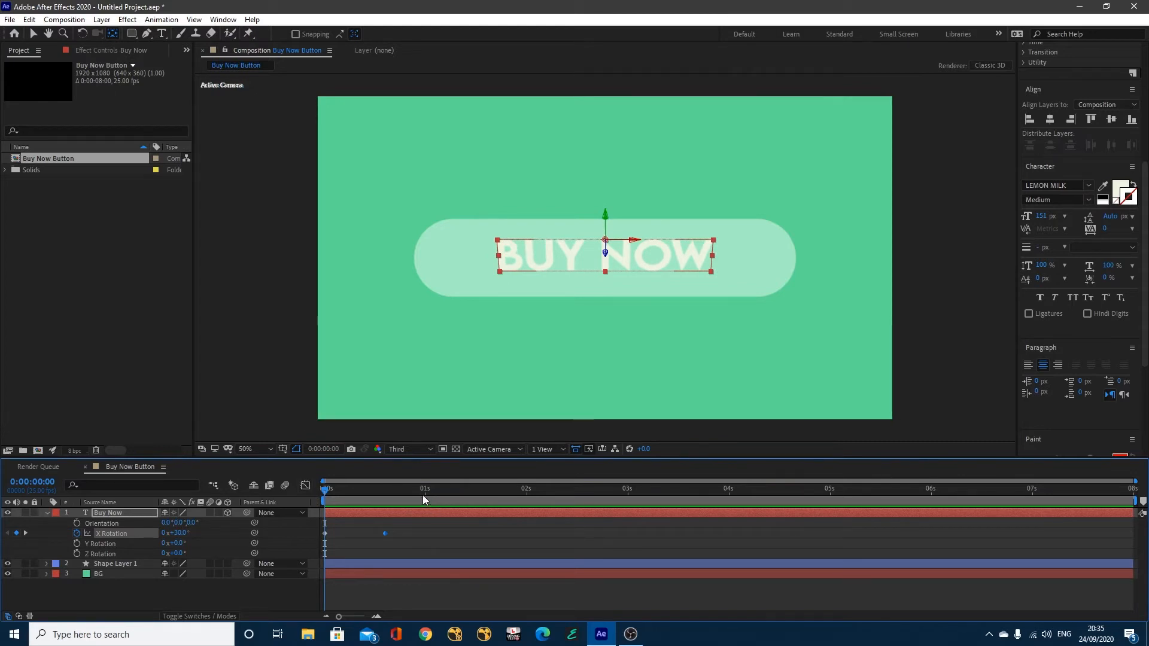
Add an X Rotation keyframe of 30° at 0:00:01:05 and preview the full back-and-forth swing.
click(387, 490)
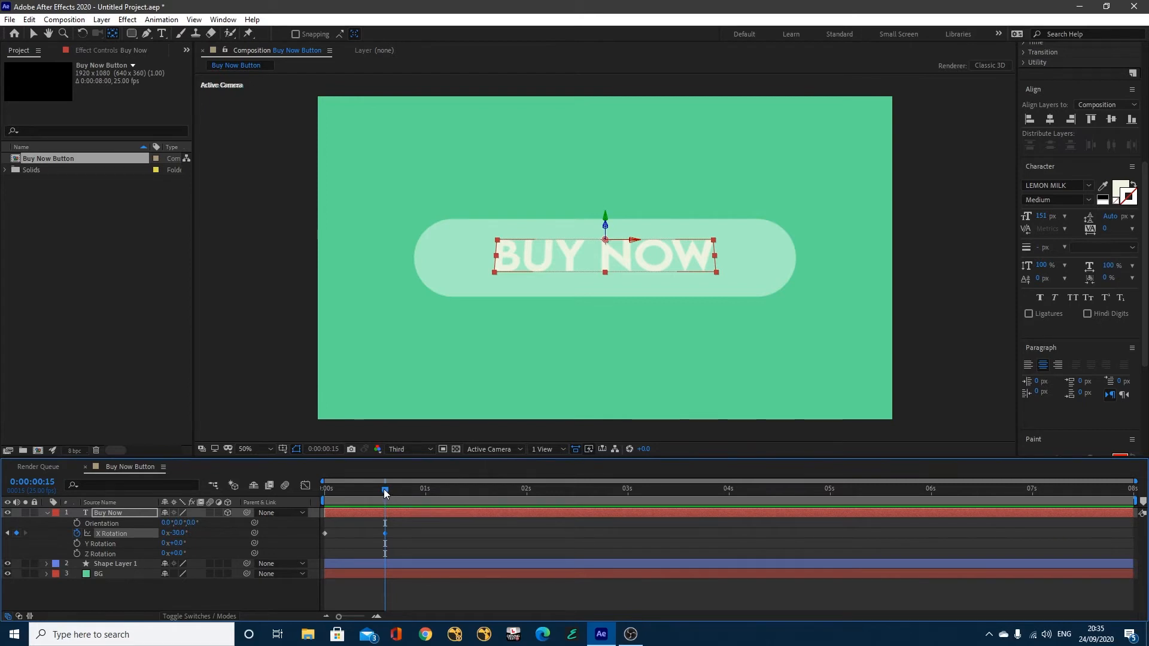
drag(384, 492, 445, 492)
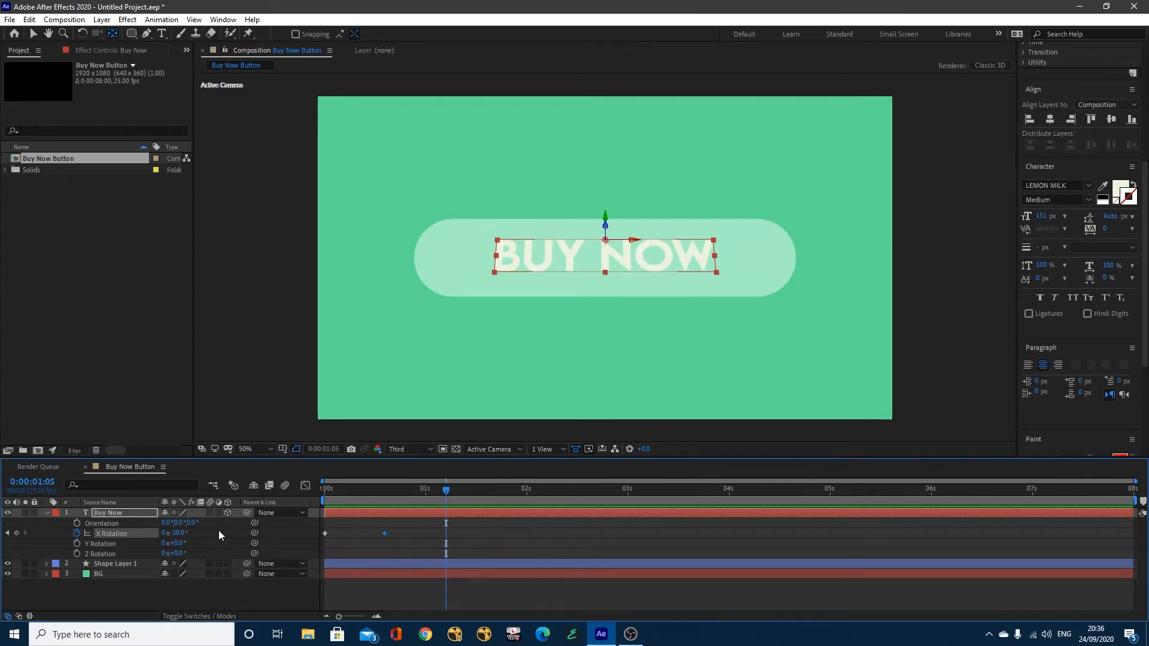
click(177, 532)
text(30)
key(Return)
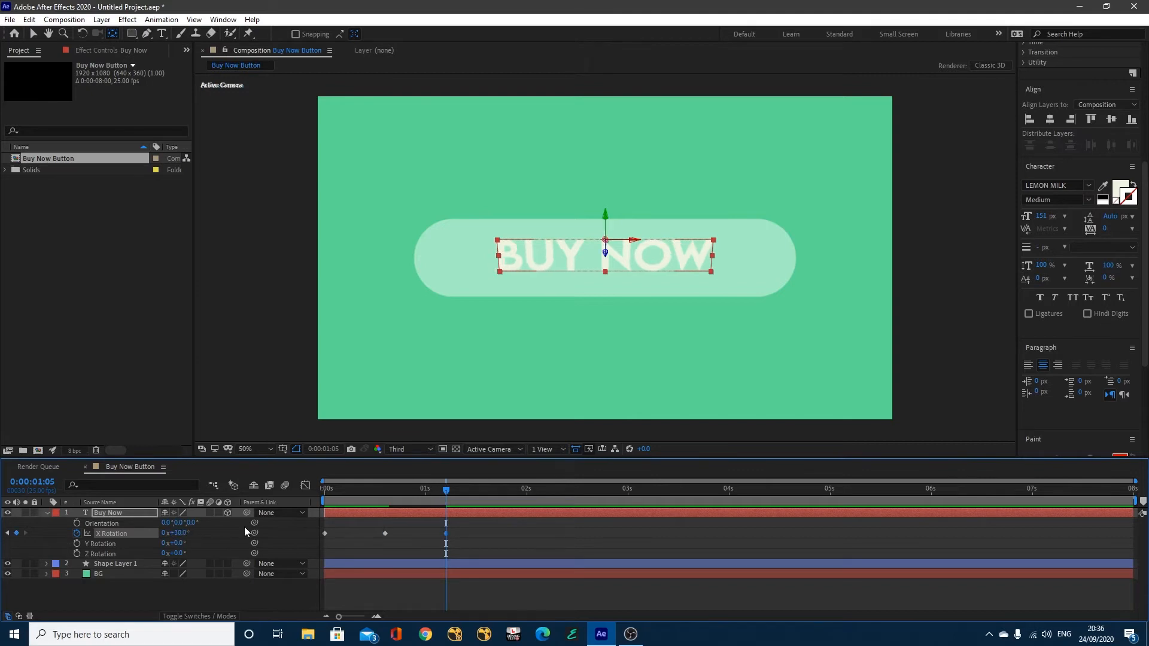
key(Home)
key(space)
key(space)
key(Home)
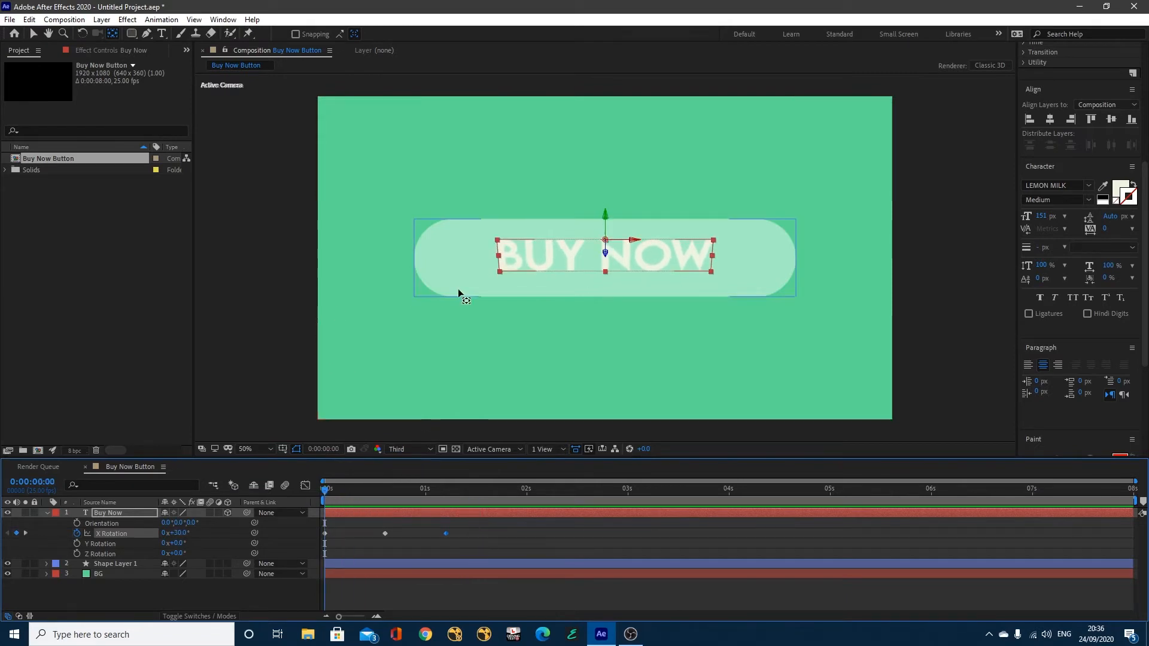
key(space)
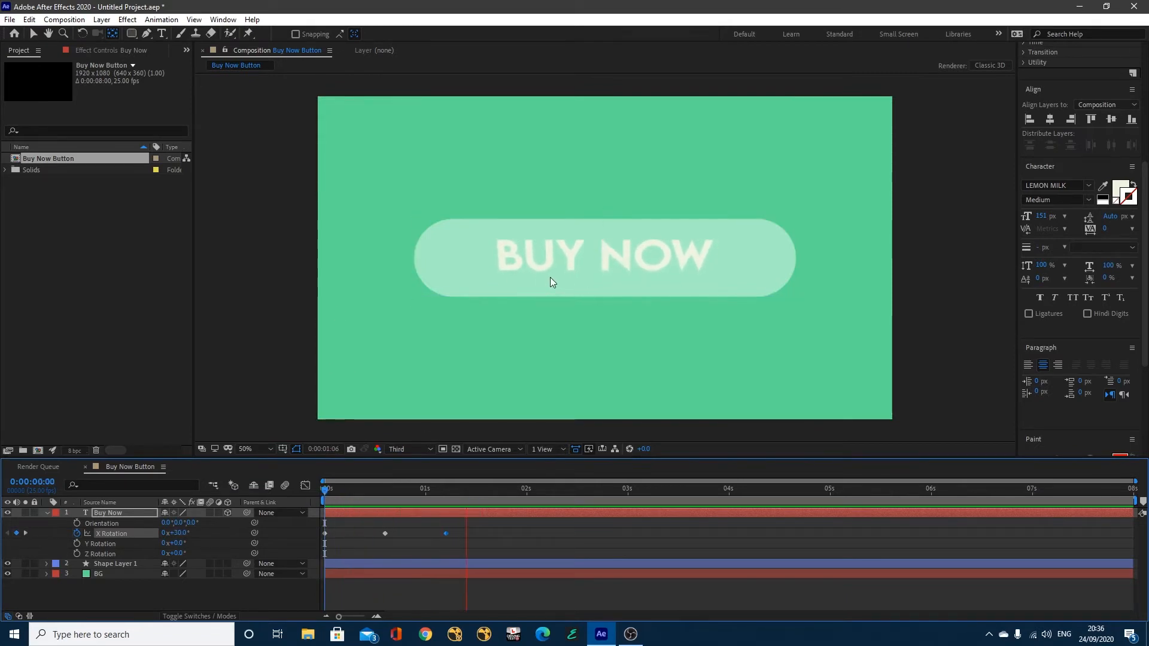
key(space)
Apply Easy Ease to all three X Rotation keyframes and preview the smoothed swing.
drag(463, 541, 312, 528)
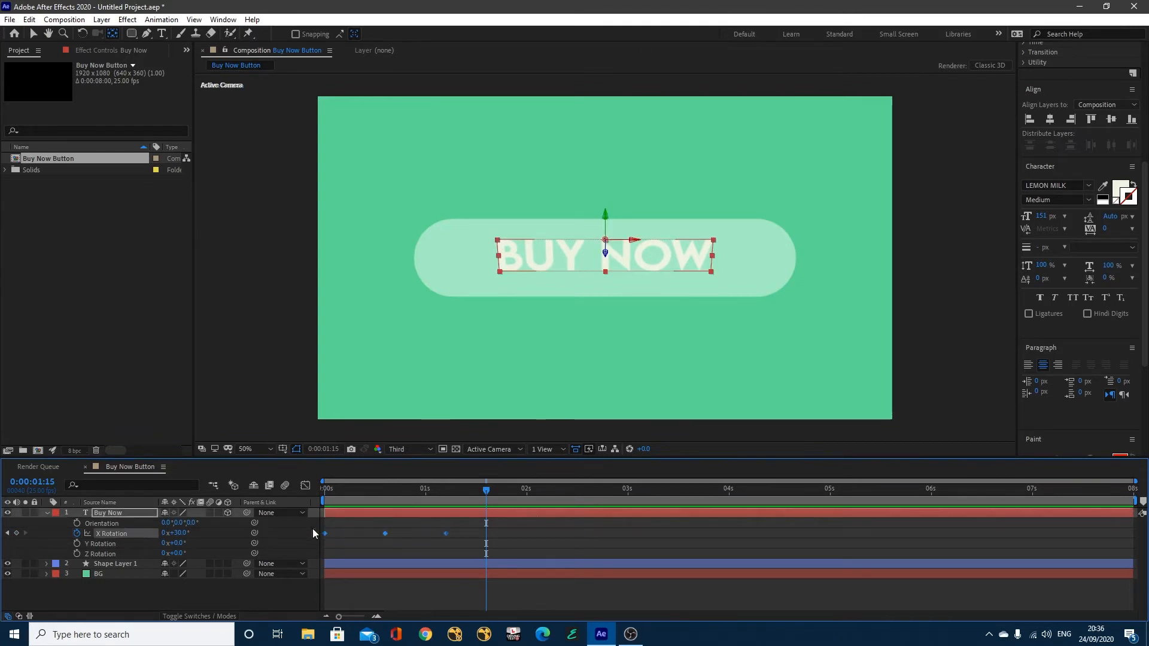
right_click(384, 534)
mouse_move(397, 526)
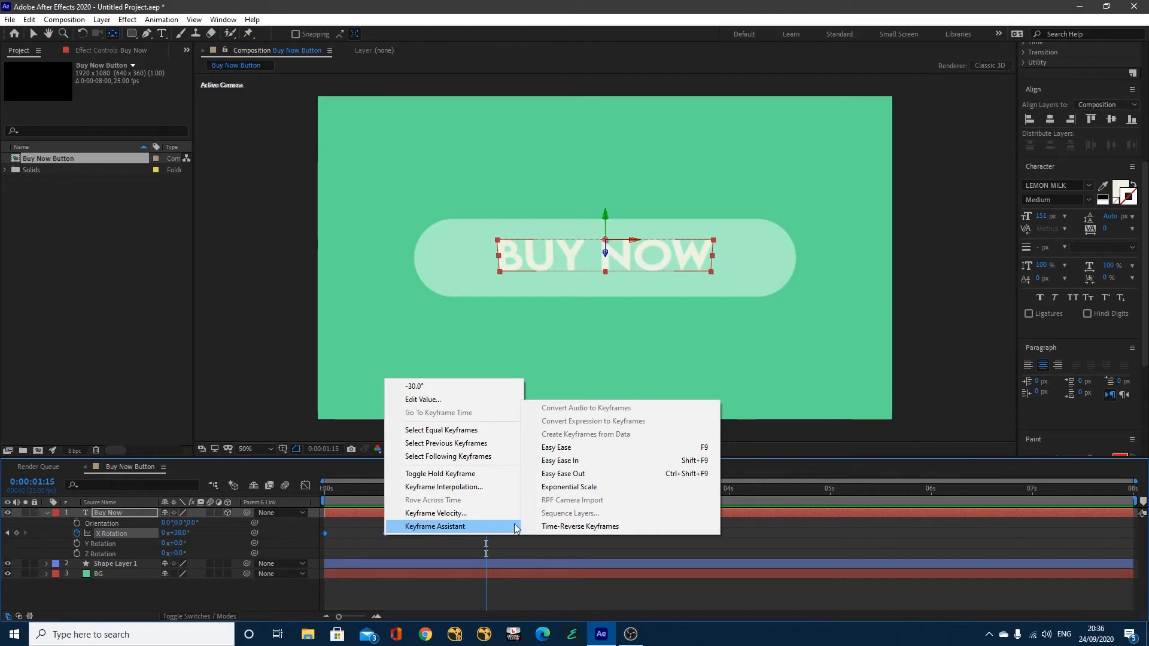
click(563, 447)
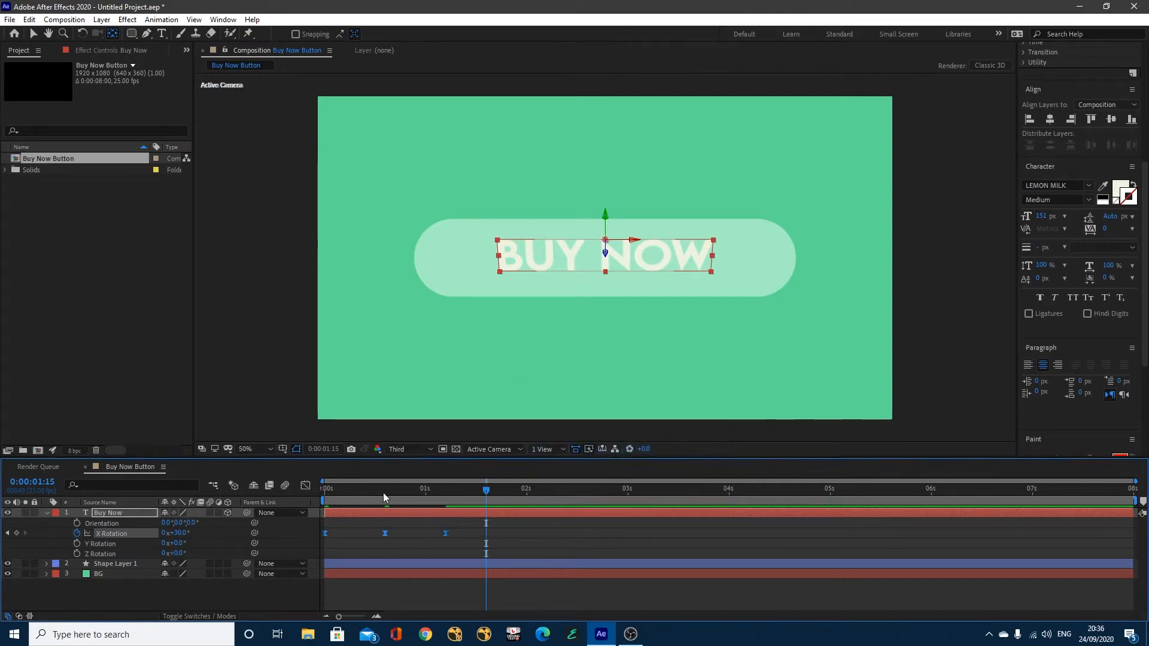
drag(383, 493, 326, 495)
key(space)
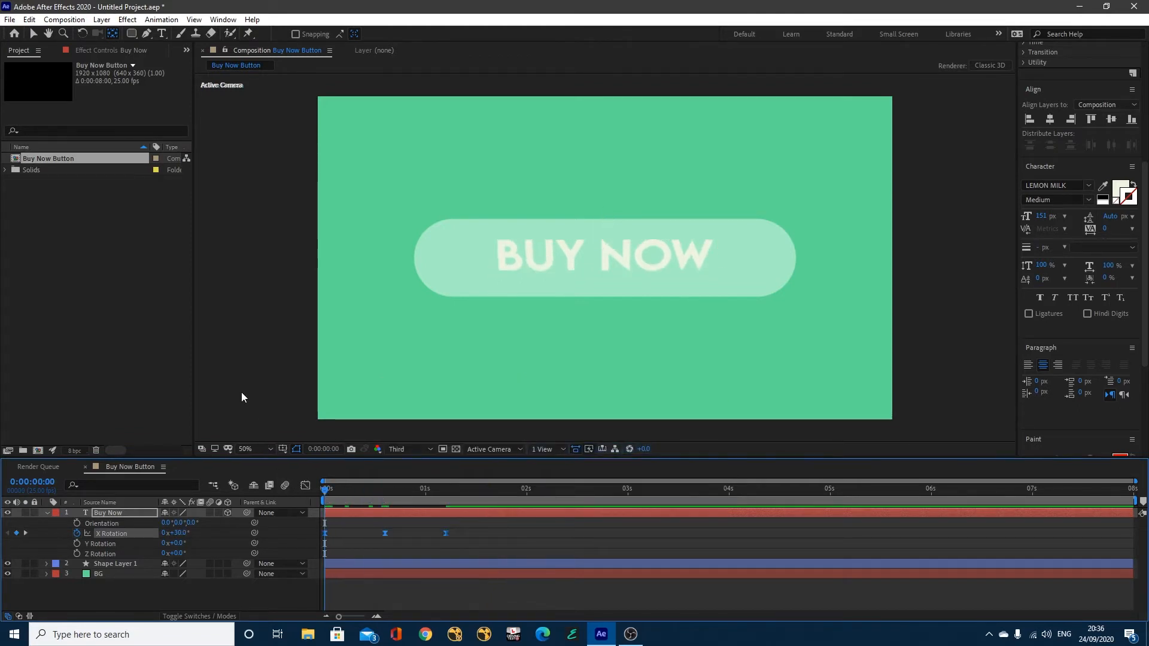
key(space)
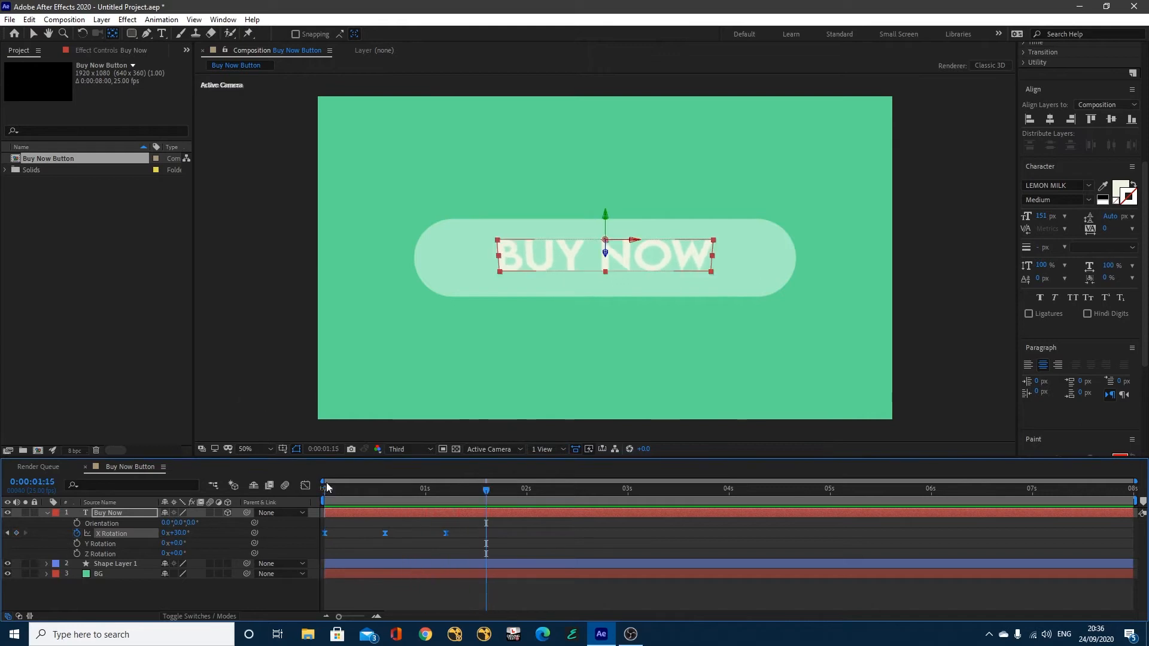
drag(336, 490, 307, 494)
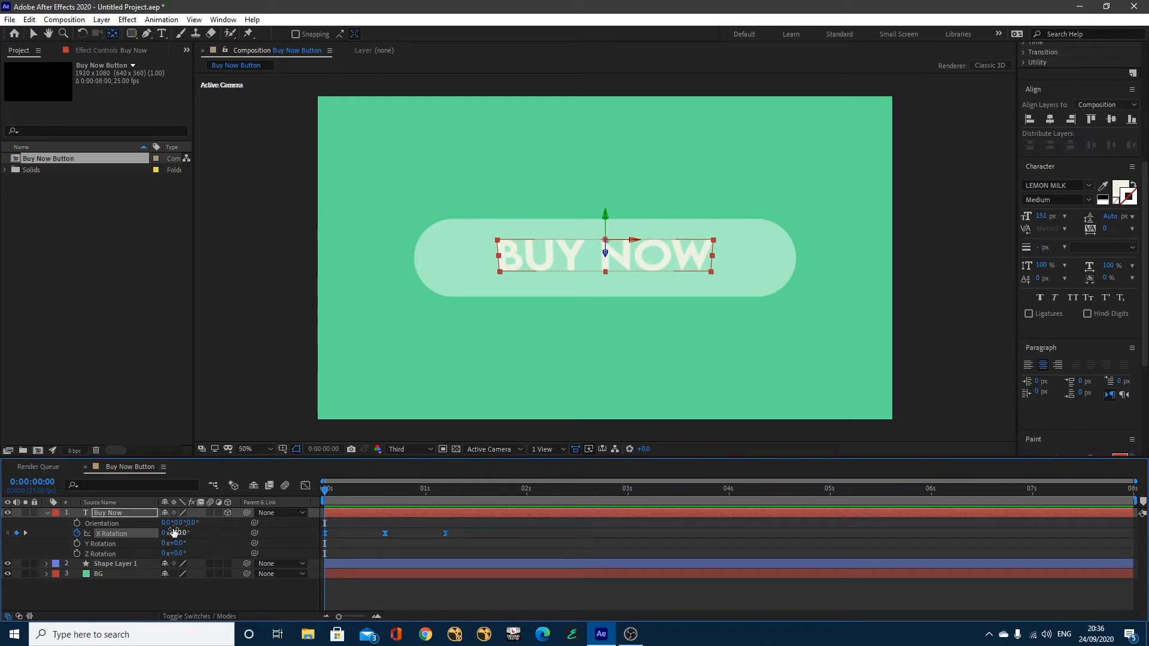
Add the expression loopOut() to the Buy Now text's X Rotation and preview the looping animation.
alt+click(77, 534)
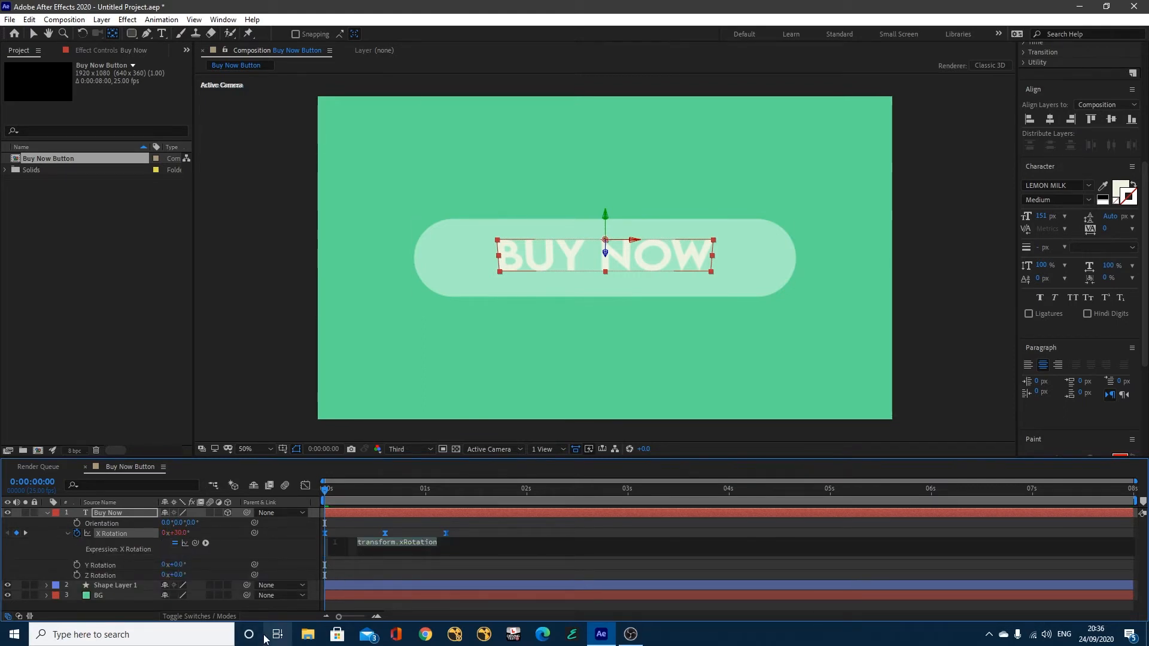
text(loopO)
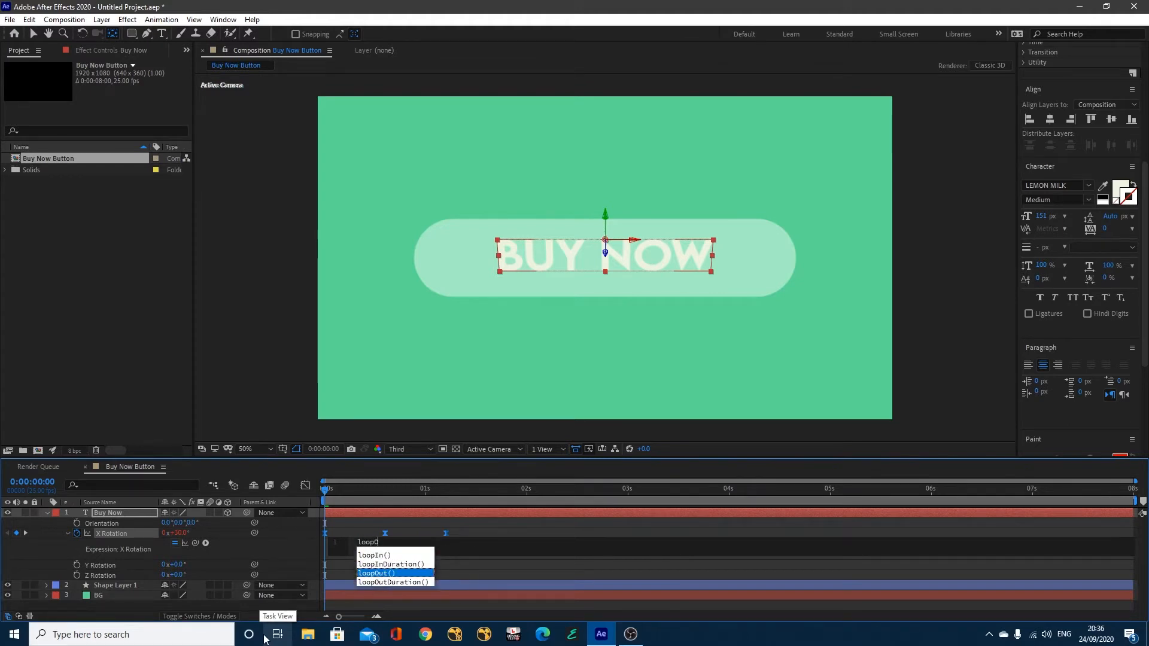
text(ut)
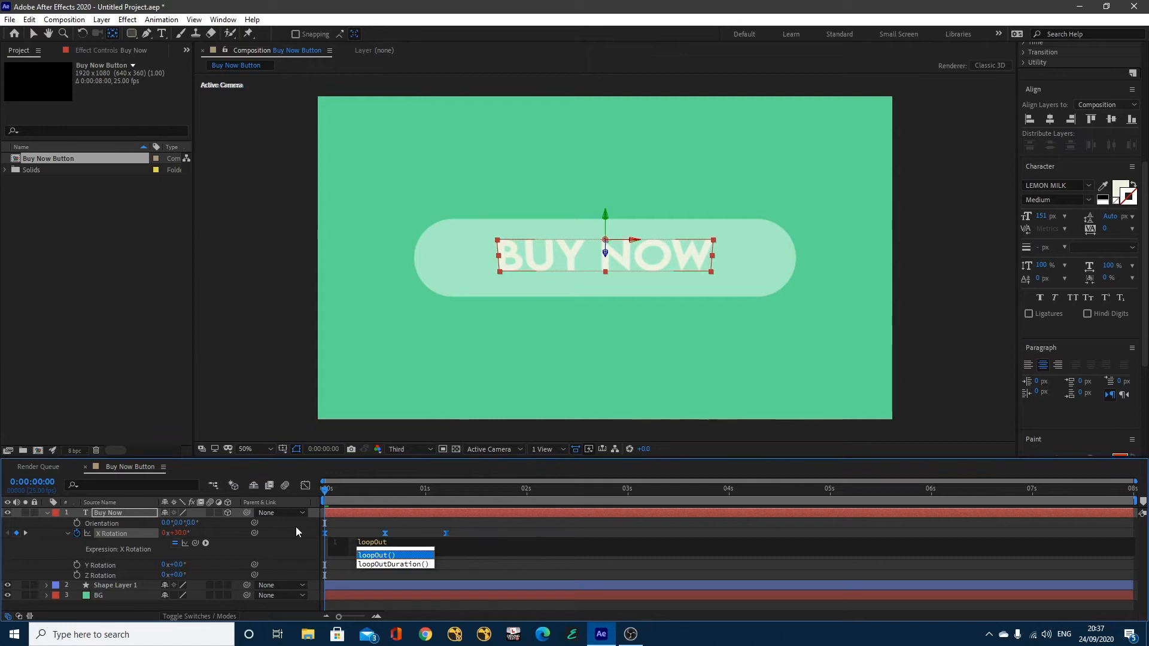
key(Return)
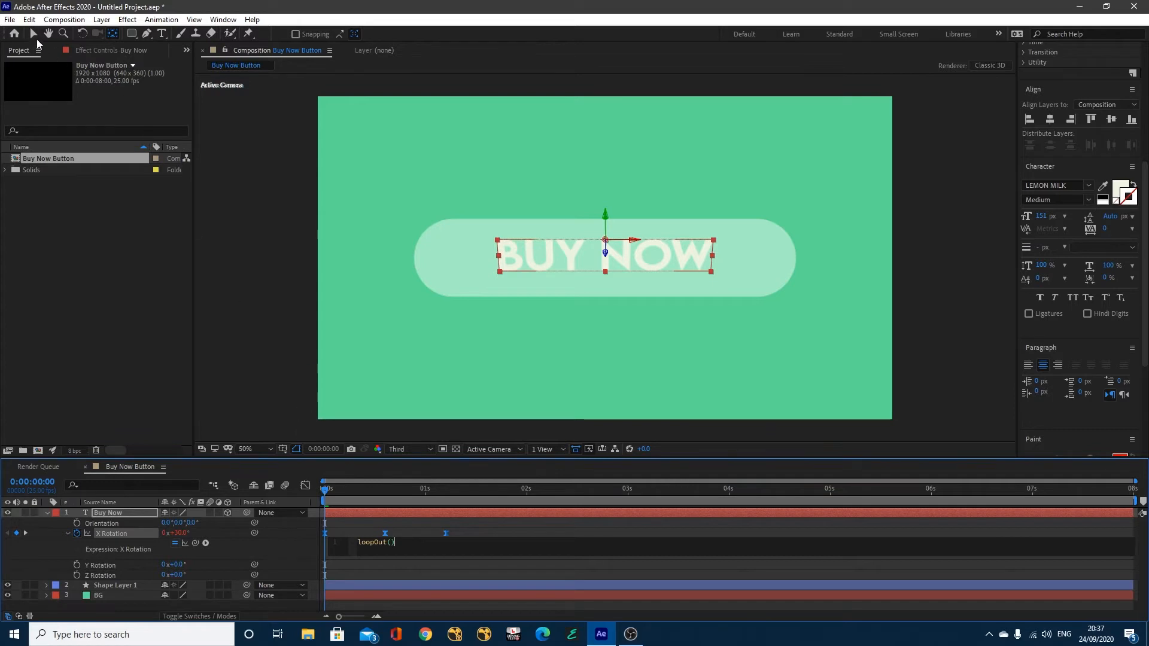
click(89, 78)
click(231, 228)
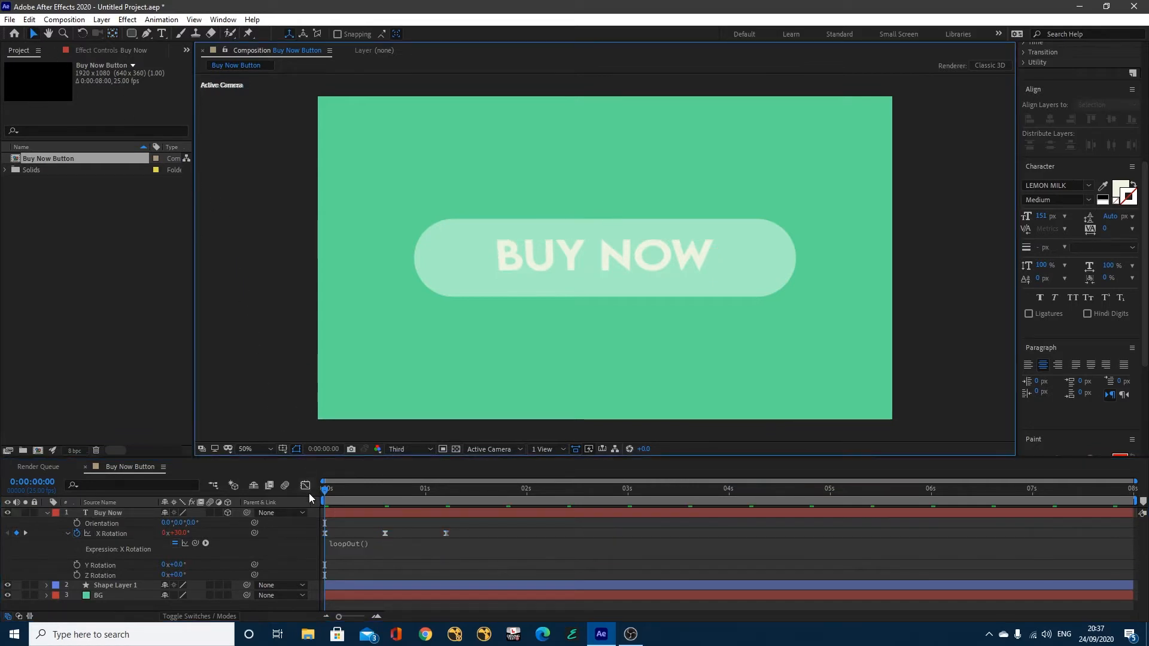
key(space)
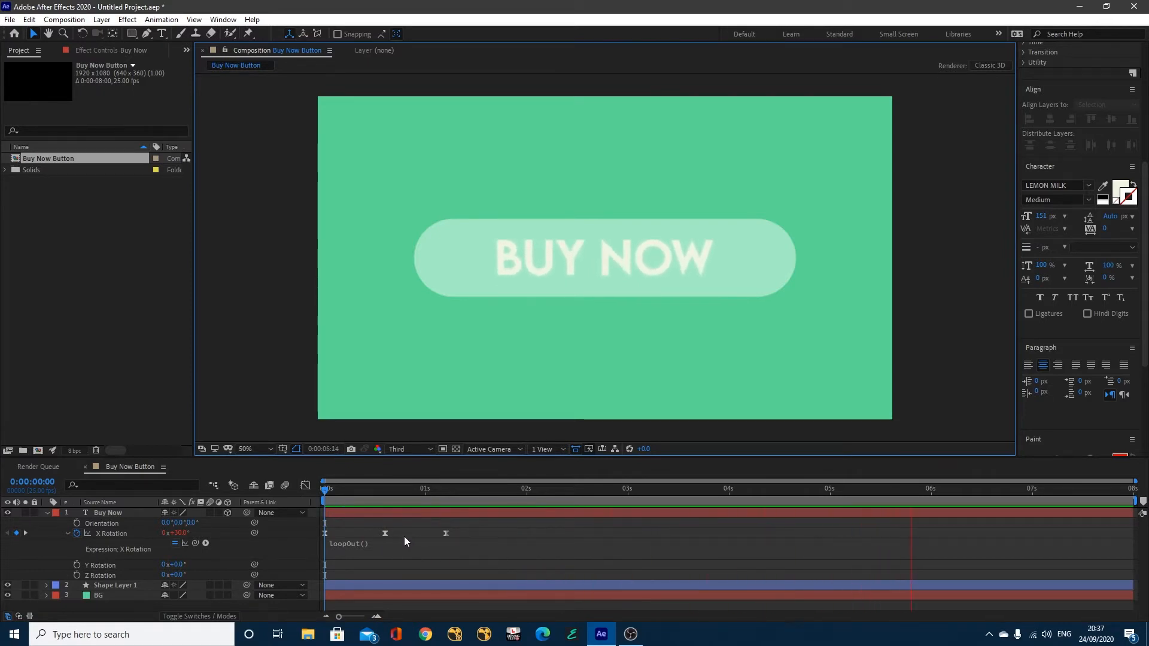
Stretch all three X Rotation keyframes evenly so the last falls at 0:00:01:16, and preview the slower swing.
key(space)
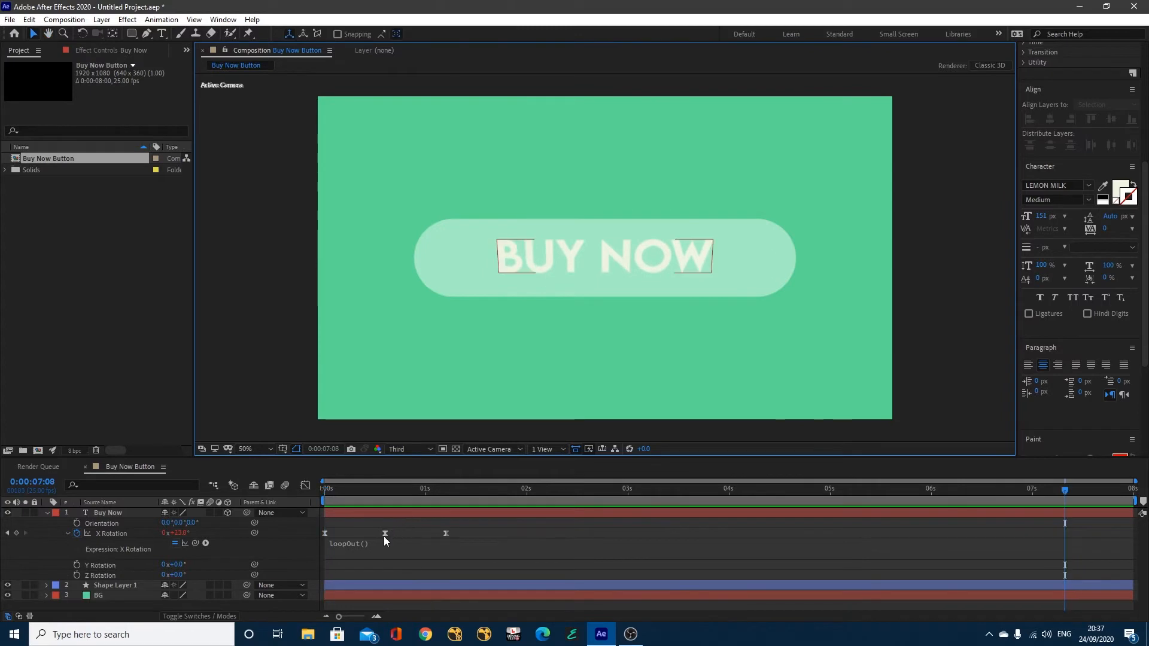
drag(469, 537, 318, 523)
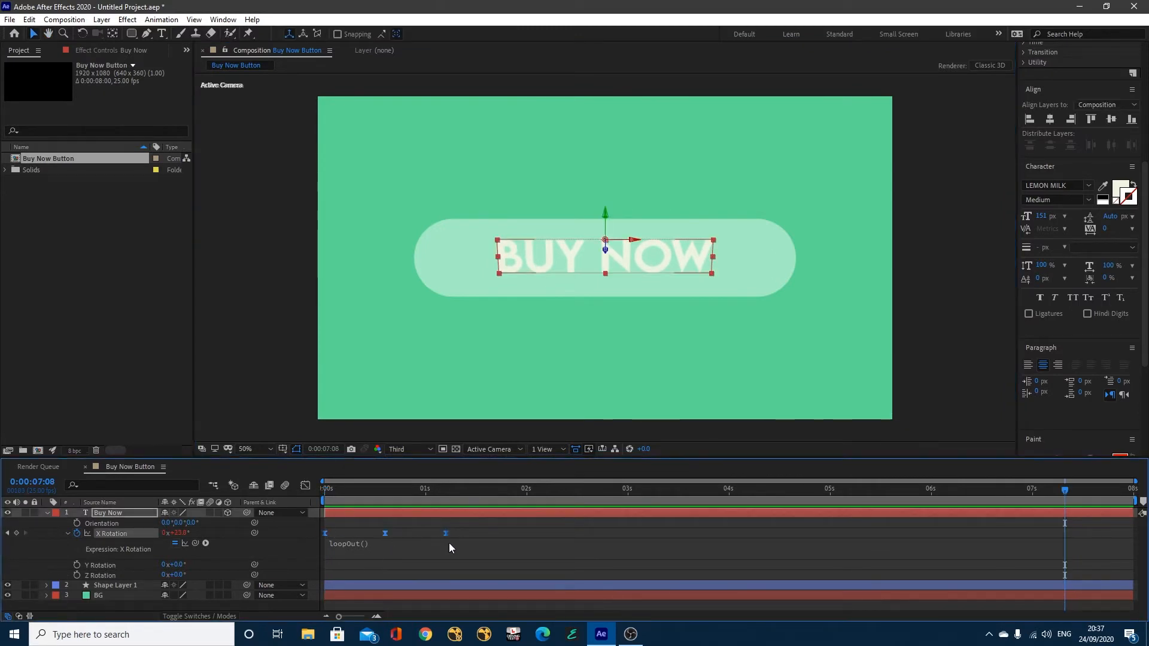
mouse_move(447, 533)
drag(447, 534, 490, 533)
drag(352, 487, 311, 501)
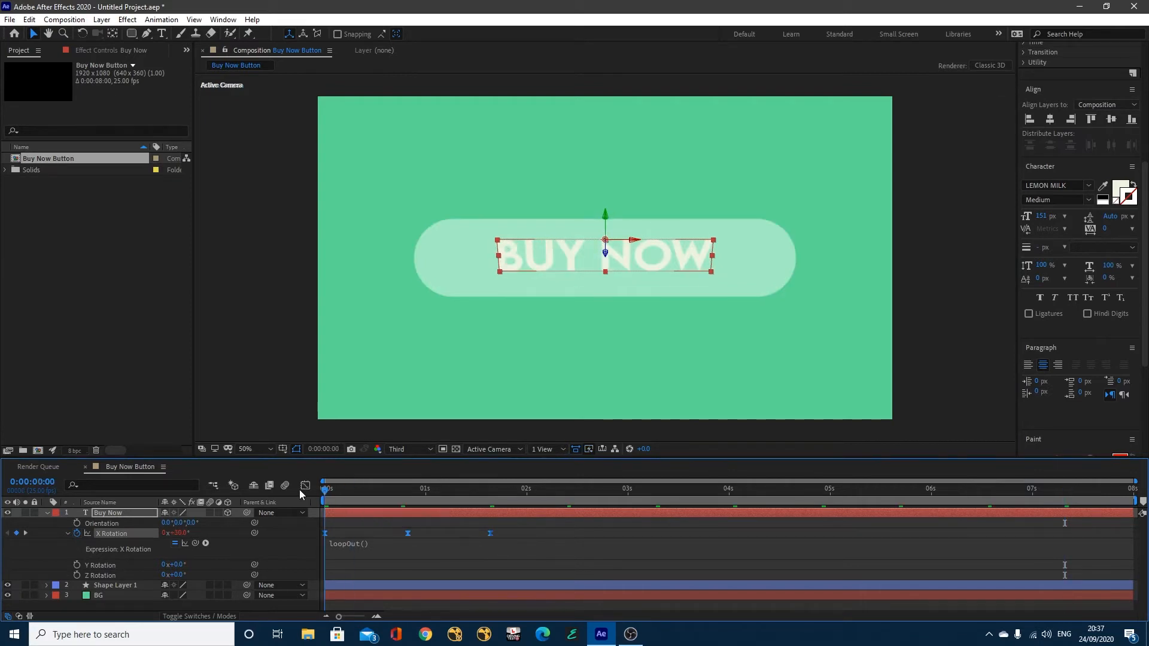
key(space)
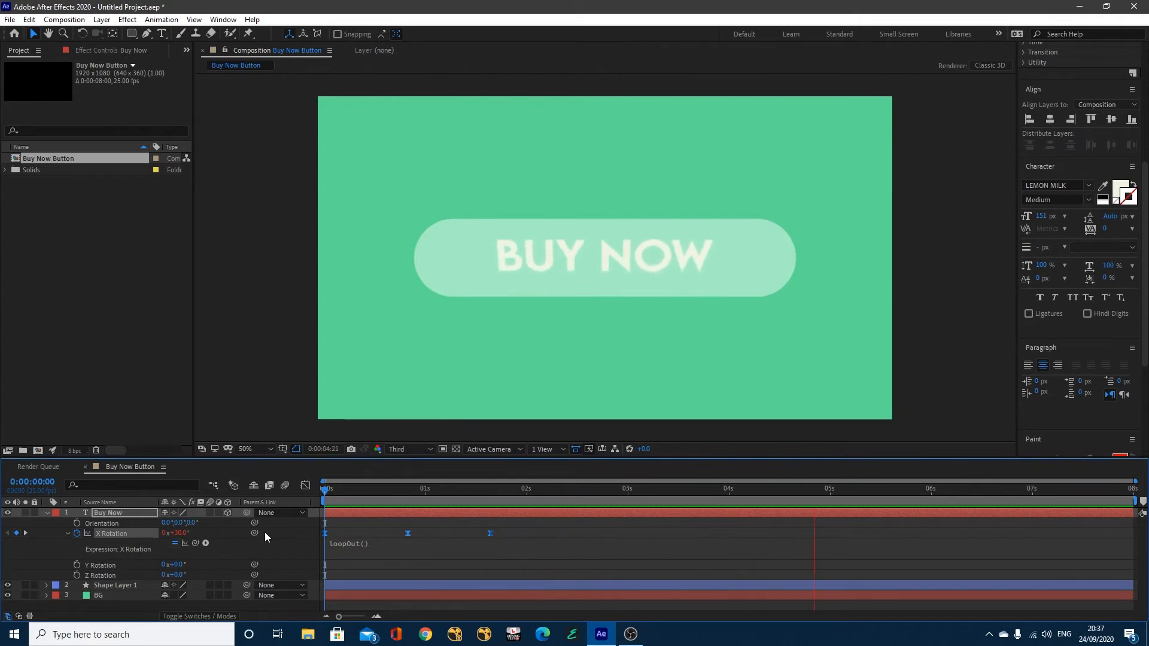
key(space)
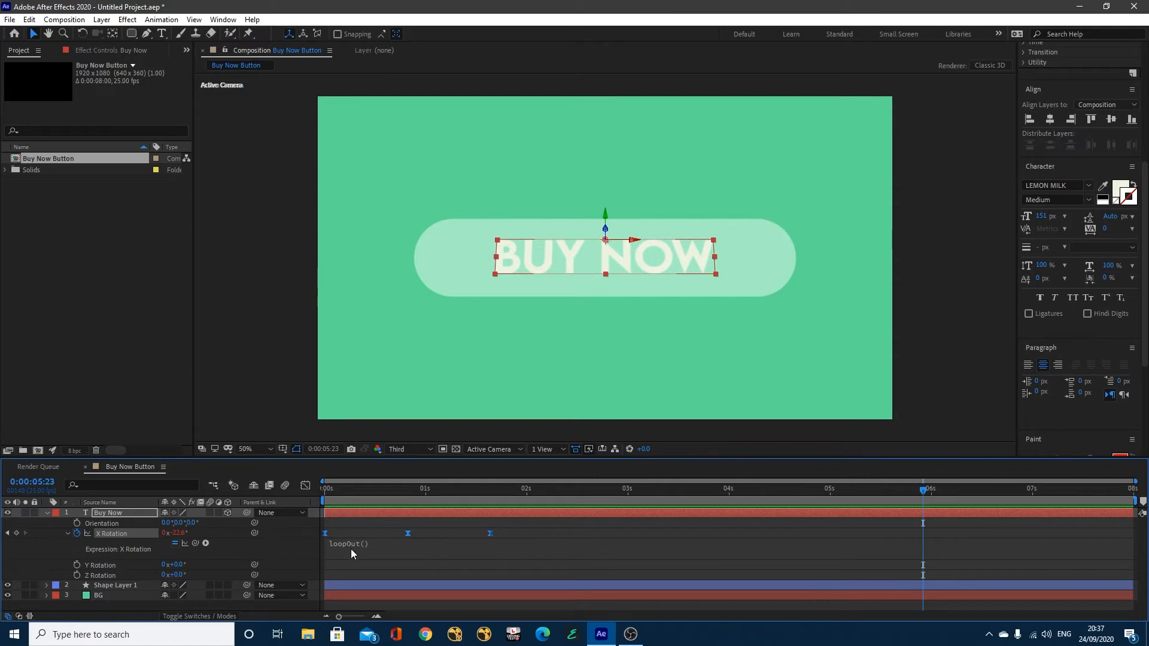
Scrub through the swing to 0:00:01:16, preview the loop from there, and collapse the Buy Now layer's properties.
click(328, 490)
drag(329, 491, 490, 519)
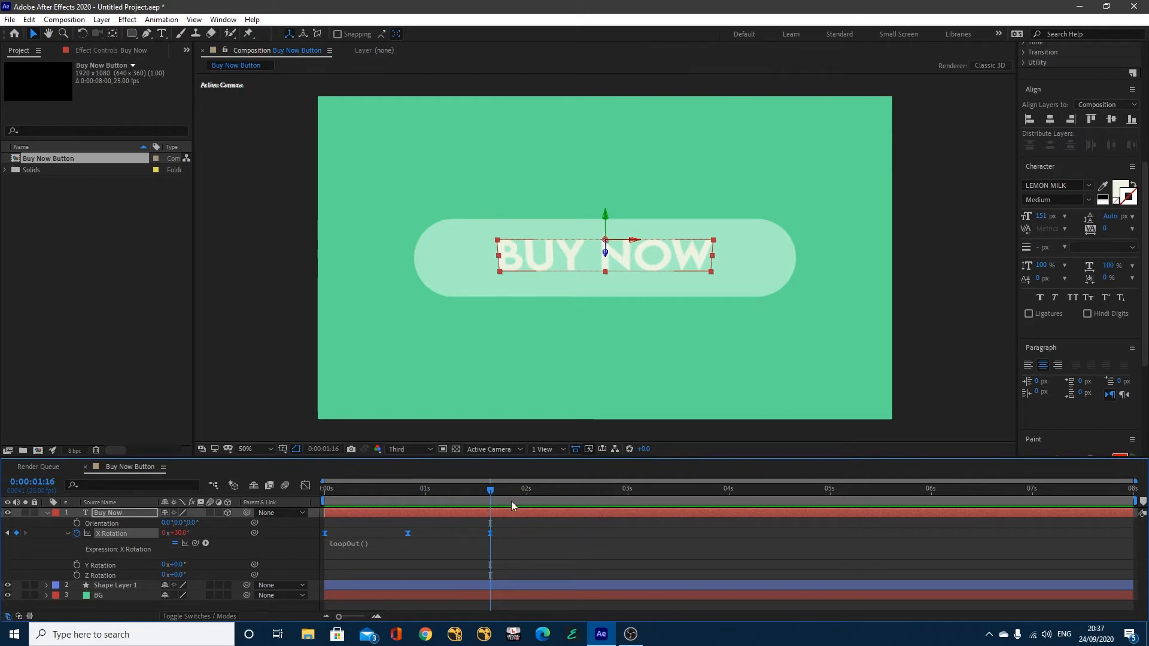
key(space)
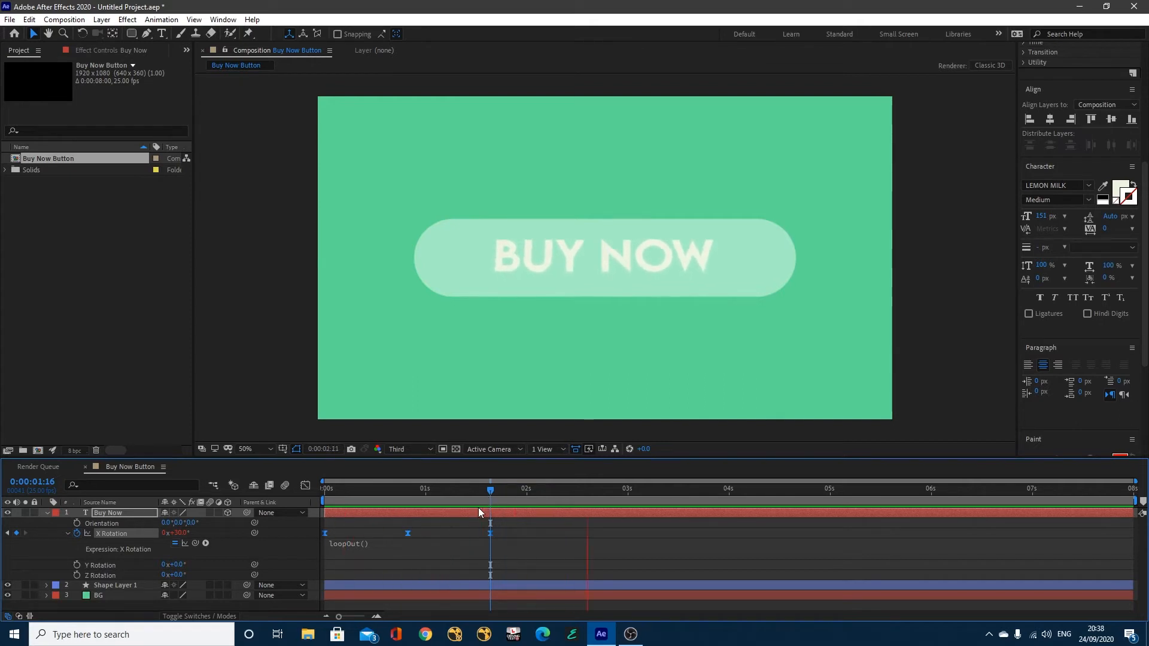
key(space)
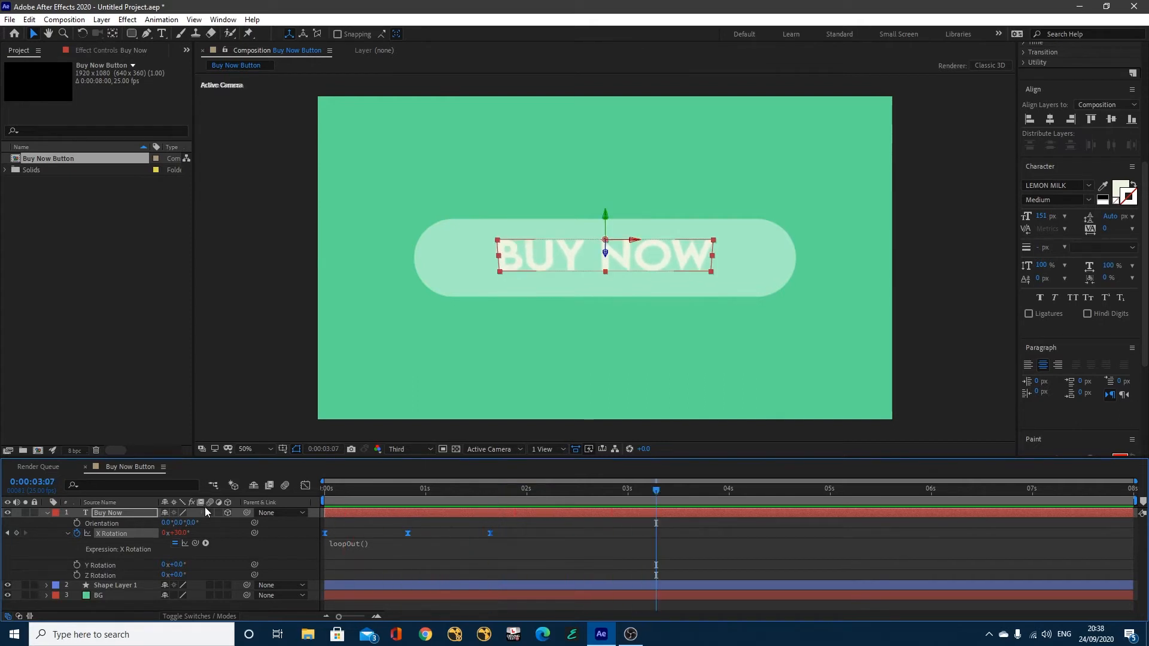
click(47, 512)
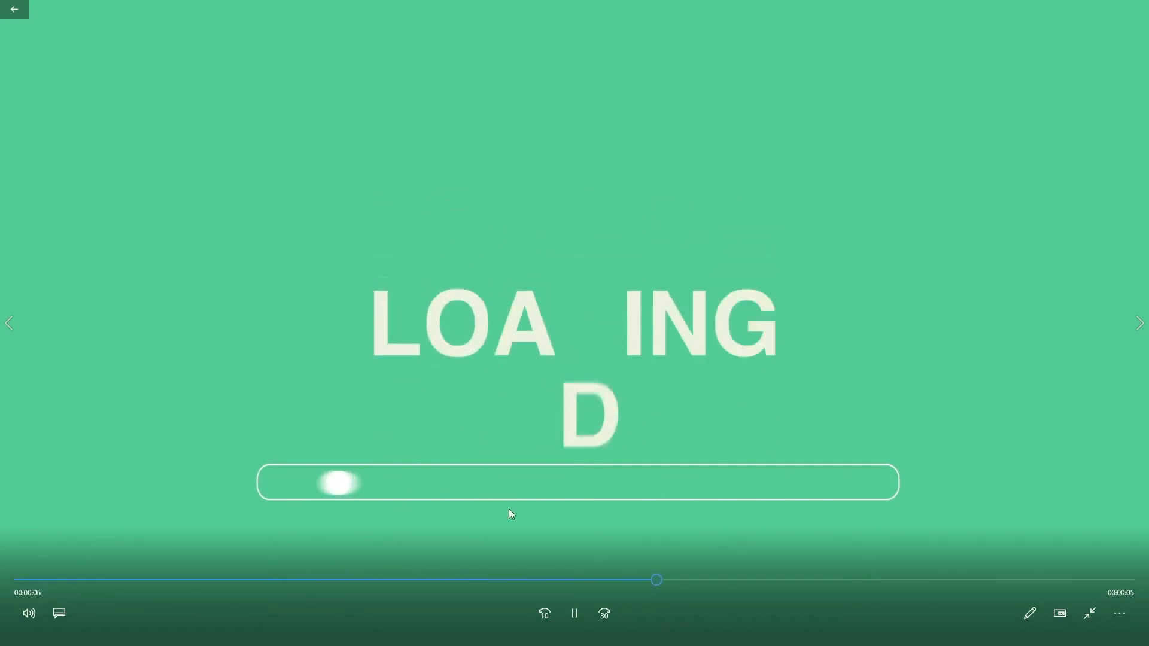
Pause the Loading bar reference video, exit full screen and close the video player.
click(577, 622)
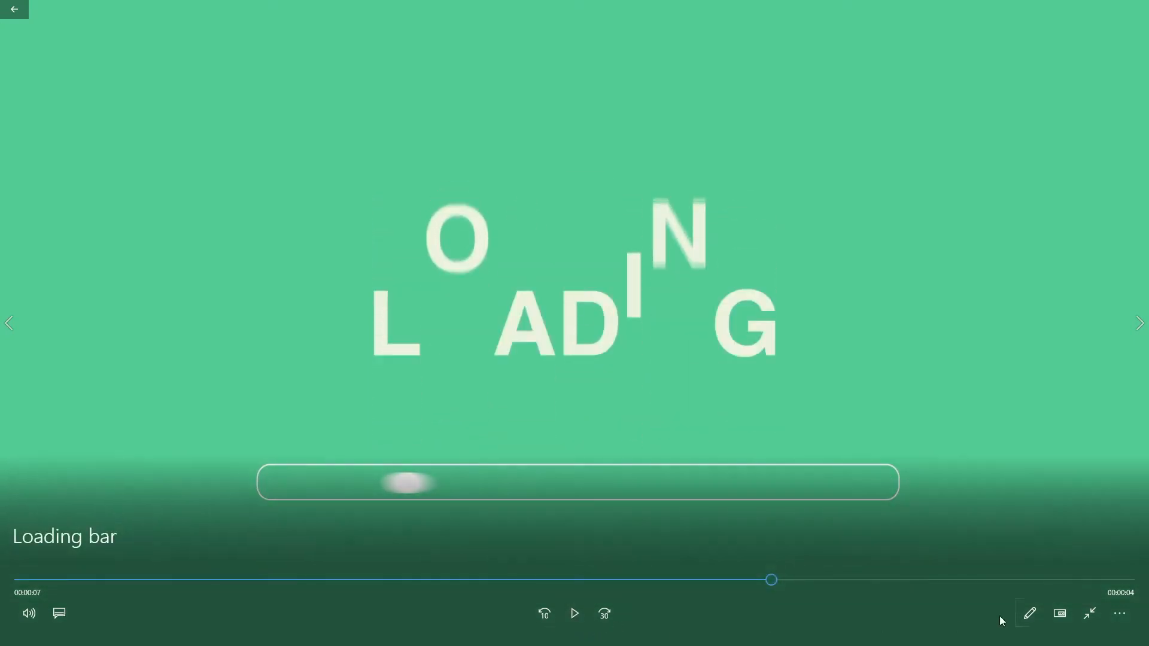
click(1085, 615)
click(1129, 8)
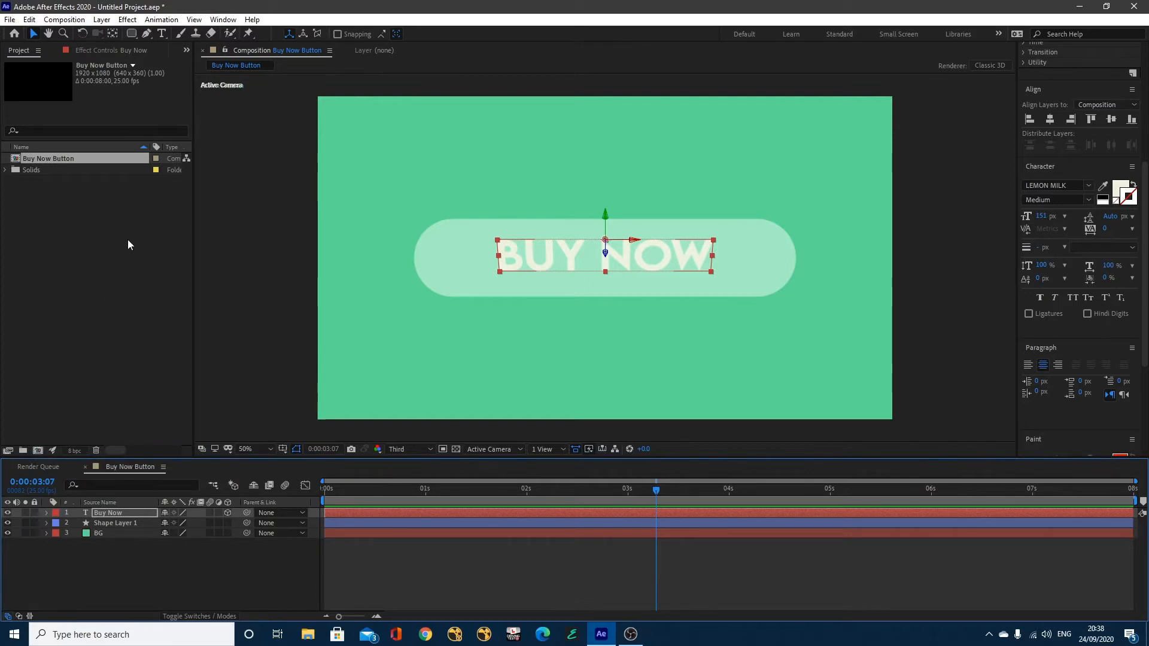
Create a composition named Loading Bar with the HDTV 1080 25 preset and a duration of 0:00:08:00.
click(78, 20)
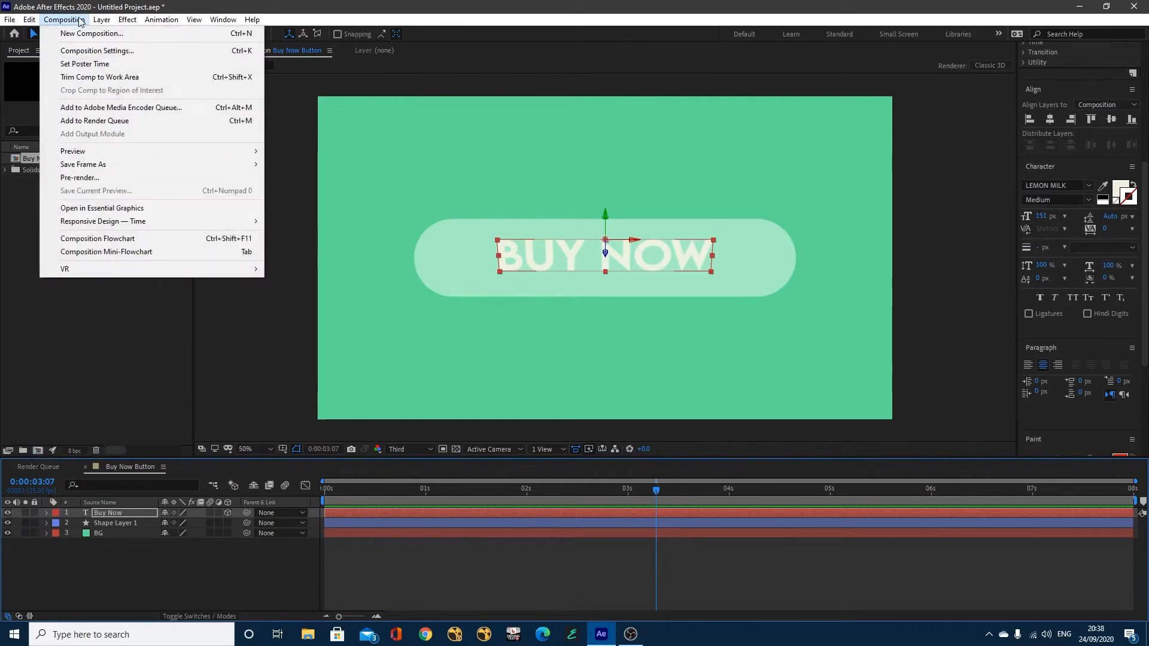
click(86, 380)
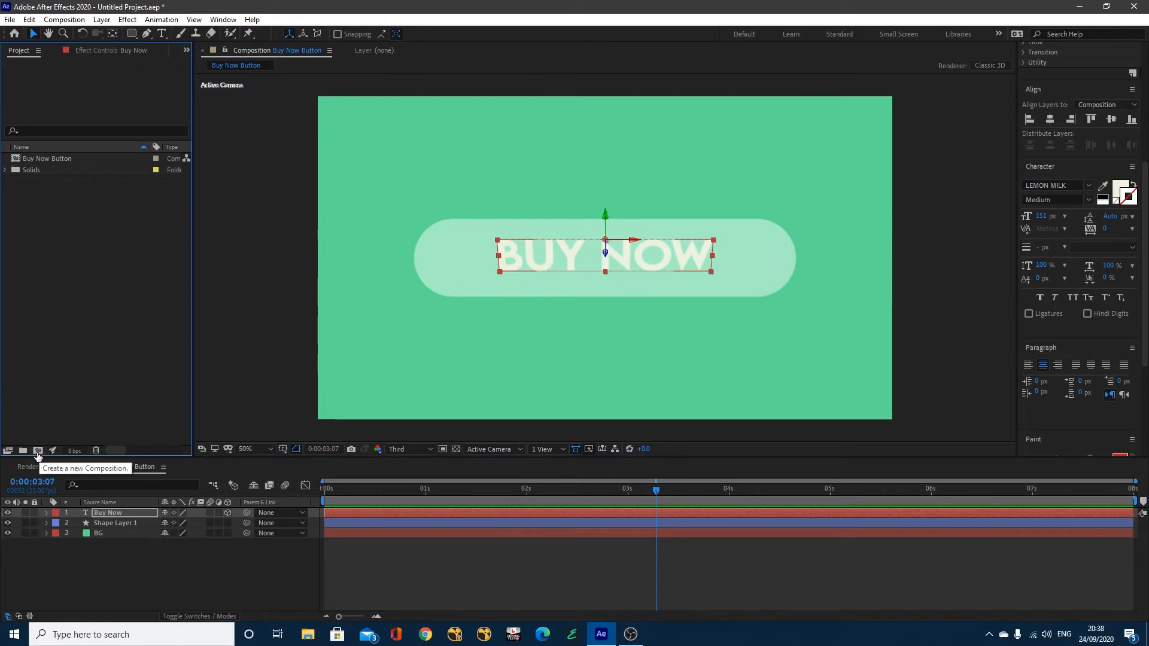
click(38, 453)
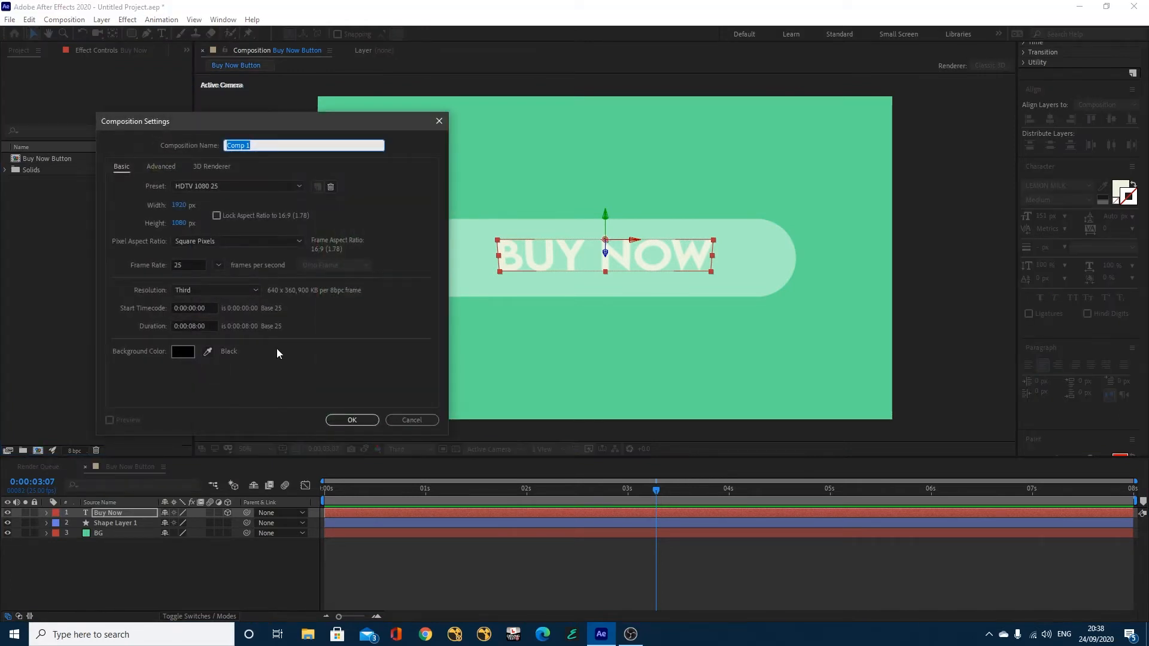
text(Loading Bar)
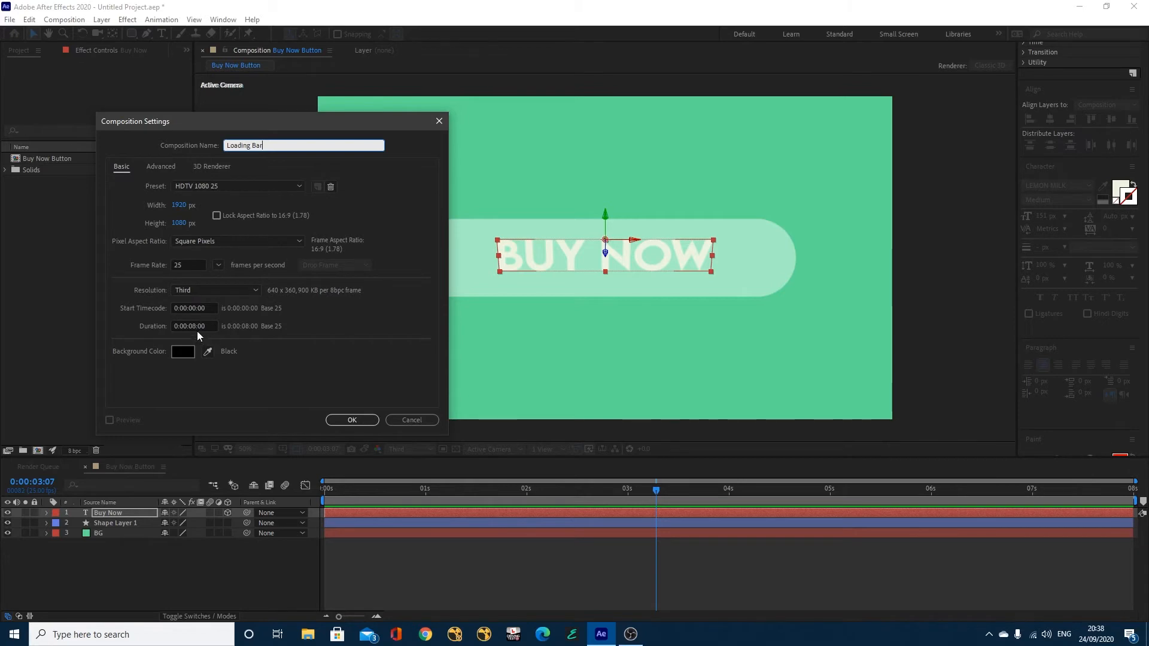
click(360, 422)
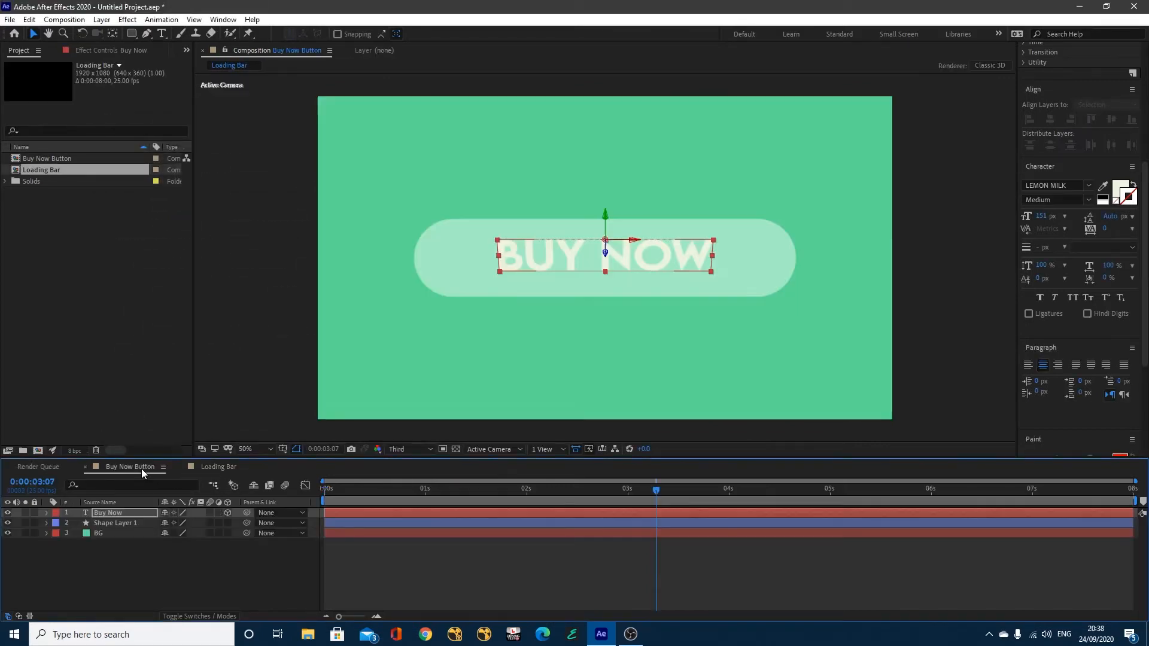
click(141, 468)
click(204, 471)
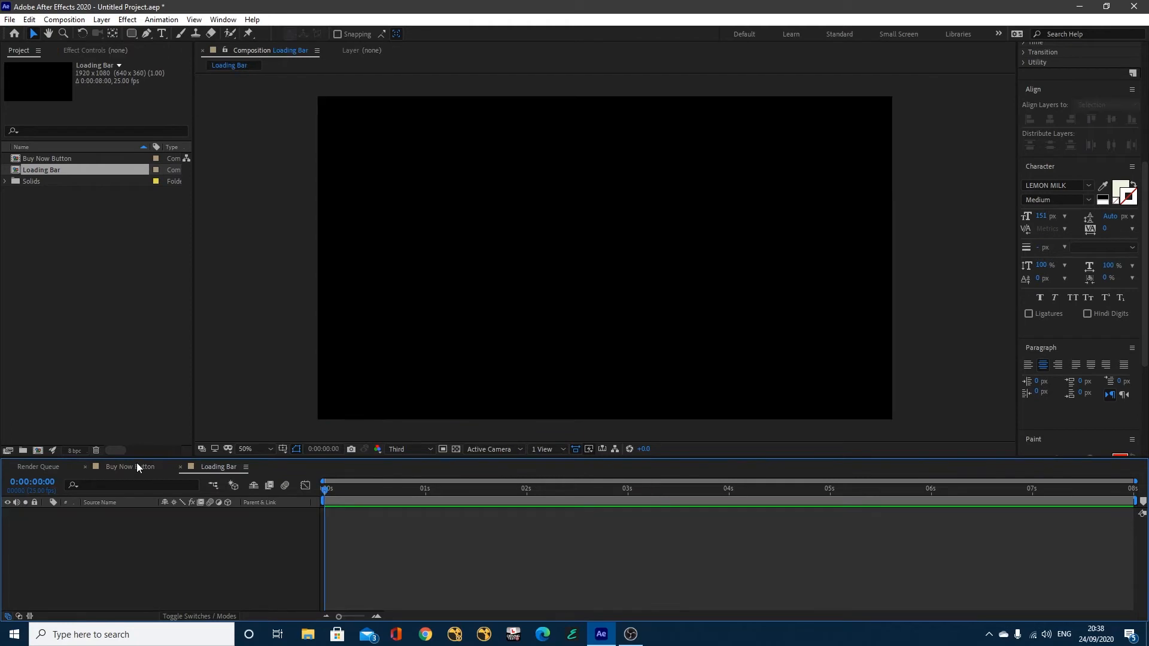
click(136, 466)
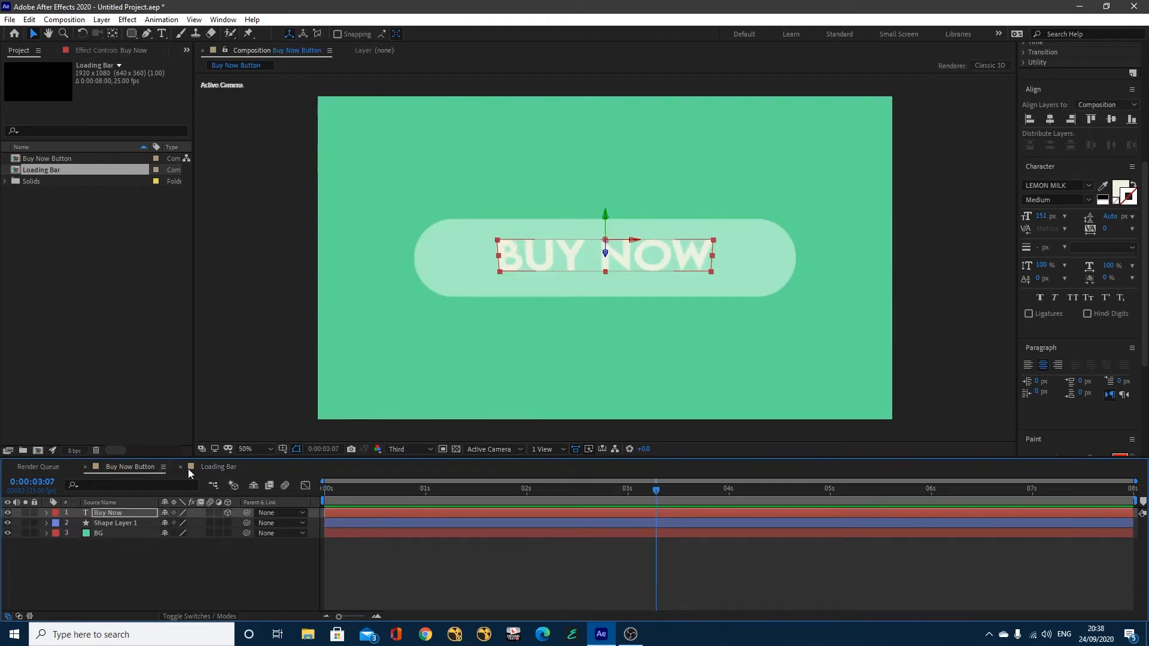
click(210, 470)
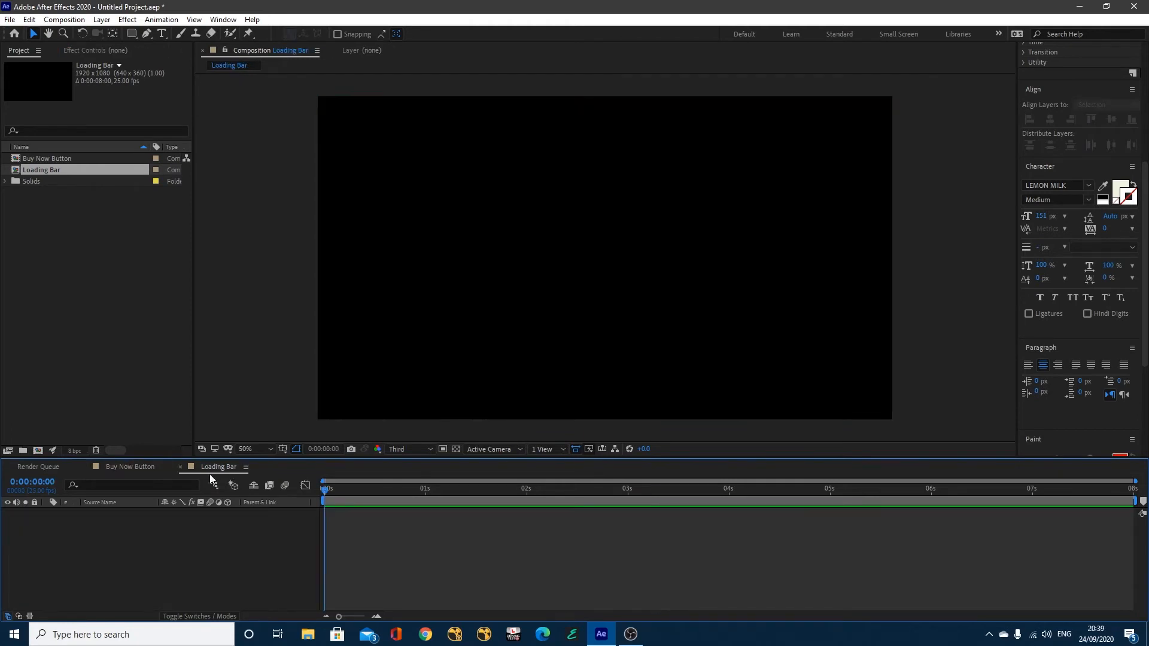
Copy the BG layer from the Buy Now Button composition into the Loading Bar composition and leave it deselected.
click(143, 467)
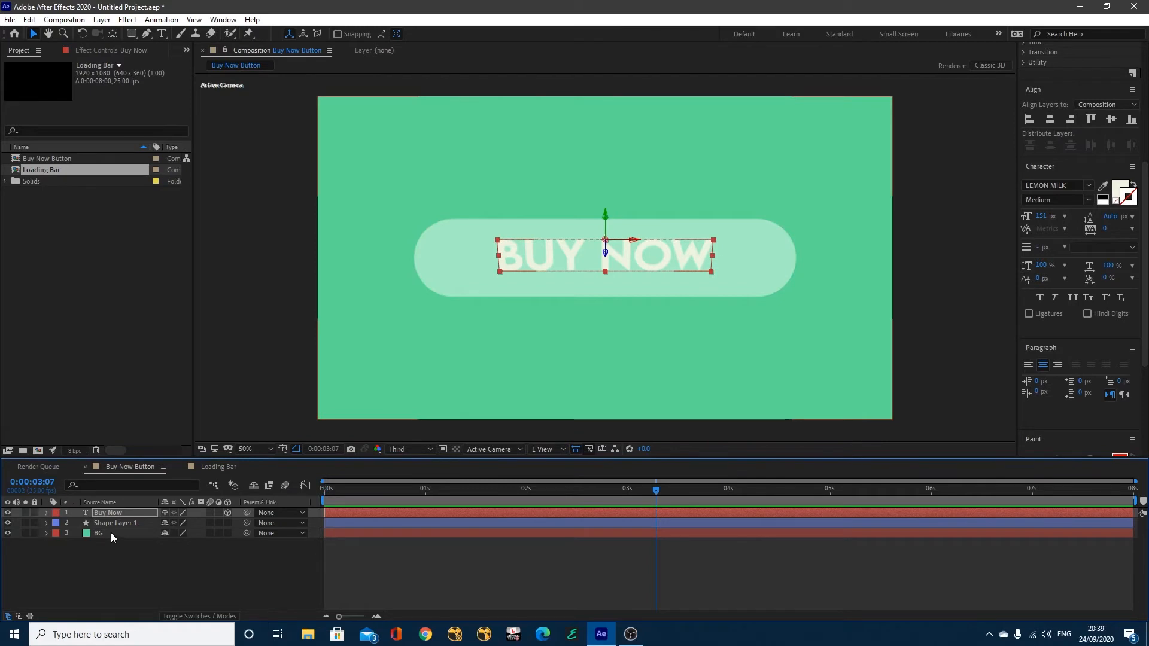
click(110, 532)
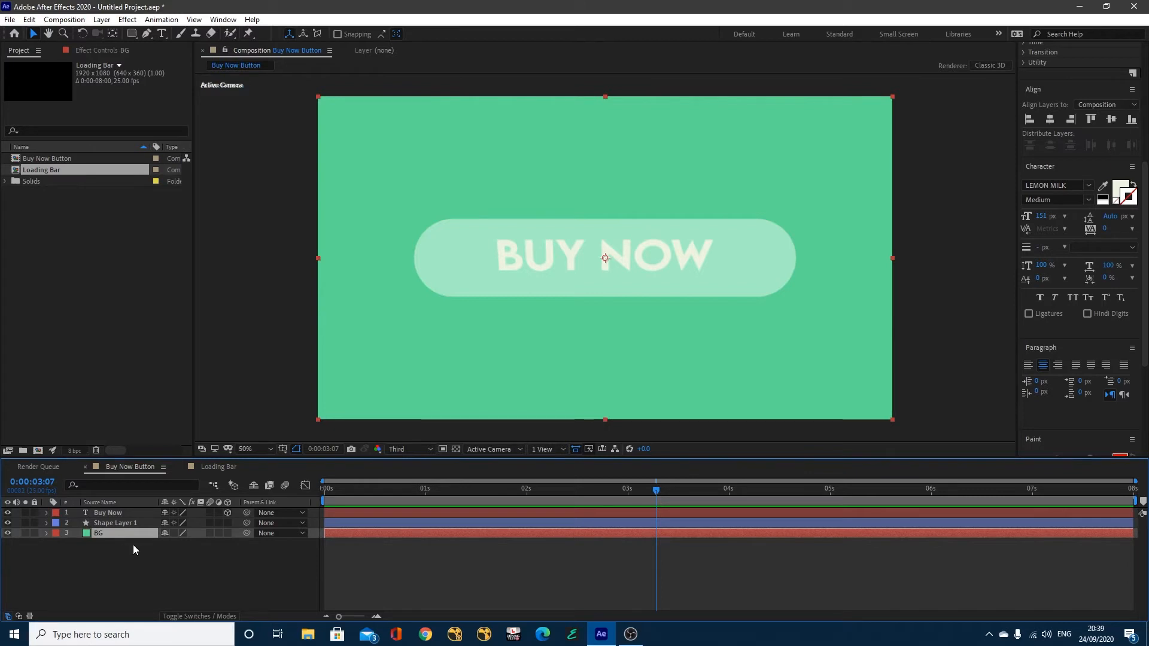
click(213, 468)
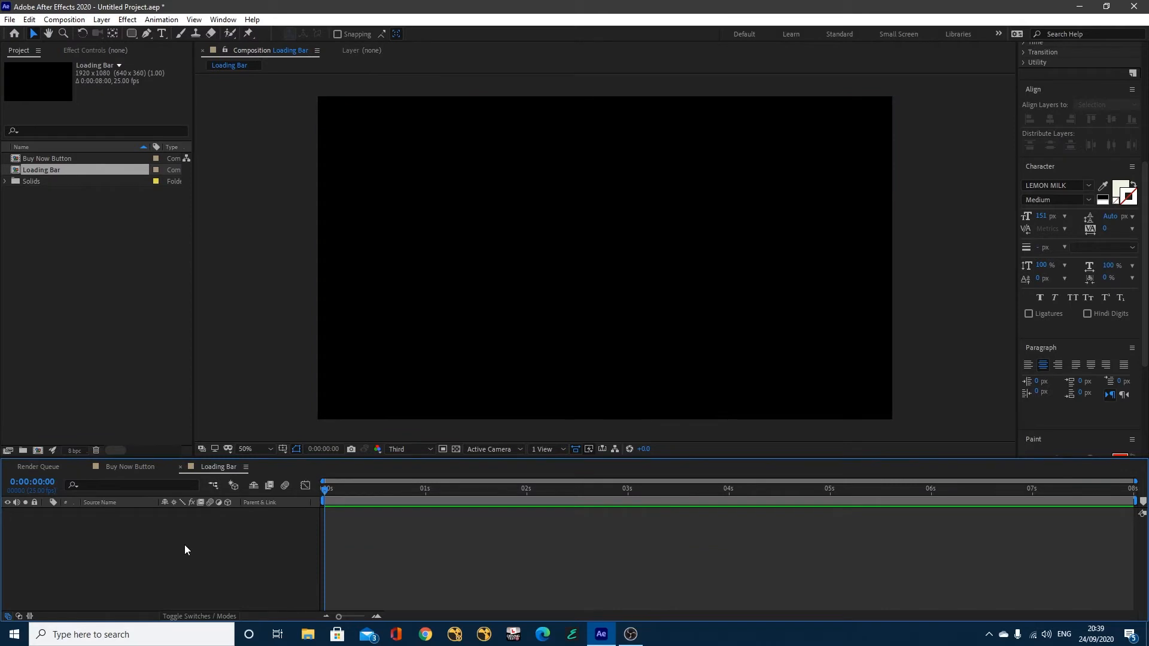
key(ctrl+v)
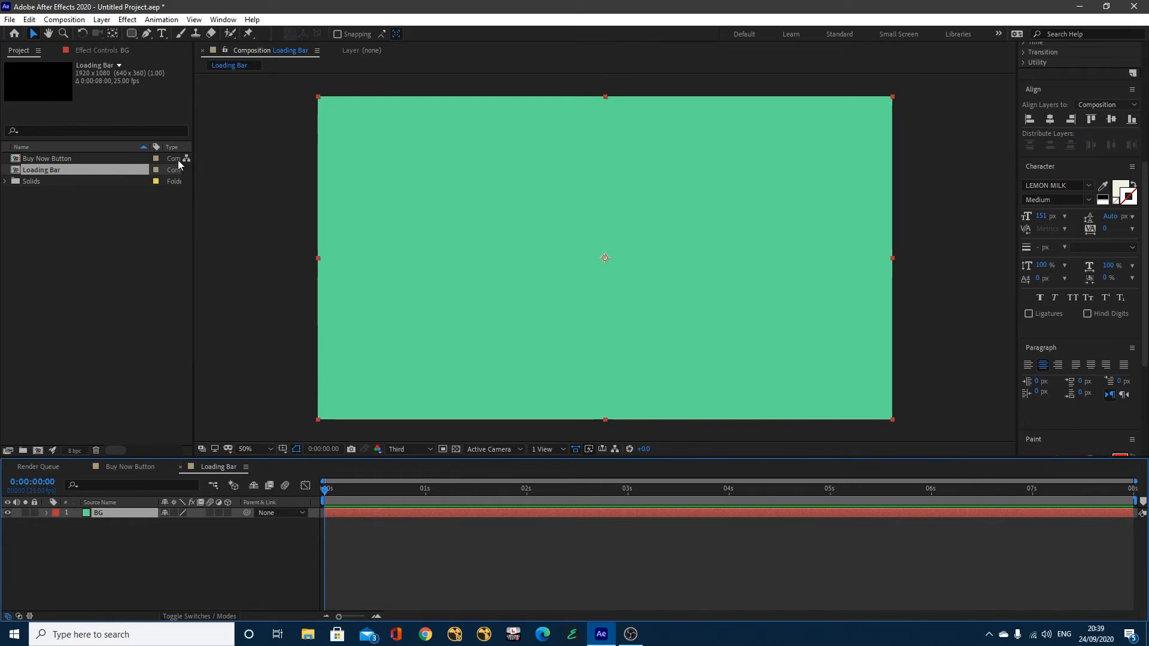
click(107, 538)
click(105, 513)
click(94, 538)
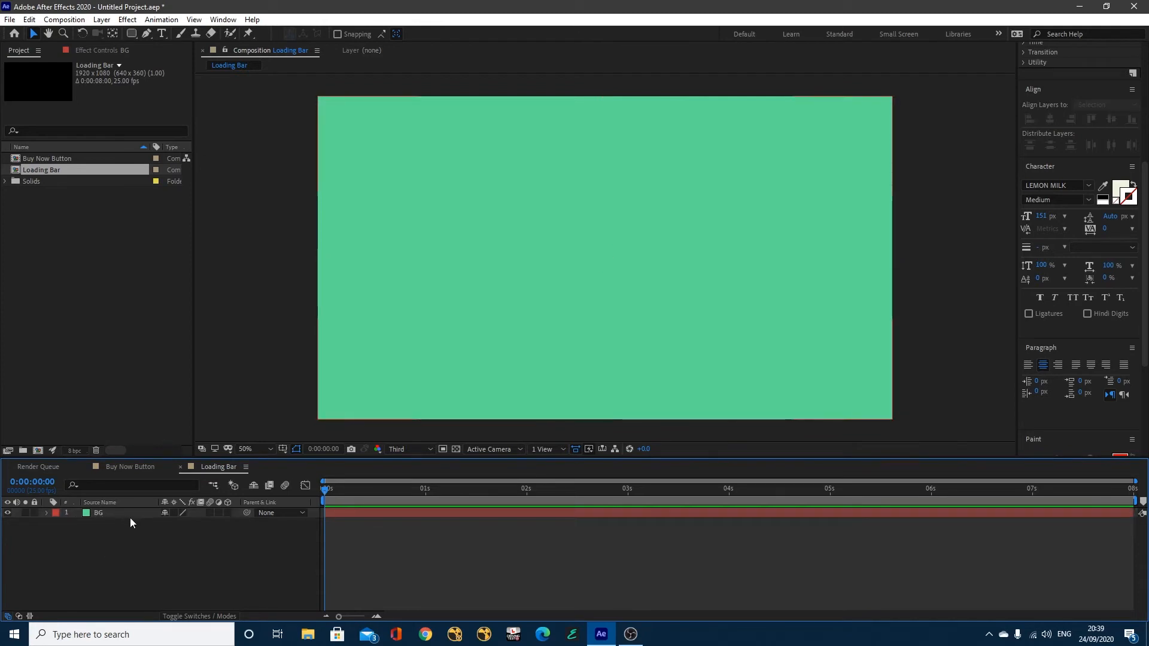
Draw a small white circle with the Ellipse tool in the lower-left part of the green background, centred at about 348, 646.
click(132, 34)
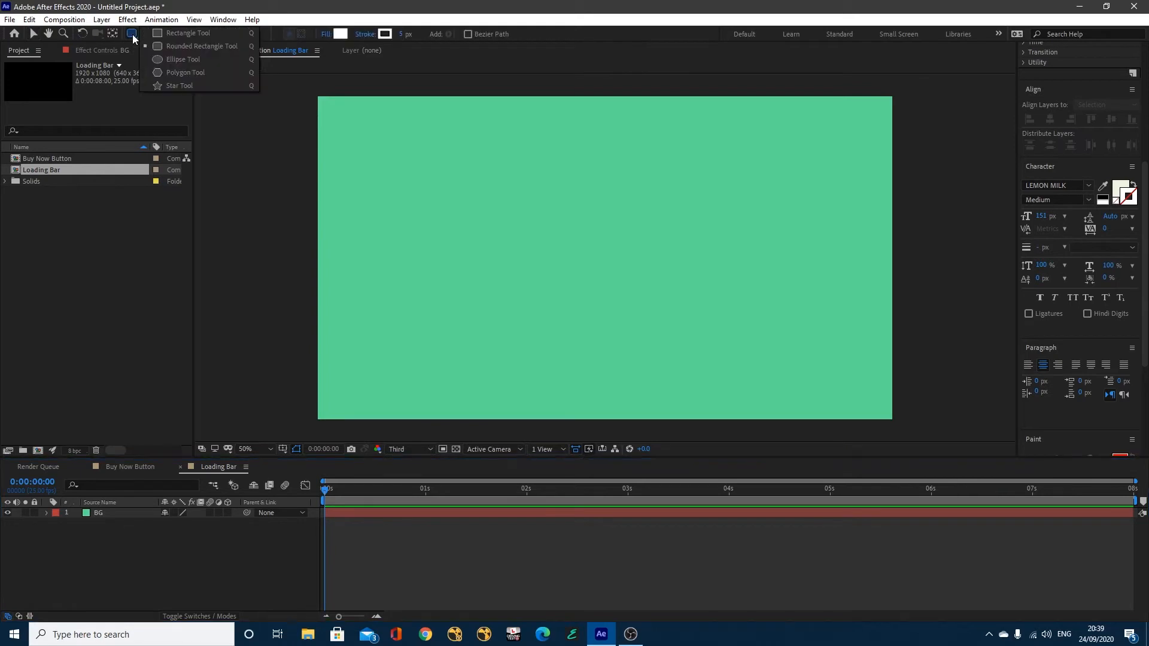
click(167, 59)
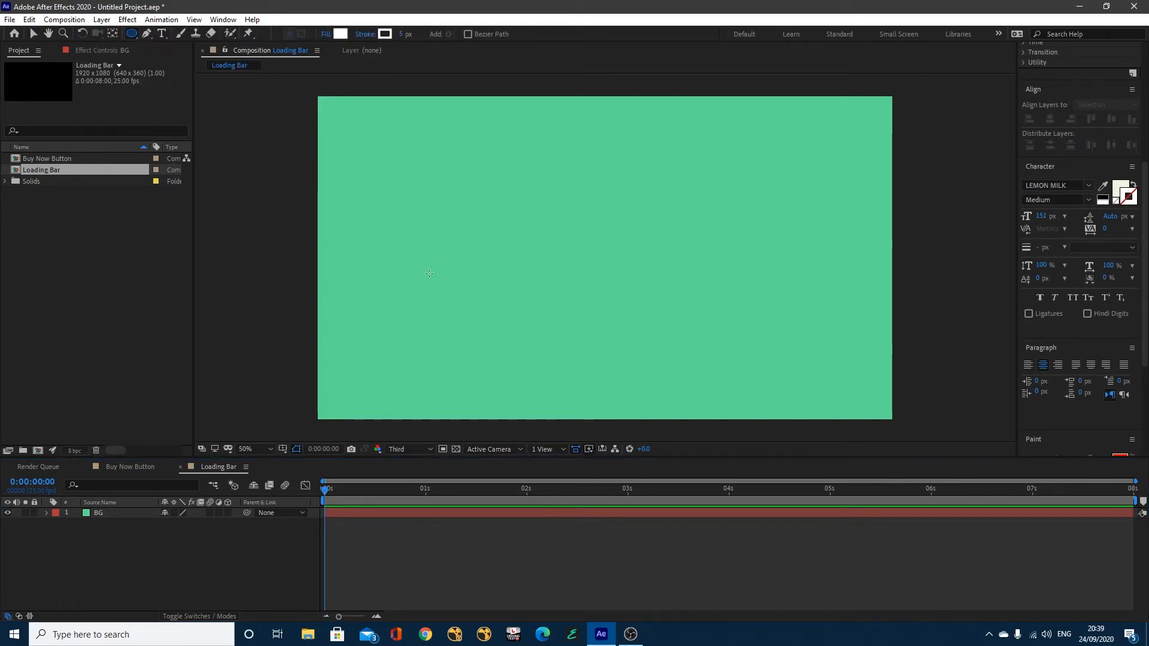
mouse_move(410, 277)
mouse_down()
mouse_move(471, 330)
mouse_move(449, 316)
mouse_move(451, 303)
mouse_move(469, 341)
mouse_move(427, 360)
mouse_move(514, 315)
mouse_move(491, 342)
mouse_move(450, 345)
mouse_move(422, 300)
mouse_up()
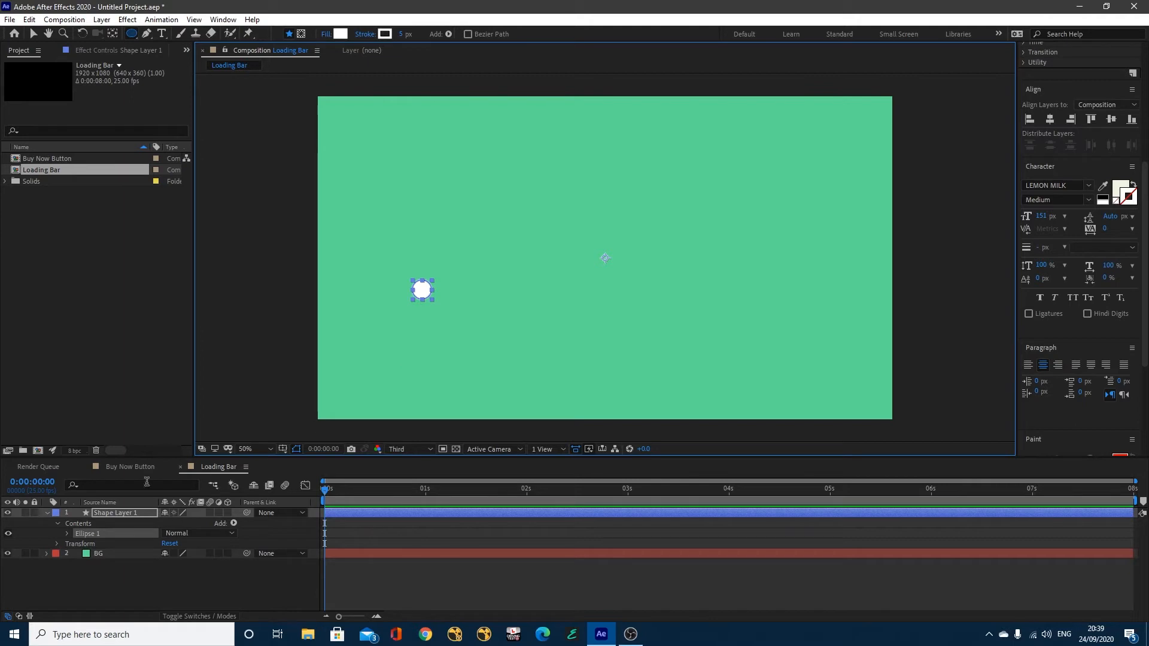
Move the circle layer's anchor point from the composition centre to the centre of the circle.
click(112, 34)
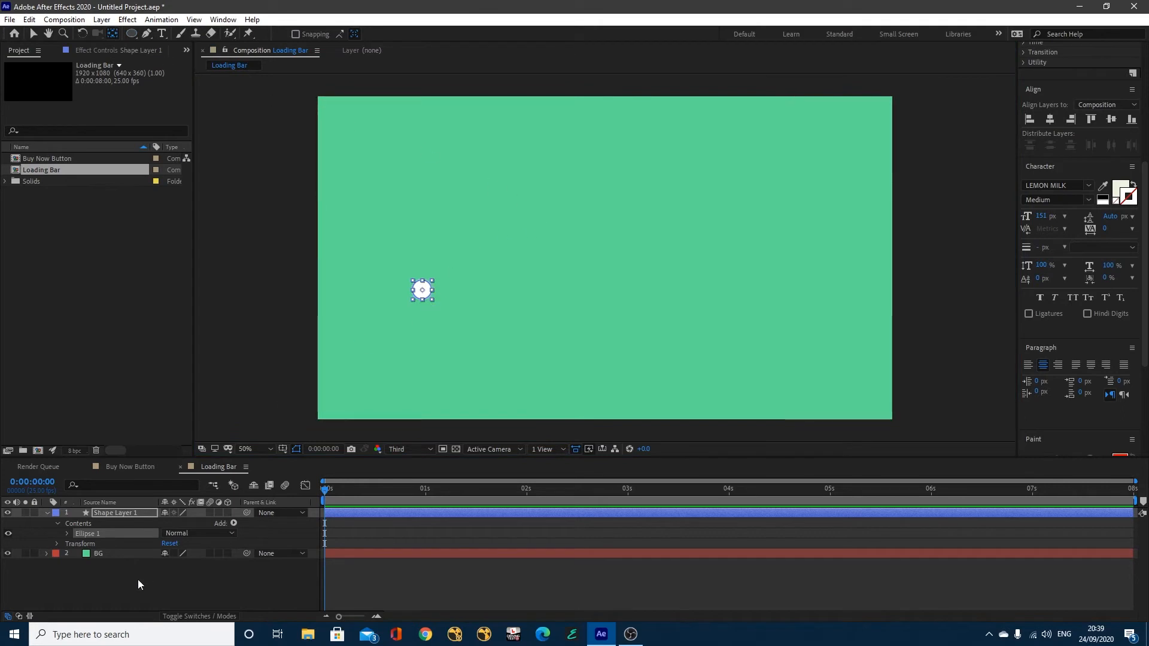
click(110, 512)
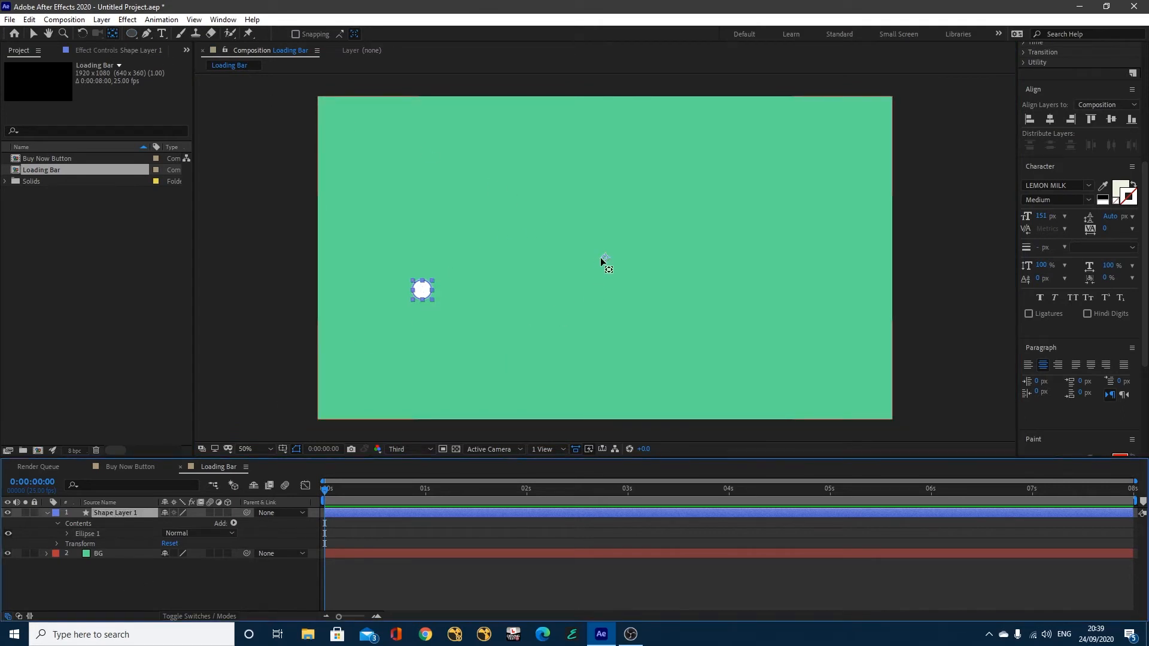
drag(608, 257, 586, 265)
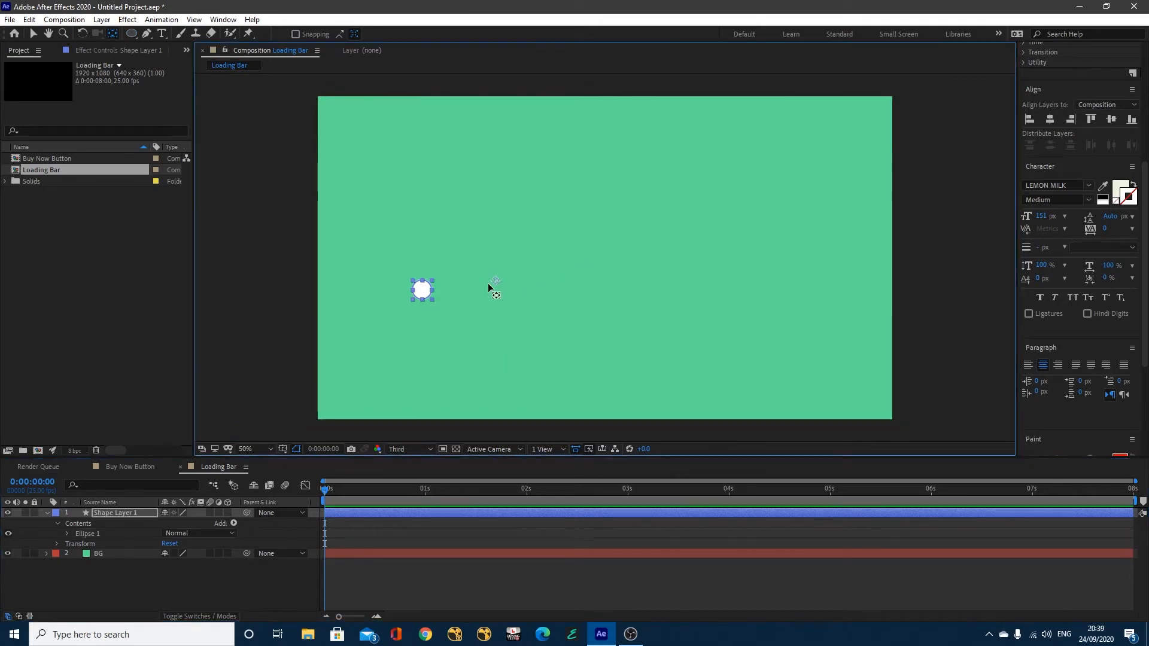
drag(488, 284, 436, 292)
drag(420, 289, 426, 290)
Show the circle layer's Position and Scale together and add a keyframe for each at 0:00:00:00.
key(p)
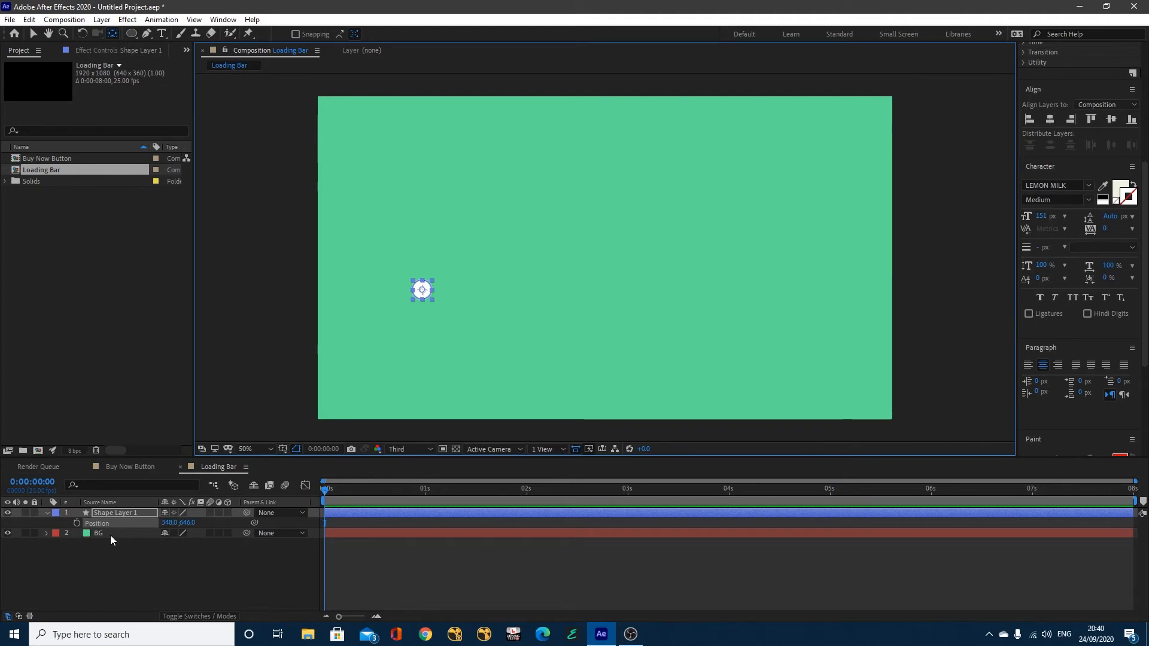
key(shift+s)
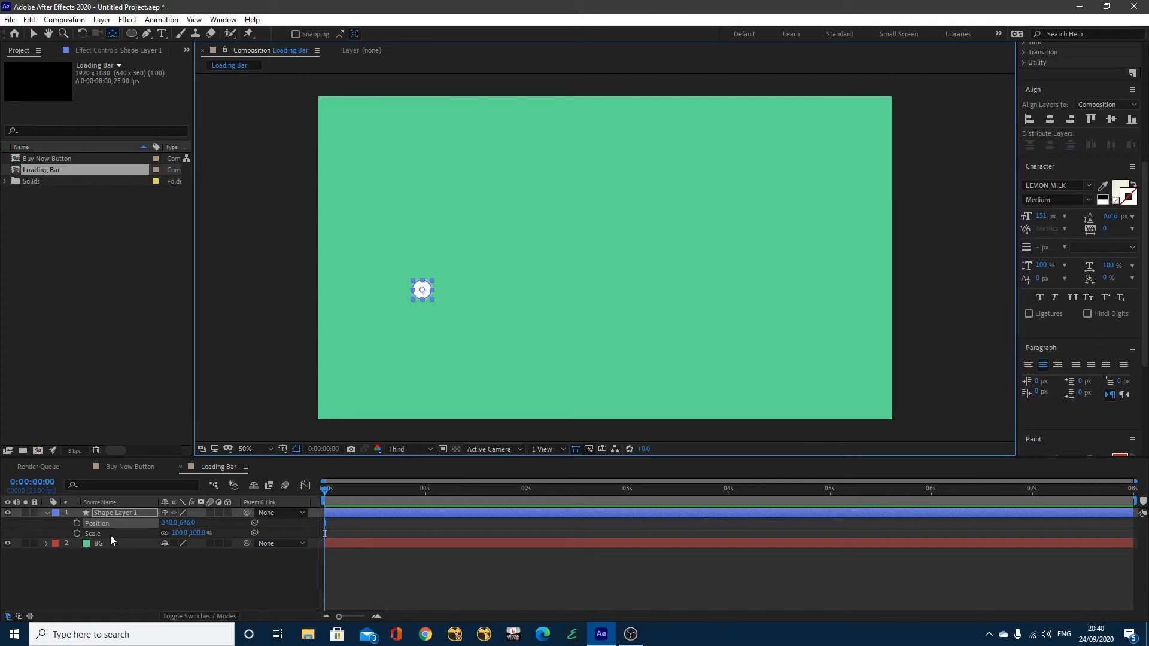
click(76, 523)
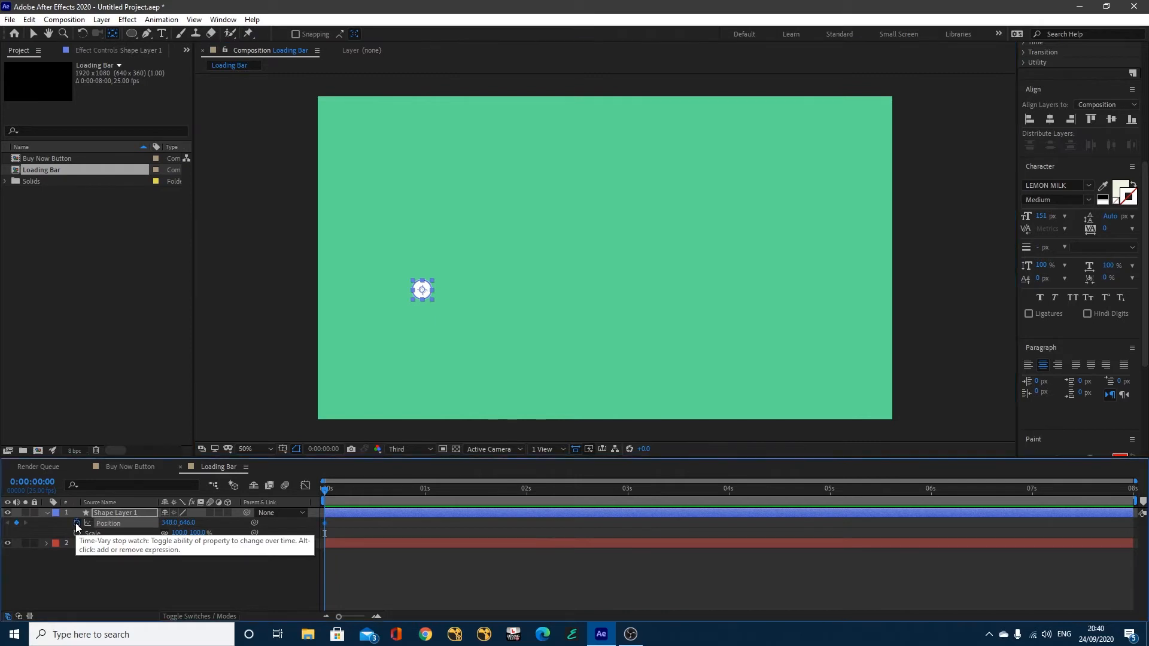
click(77, 533)
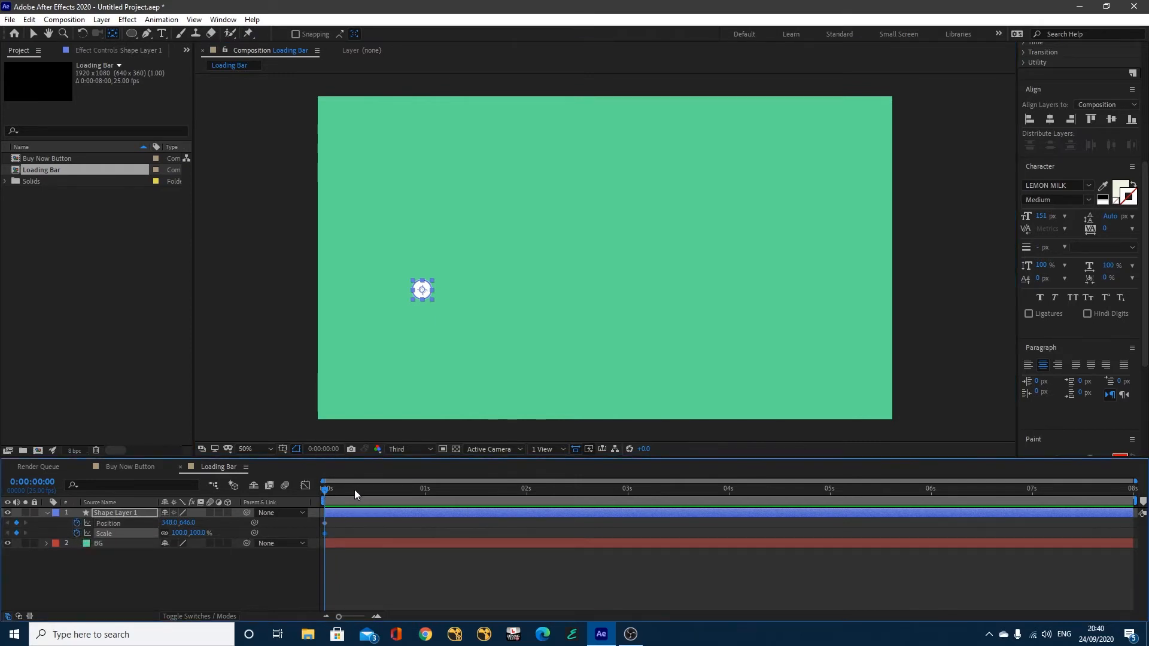
At 0:00:00:20, set the circle layer's X position to 1559 to animate it straight across the green background.
drag(354, 490, 404, 497)
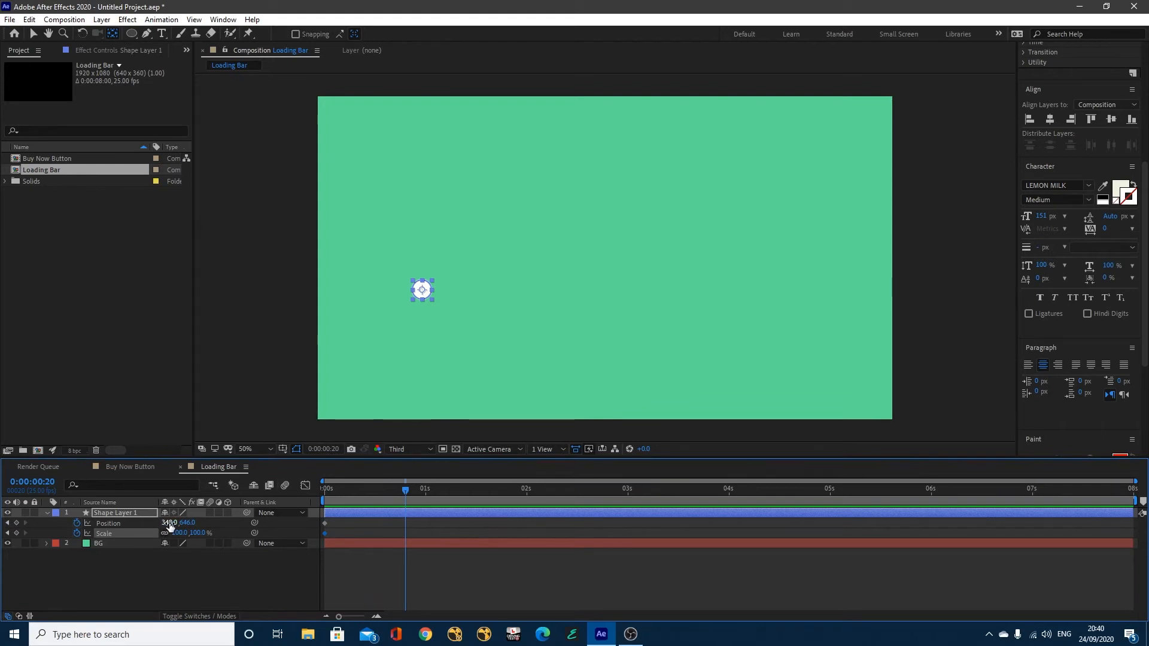
drag(165, 525, 890, 524)
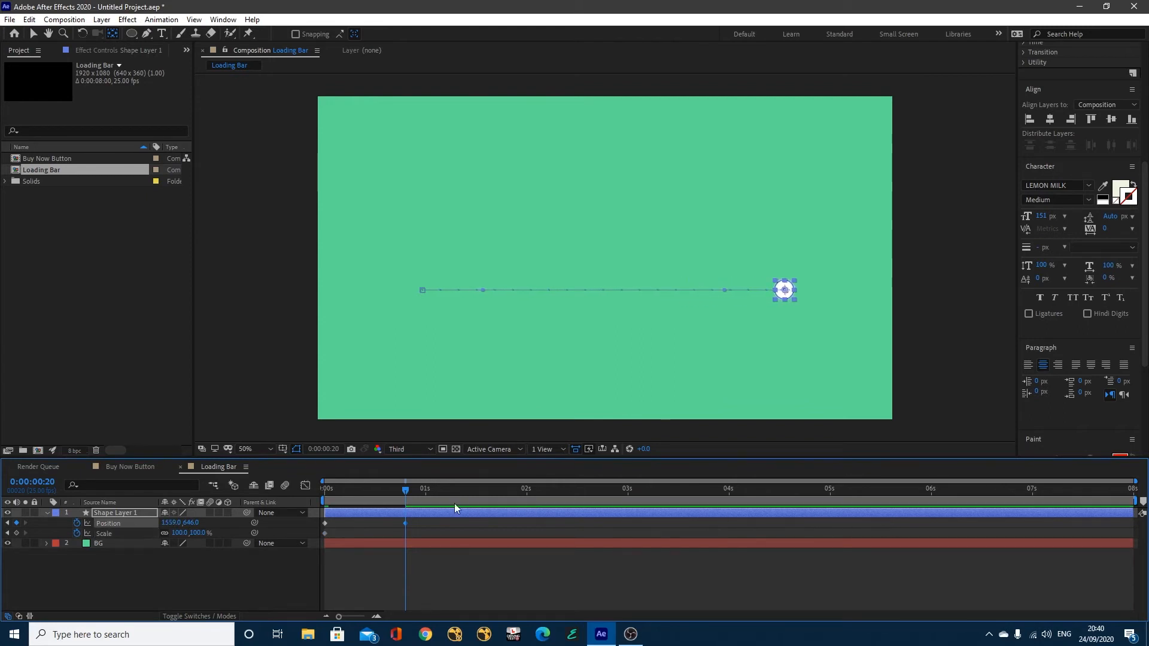
drag(395, 488, 311, 501)
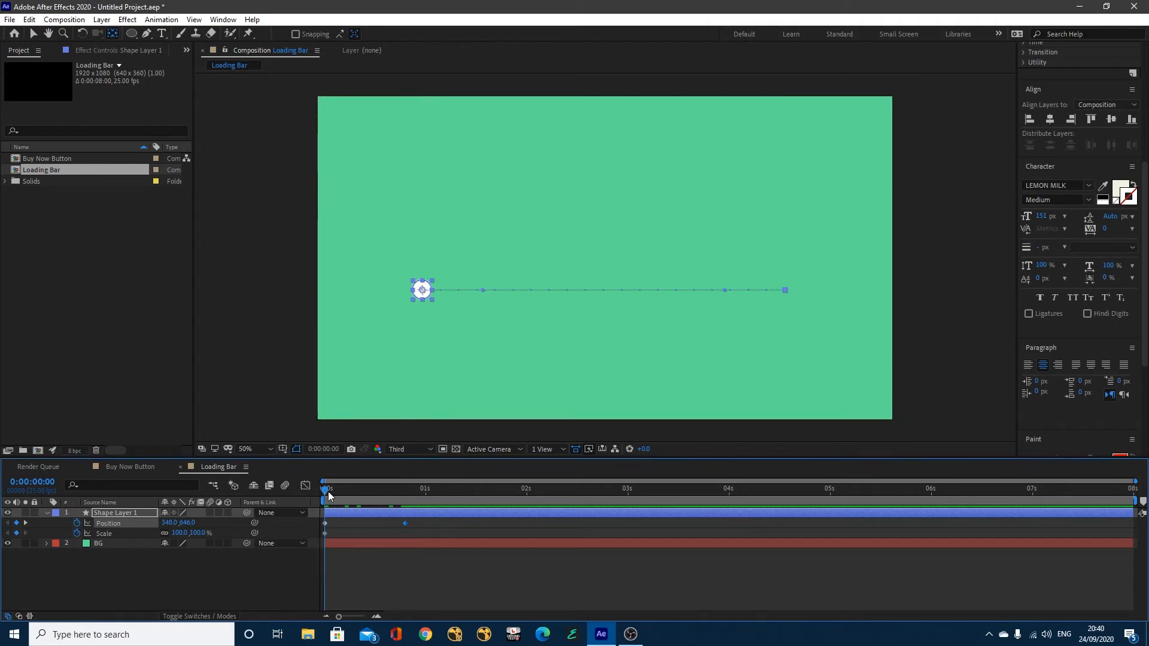
Keyframe the circle's Scale at 100% at 0:00:00:20, and set the current time to 0:00:00:10.
drag(325, 492, 407, 498)
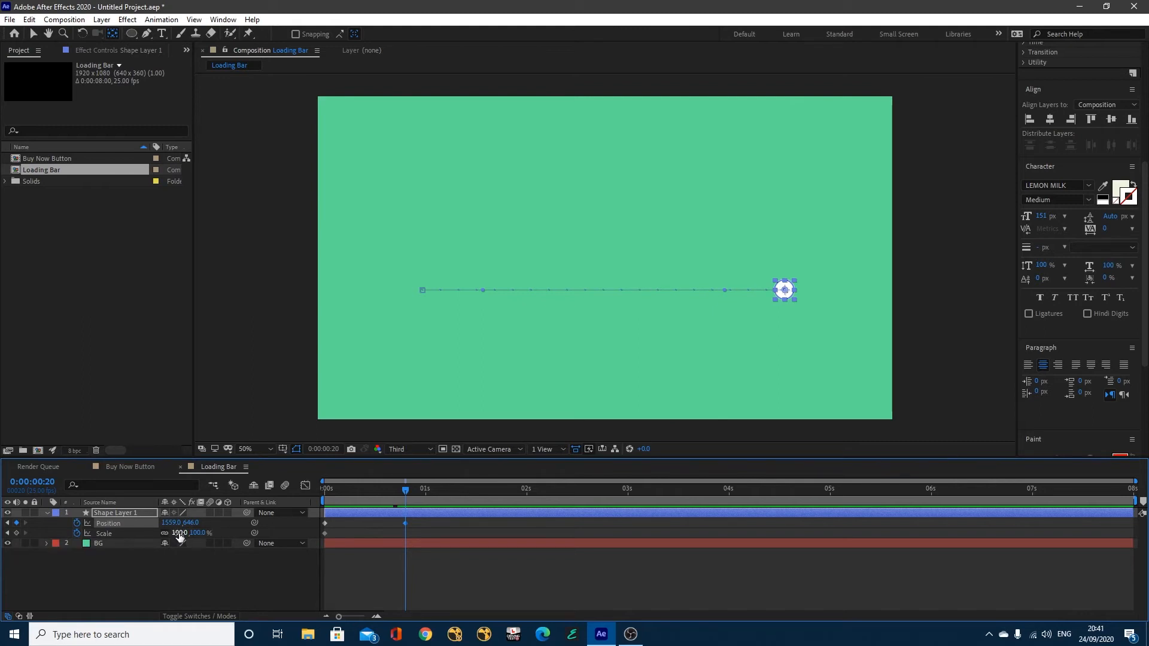
drag(179, 534, 155, 535)
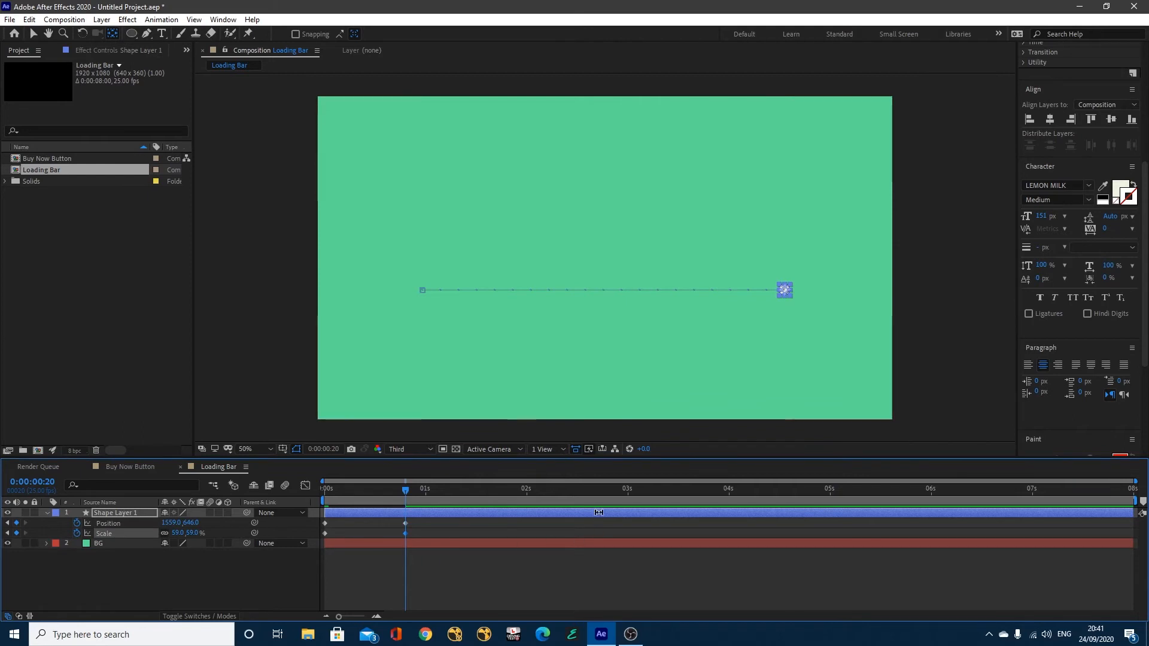
key(ctrl+z)
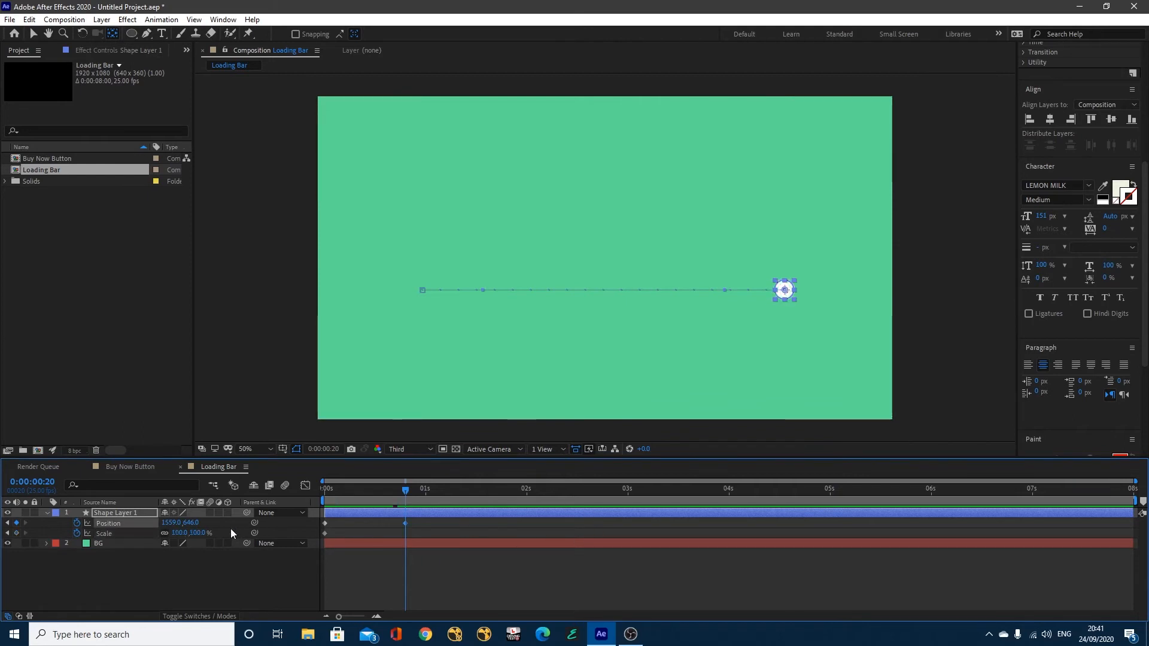
click(16, 533)
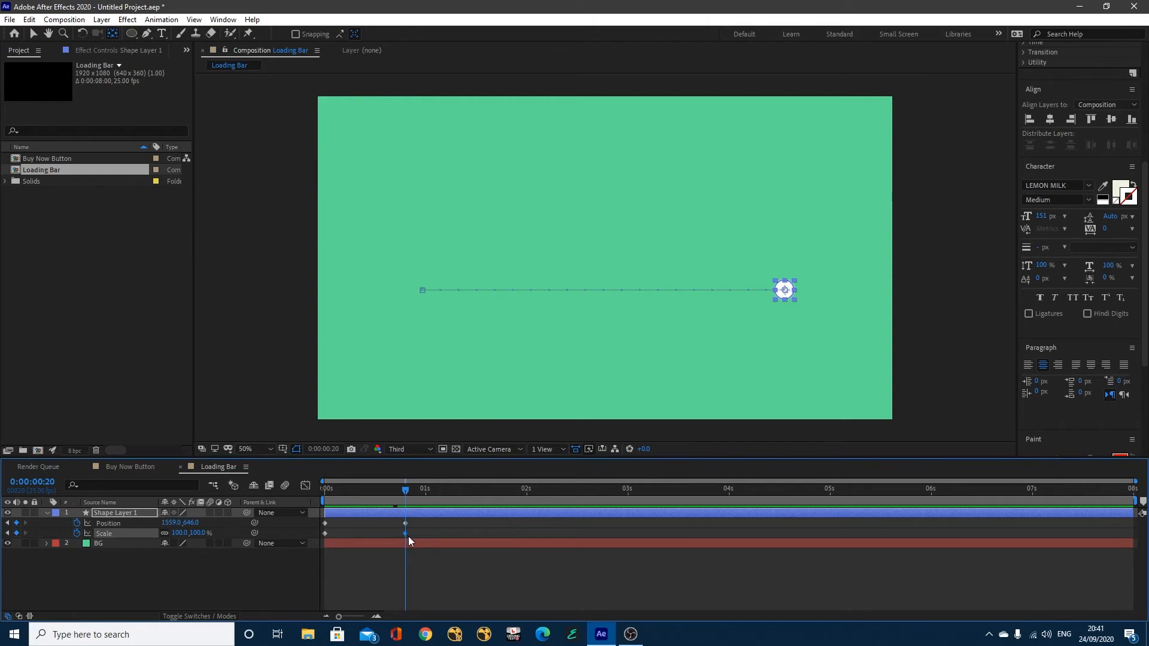
drag(405, 491, 304, 504)
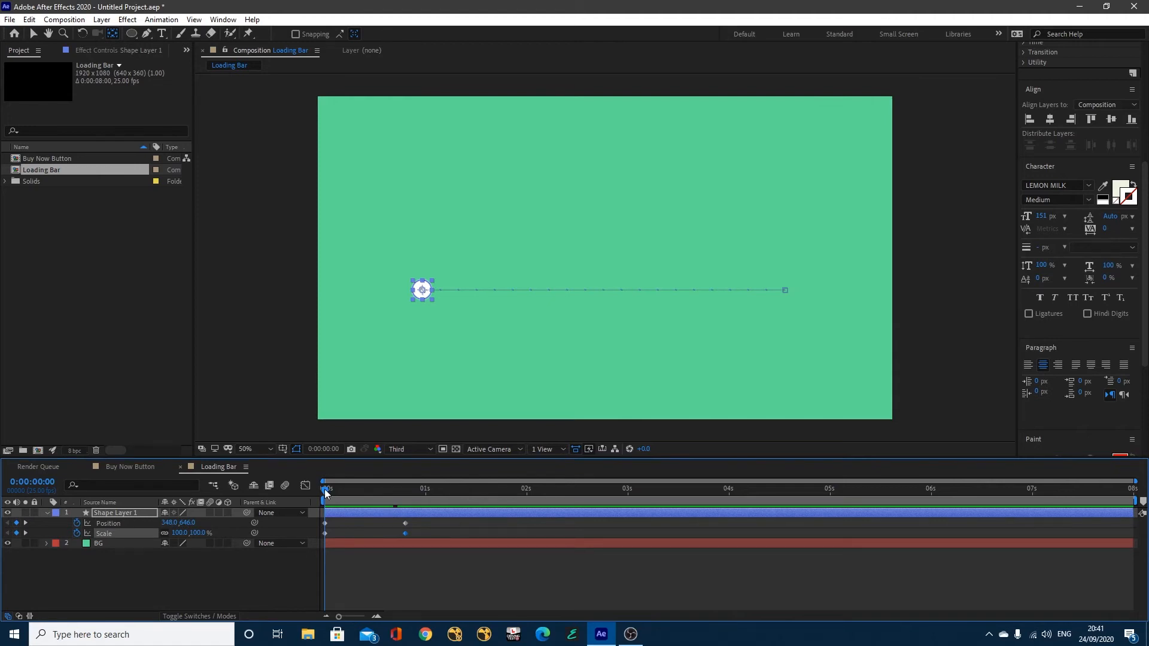
drag(326, 492, 366, 497)
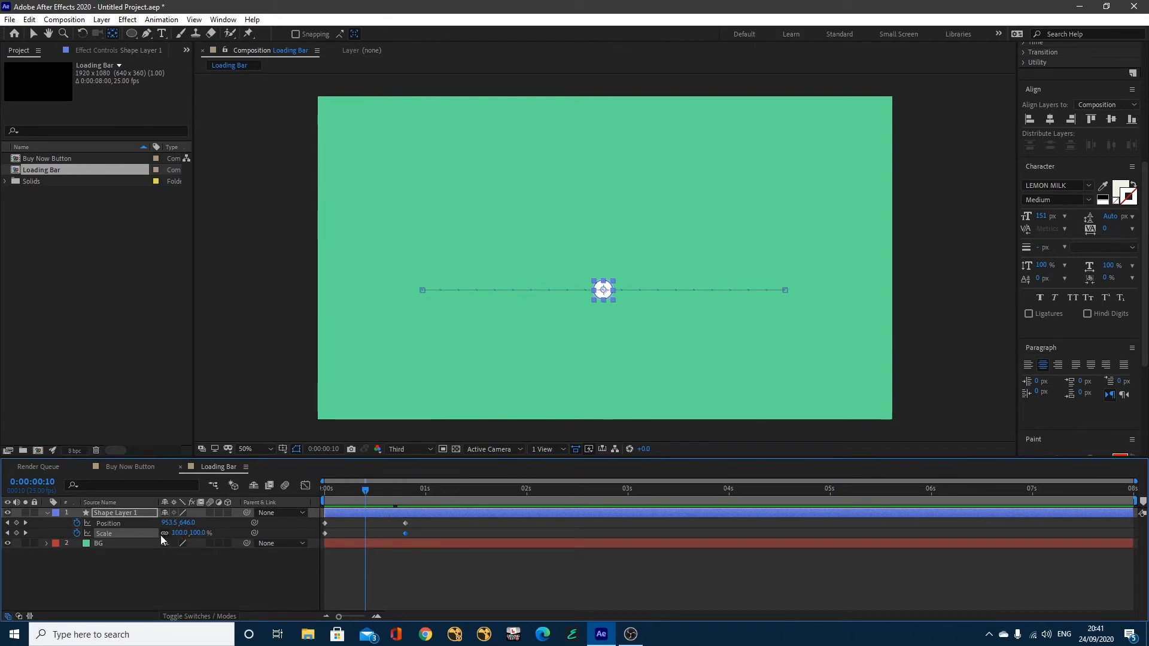
drag(178, 533, 281, 533)
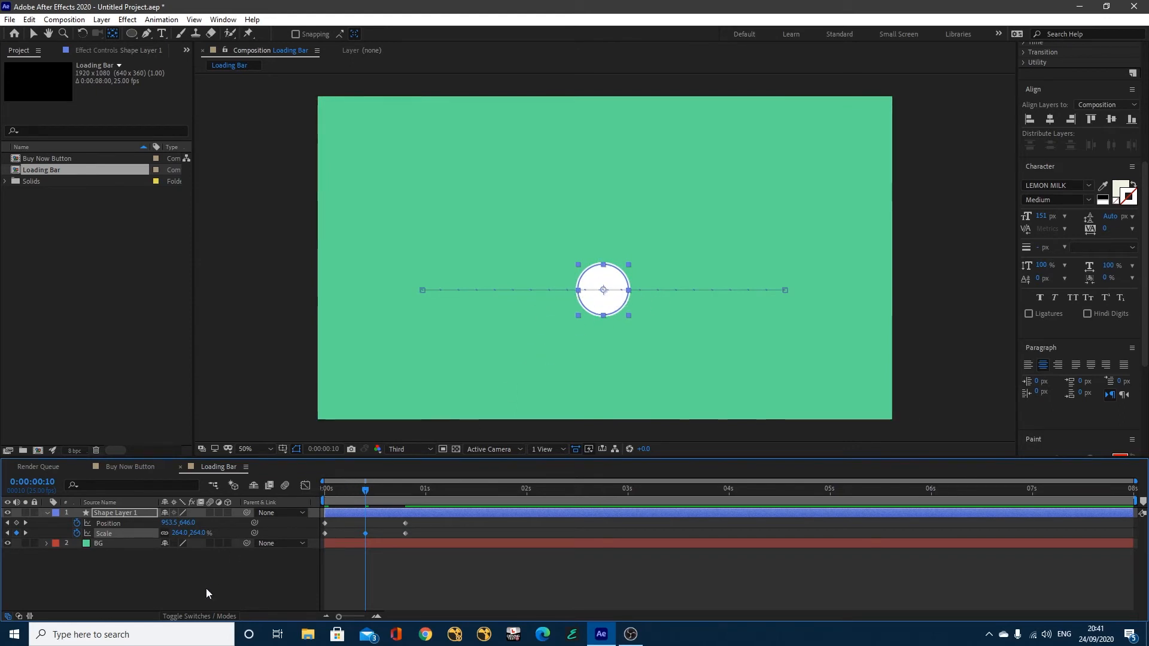
key(ctrl+z)
key(ctrl+z)
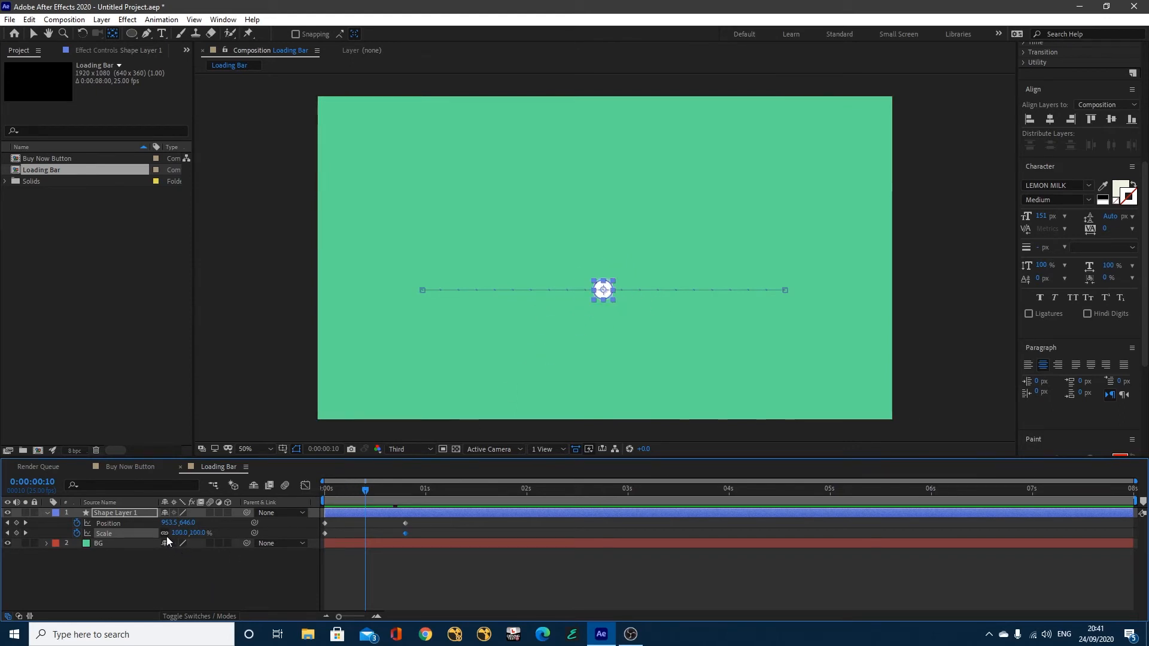
Unlink the circle's Scale proportions, set Scale to 200% by 50% at 0:00:00:10, and deselect the layer.
click(165, 533)
drag(177, 534, 197, 536)
click(180, 533)
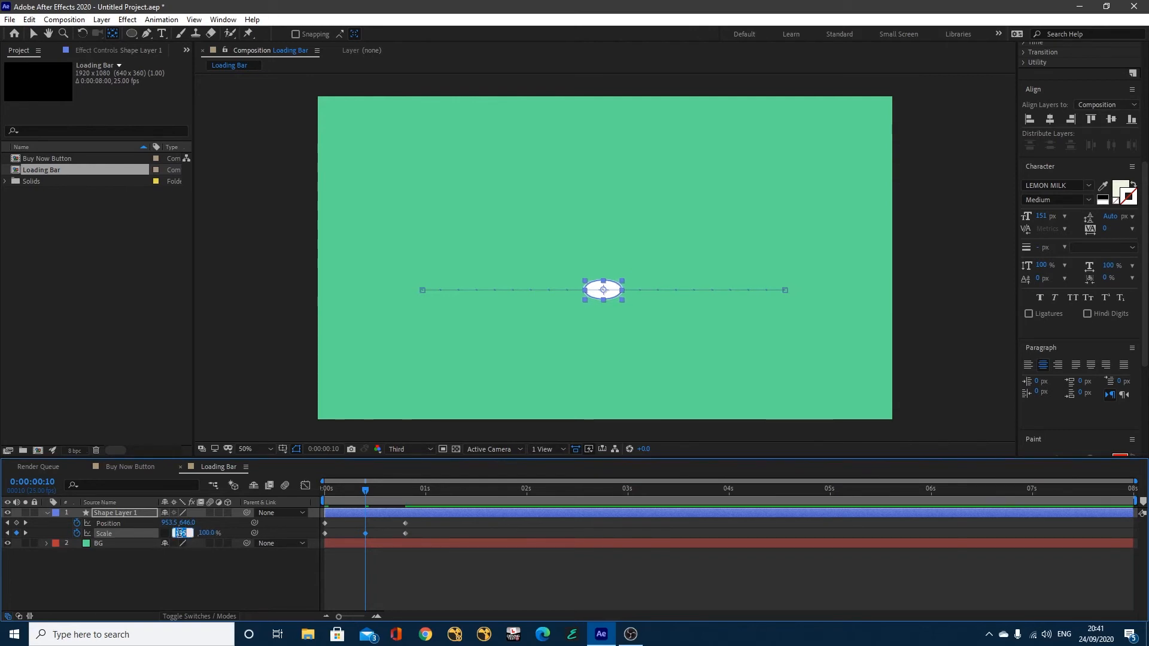
key(Return)
click(198, 533)
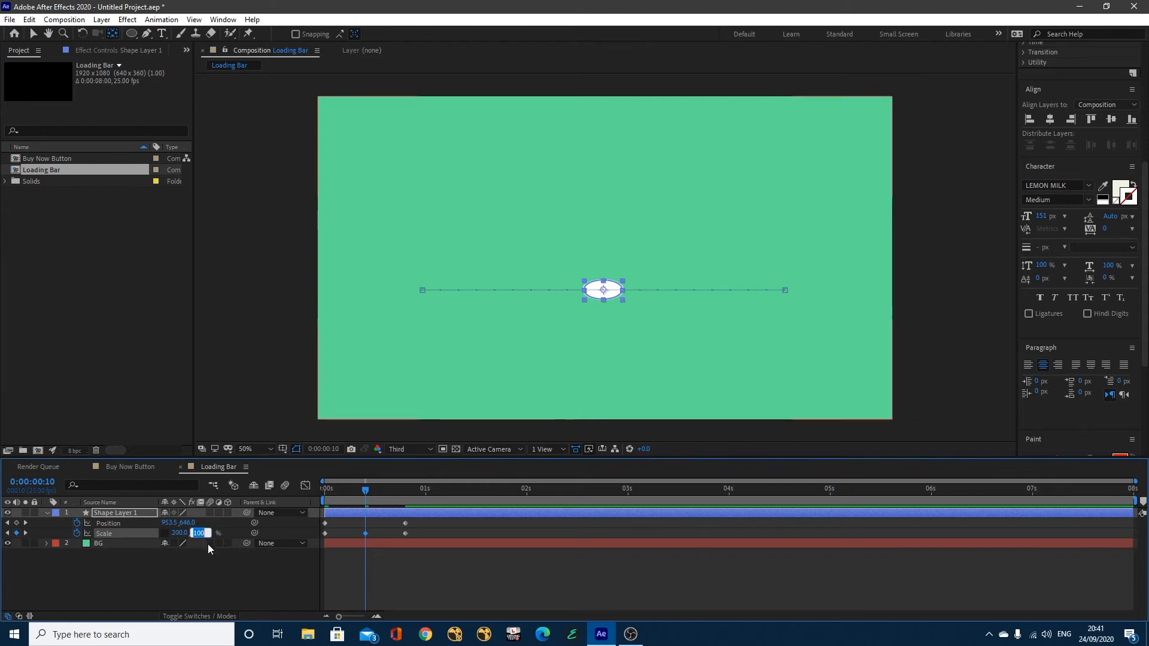
text(50)
key(Return)
click(221, 576)
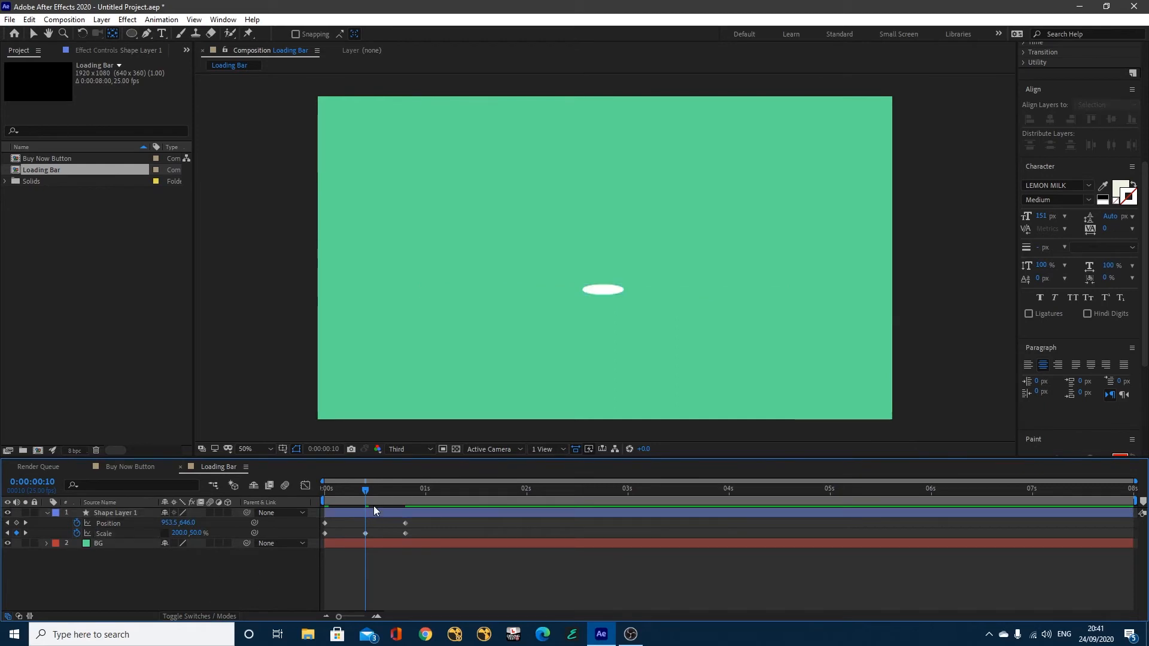
Preview the circle's stretch and travel from the start of the Loading Bar composition.
mouse_move(365, 491)
mouse_down()
mouse_move(320, 498)
mouse_move(365, 494)
mouse_up()
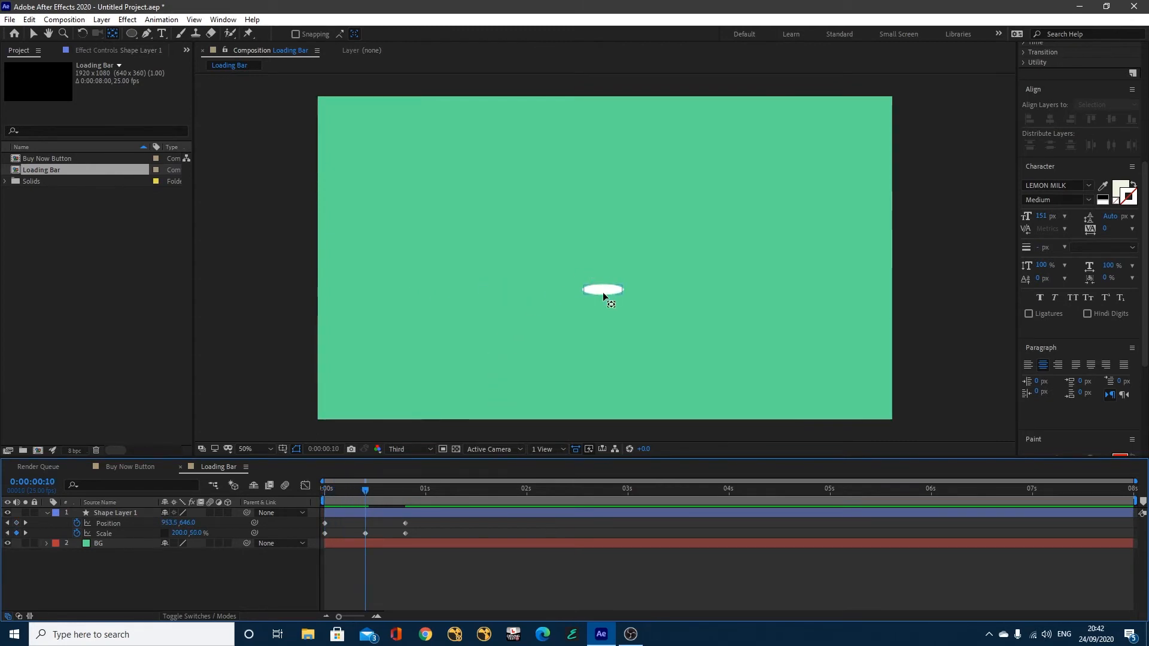
drag(360, 491, 288, 490)
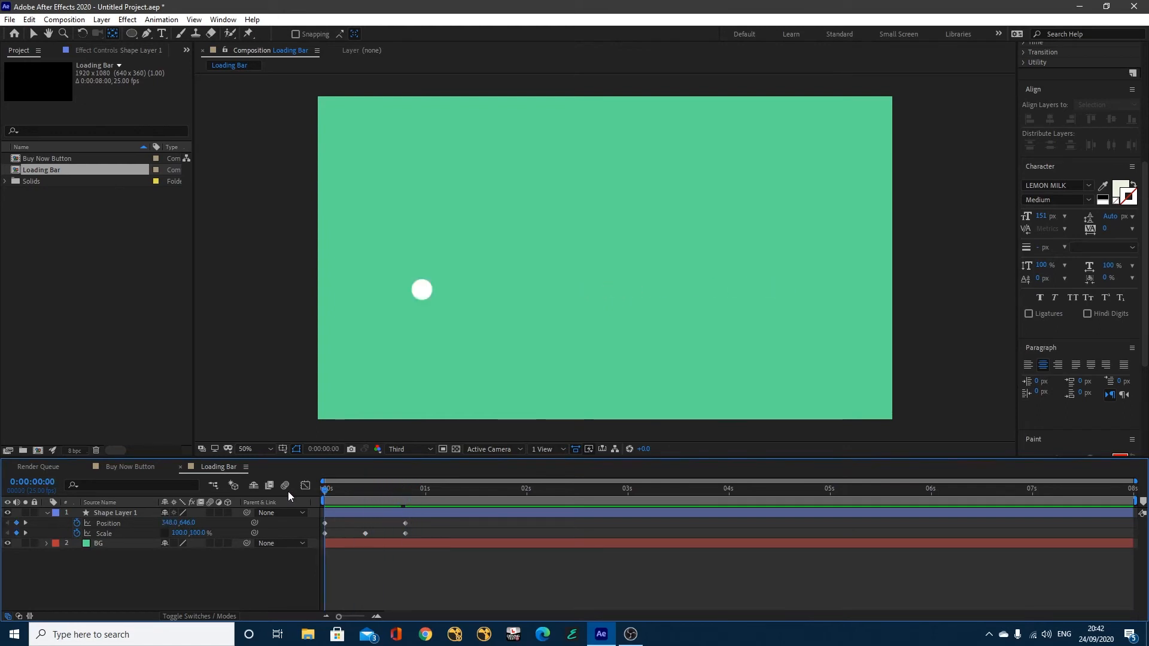
key(space)
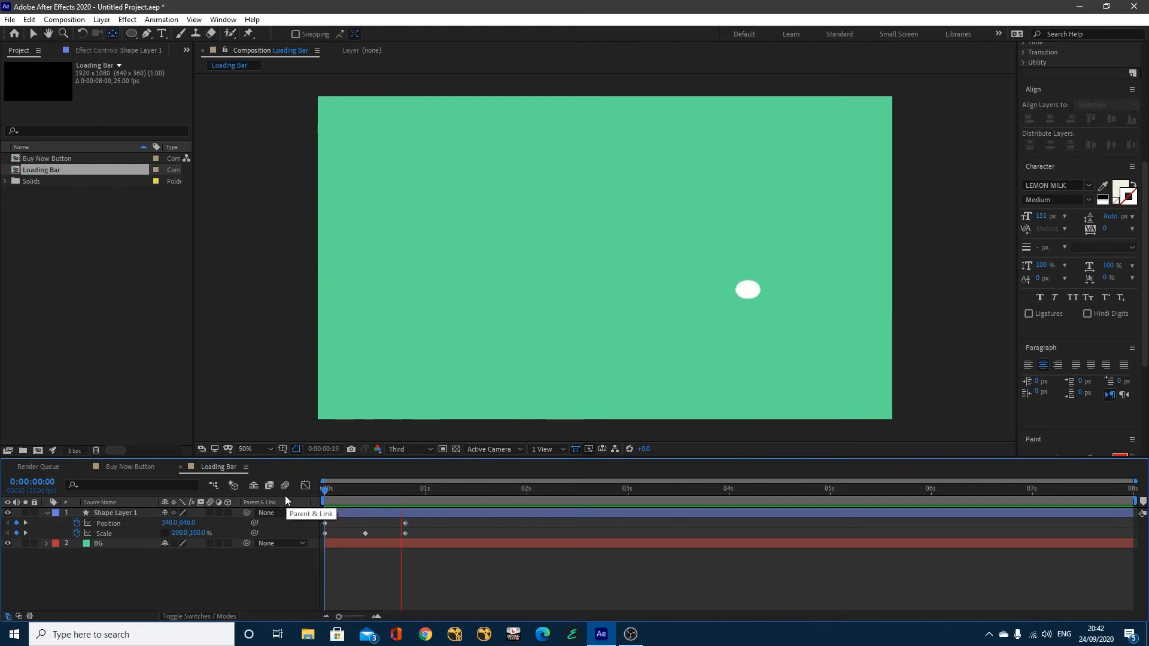
drag(333, 490, 308, 495)
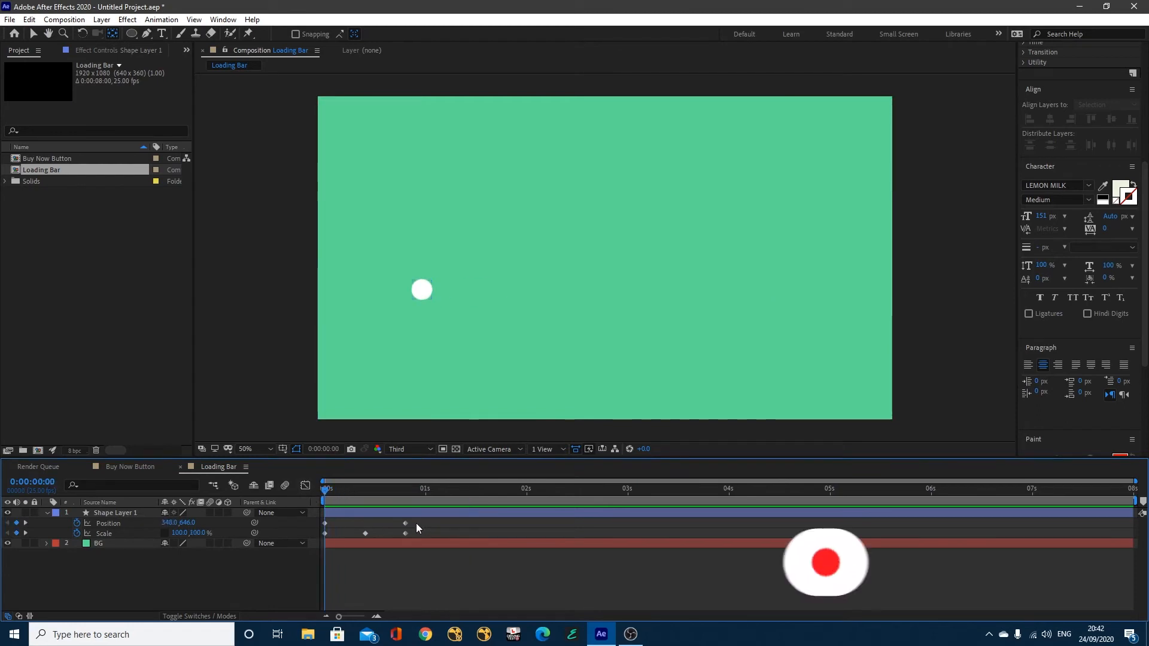
Apply Easy Ease to all the circle's Position and Scale keyframes and return to 0:00:00:00.
drag(412, 521, 319, 536)
right_click(364, 533)
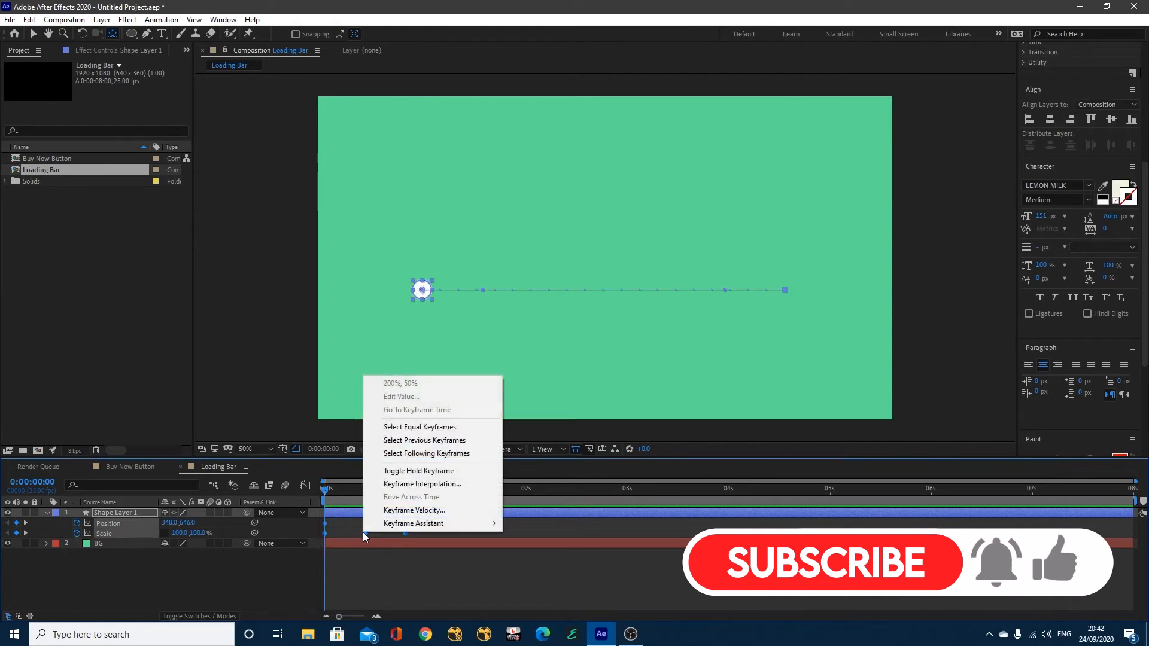
mouse_move(428, 523)
click(562, 447)
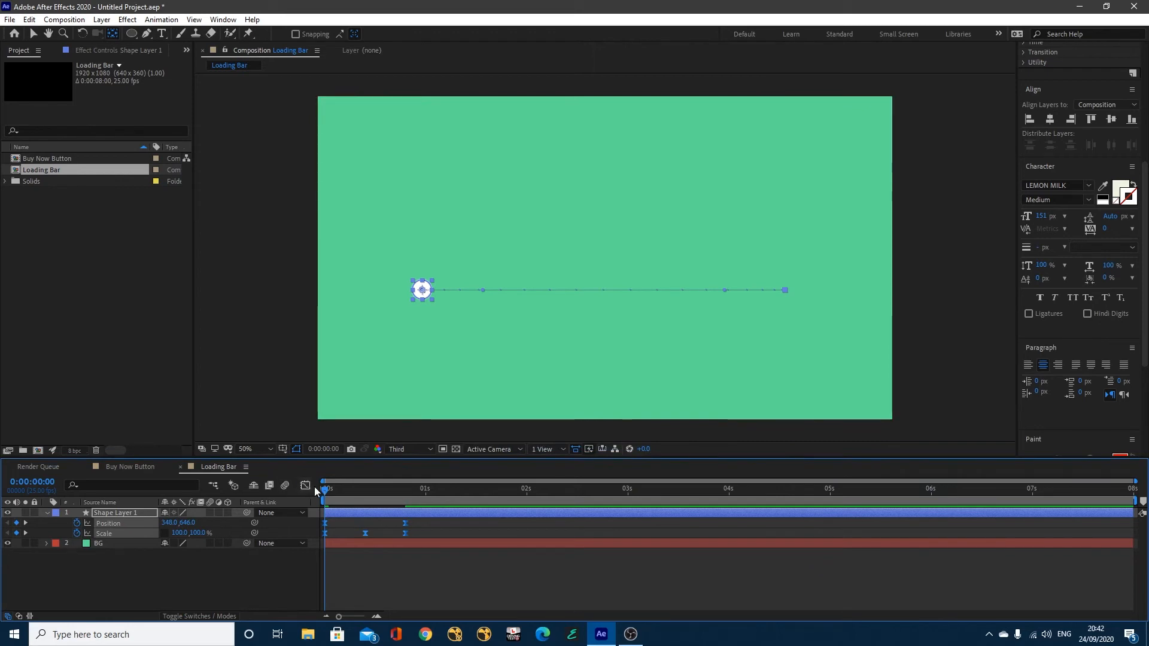
mouse_move(325, 489)
mouse_down()
mouse_move(403, 495)
mouse_move(311, 500)
mouse_up()
In the Buy Now Button composition, show the text layer's keyframes and scrub through its full X Rotation swing.
click(135, 469)
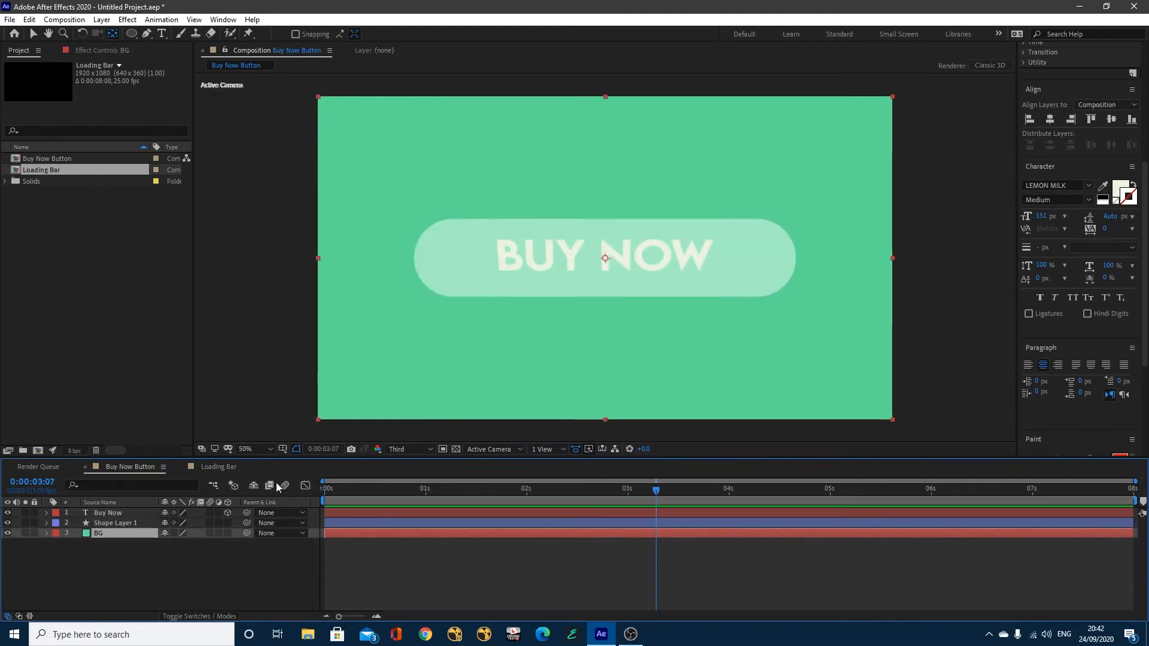
key(v)
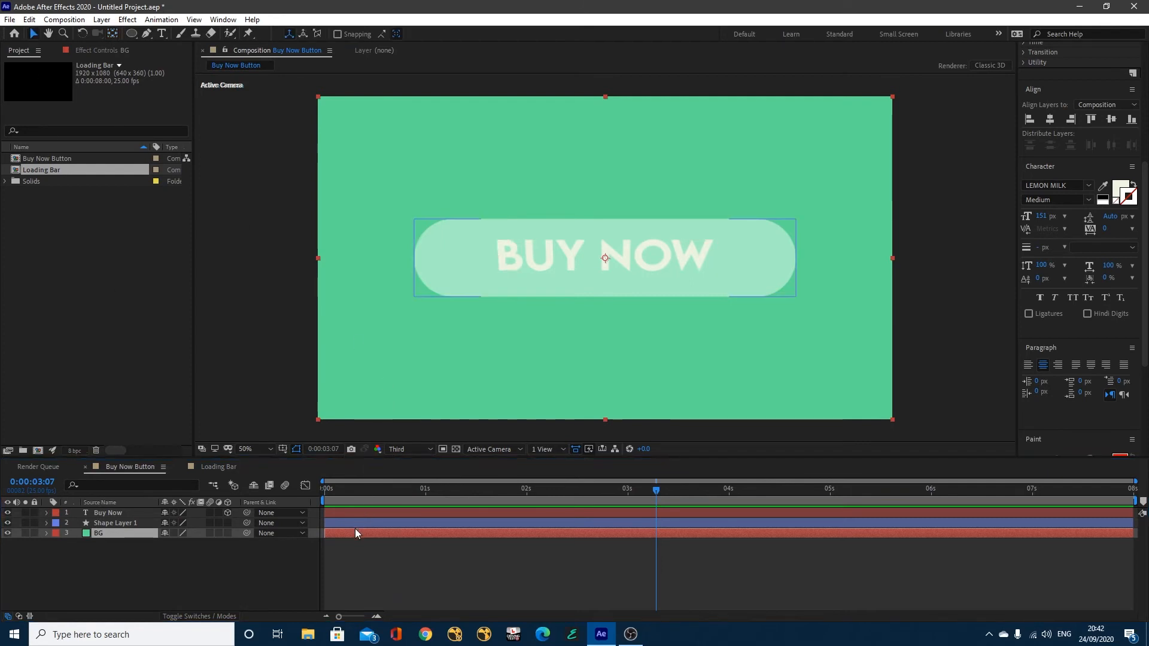
click(351, 513)
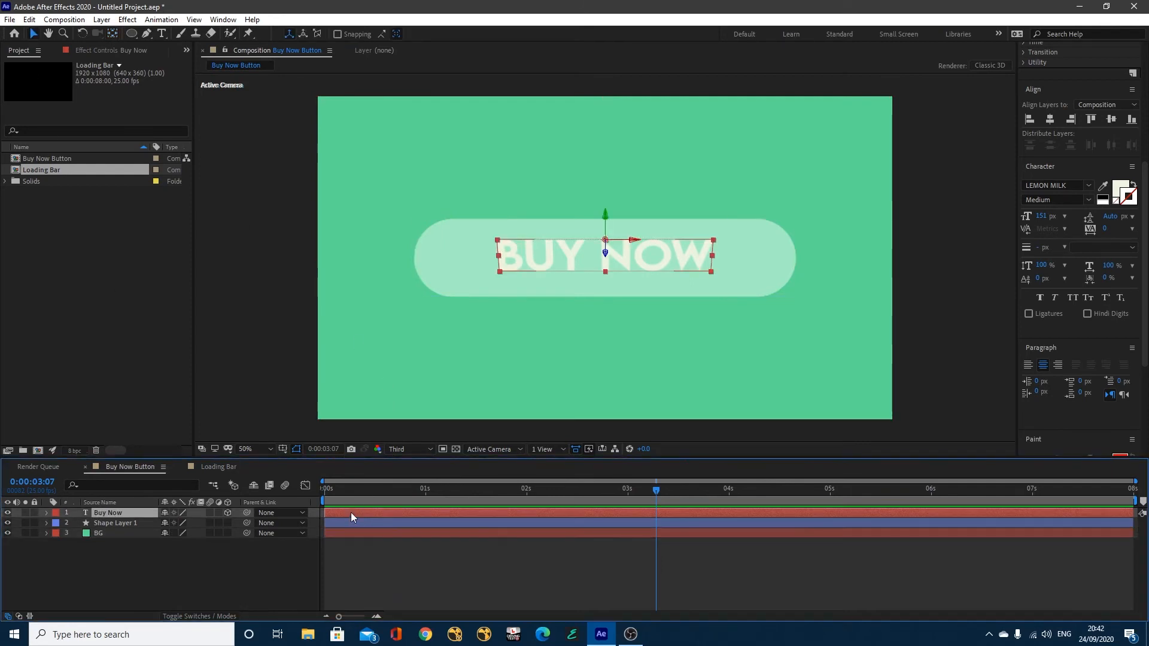
key(u)
drag(344, 491, 311, 492)
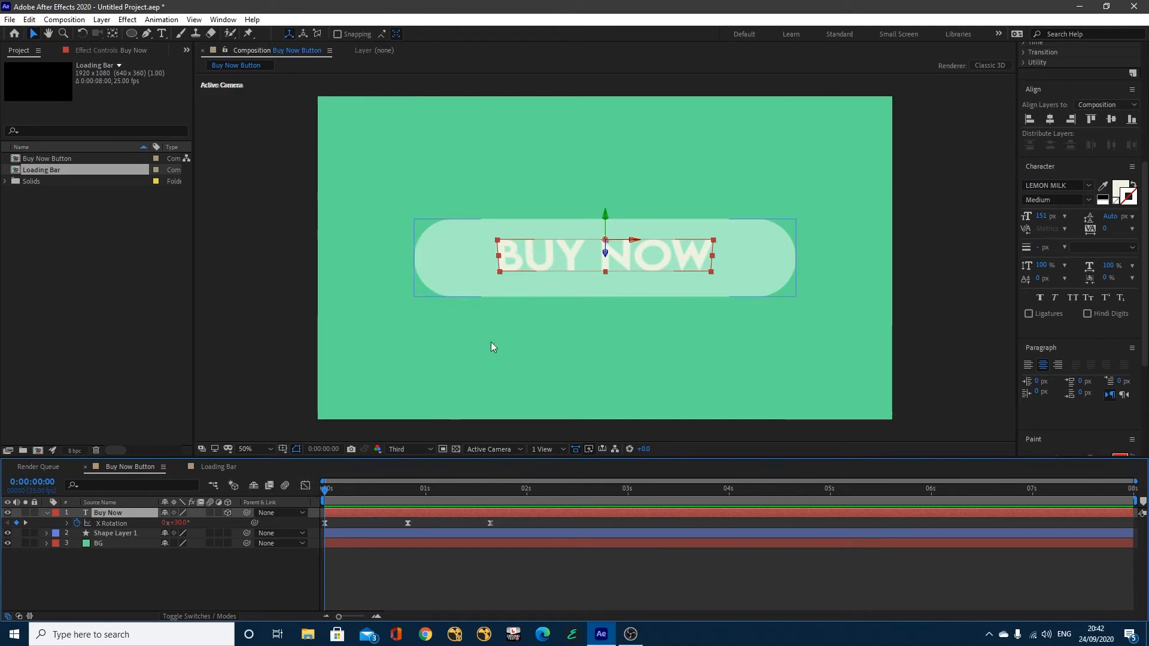
drag(340, 493, 490, 497)
drag(327, 492, 486, 493)
Compare the circle's travel in Loading Bar with the text swing in Buy Now Button by scrubbing both compositions.
click(224, 466)
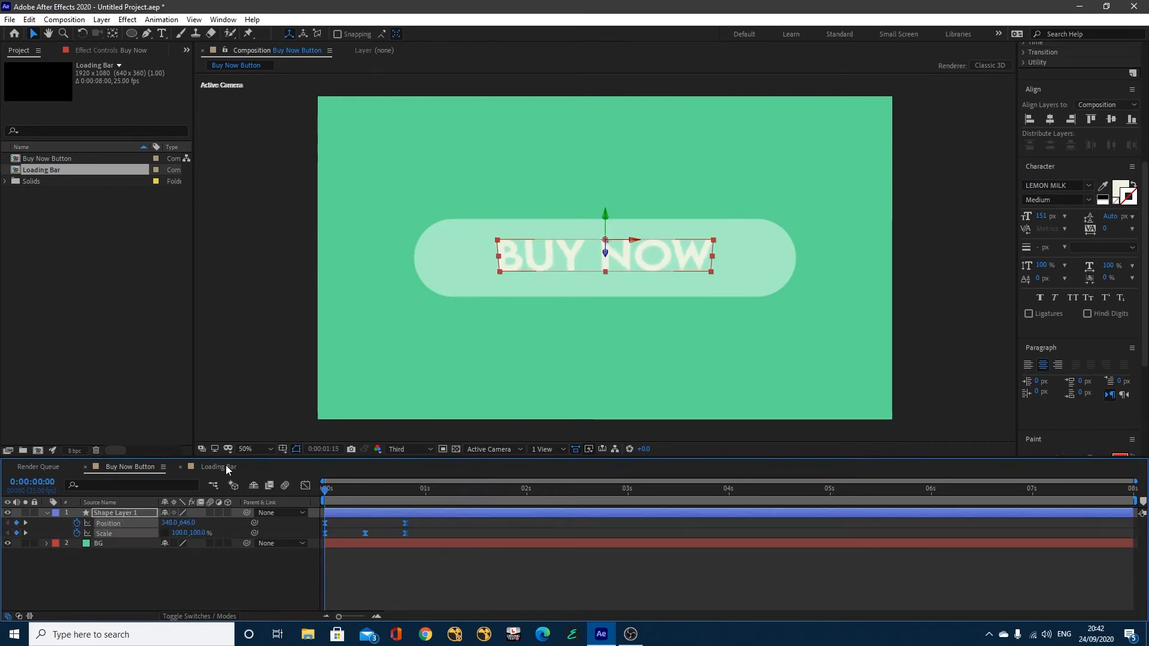
drag(327, 492, 407, 492)
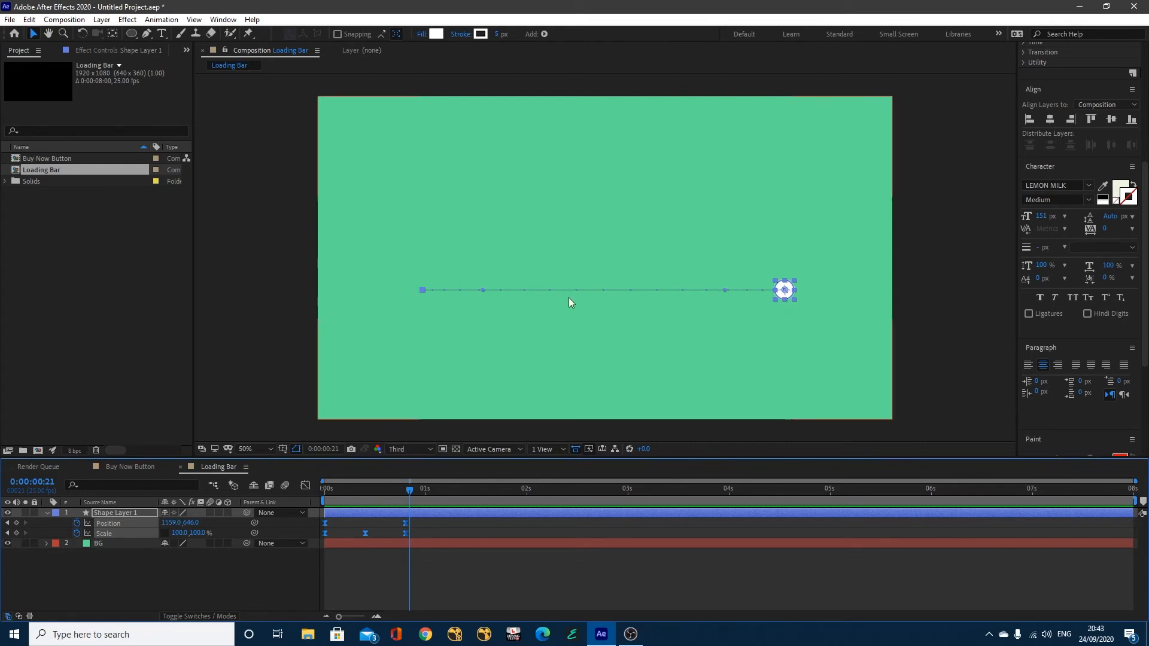
click(131, 472)
drag(347, 489, 501, 501)
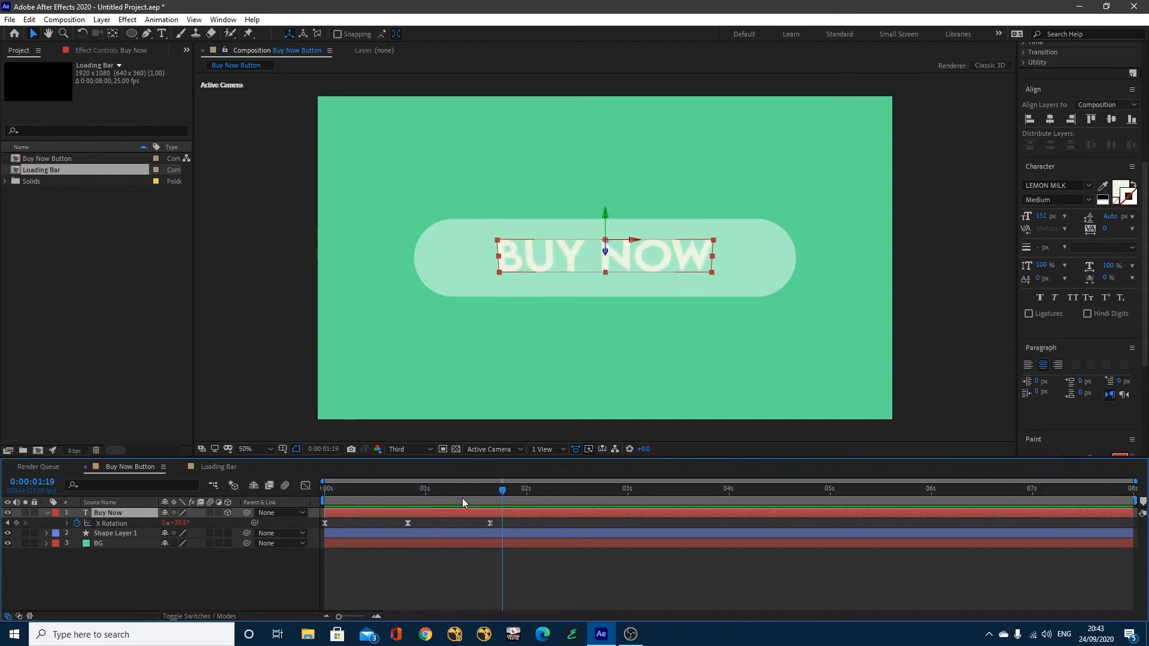
click(216, 467)
drag(332, 491, 407, 491)
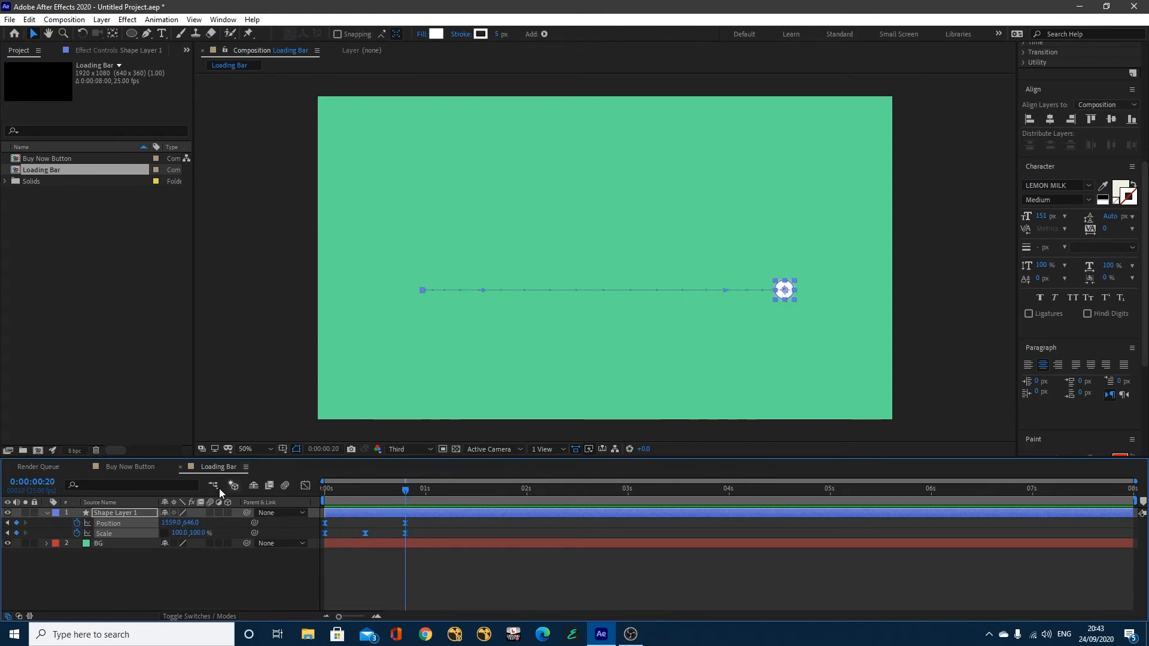
Add the expression loopOut('pingpong') to the circle layer's Position property.
alt+click(77, 523)
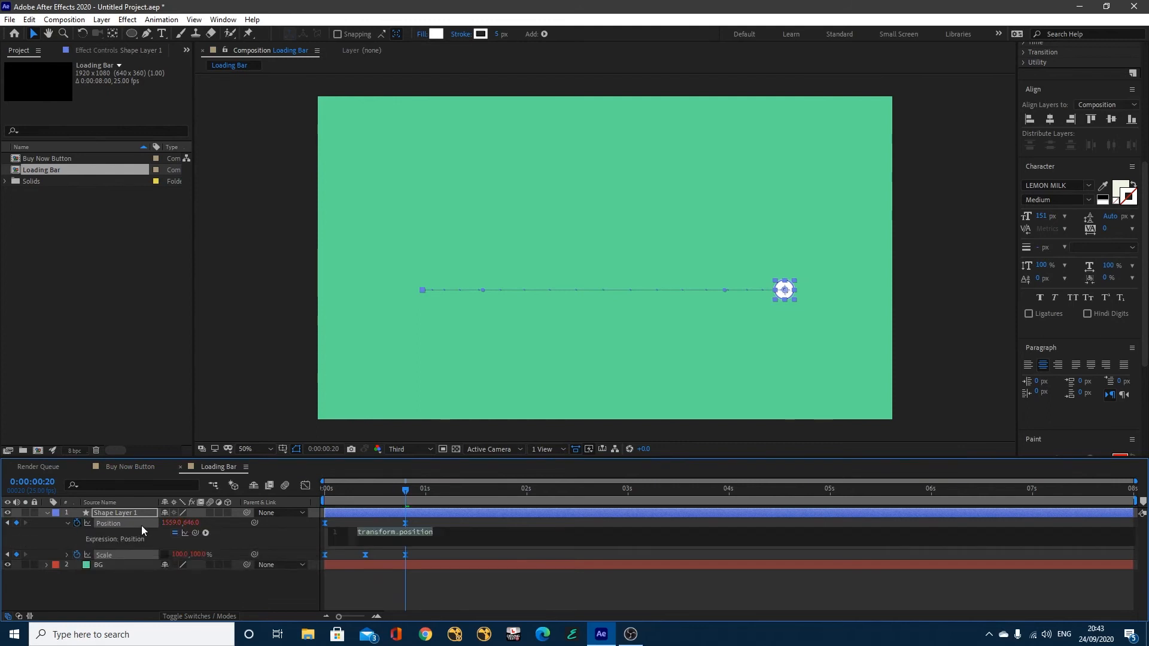
text(loop)
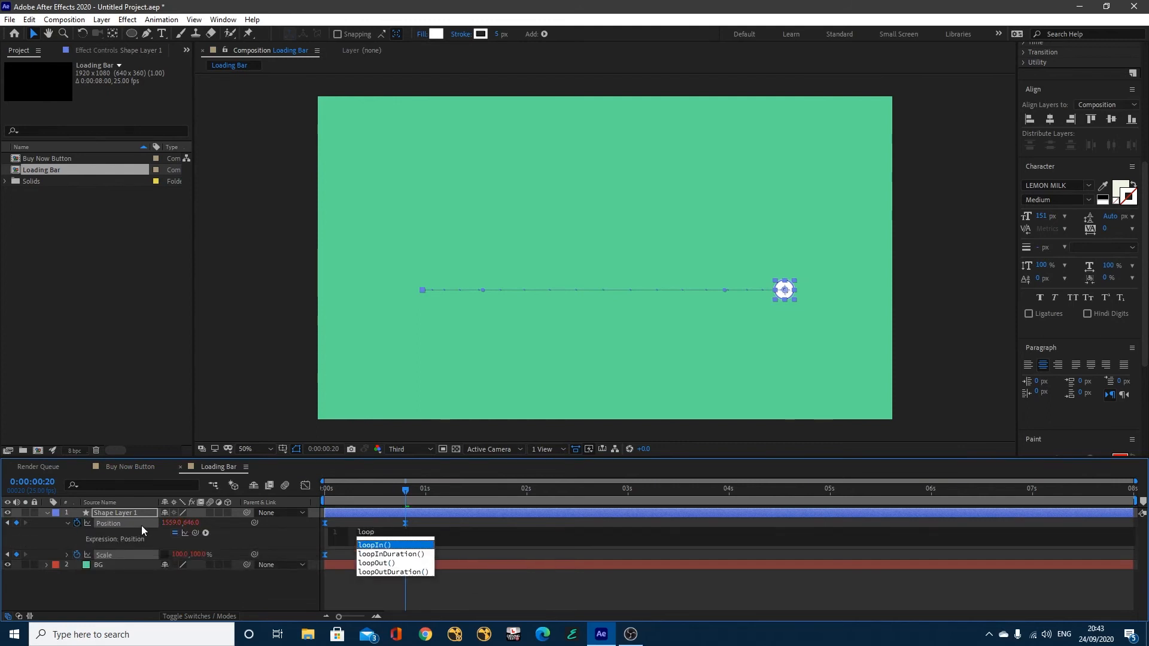
text(O)
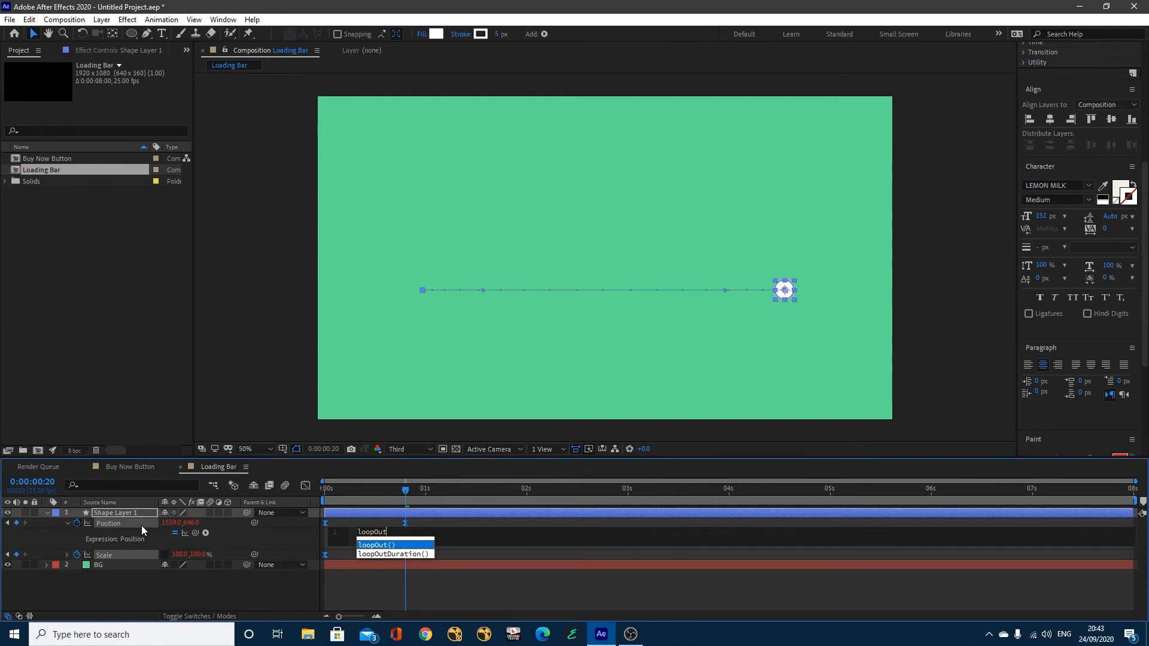
text(ut)
key(Return)
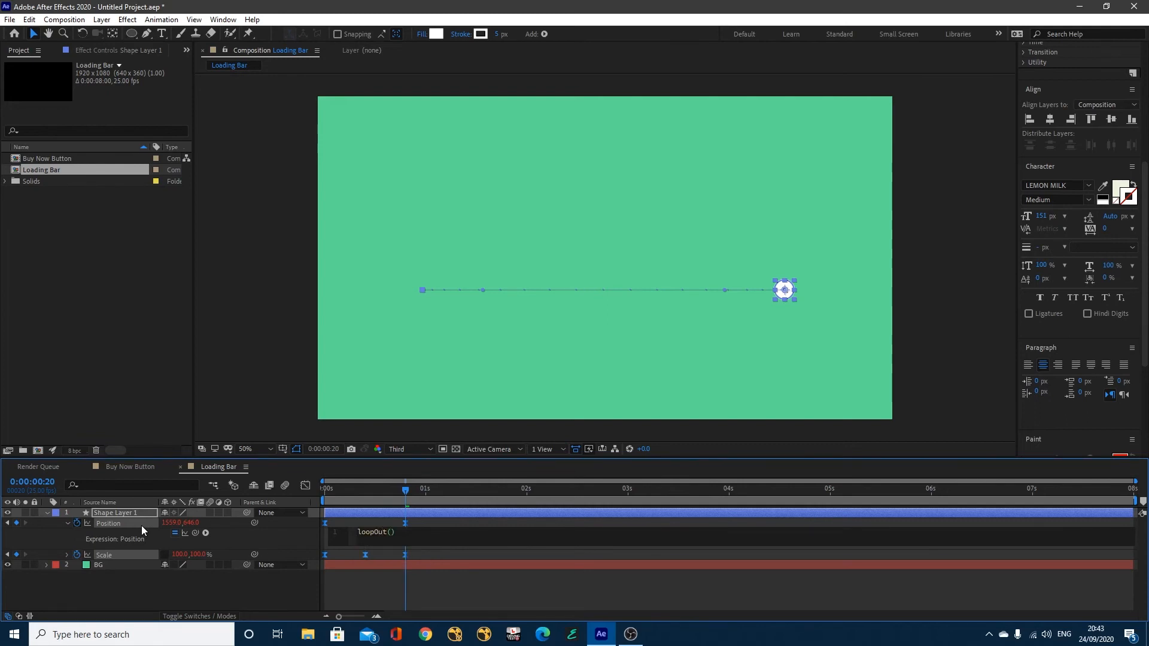
text(')
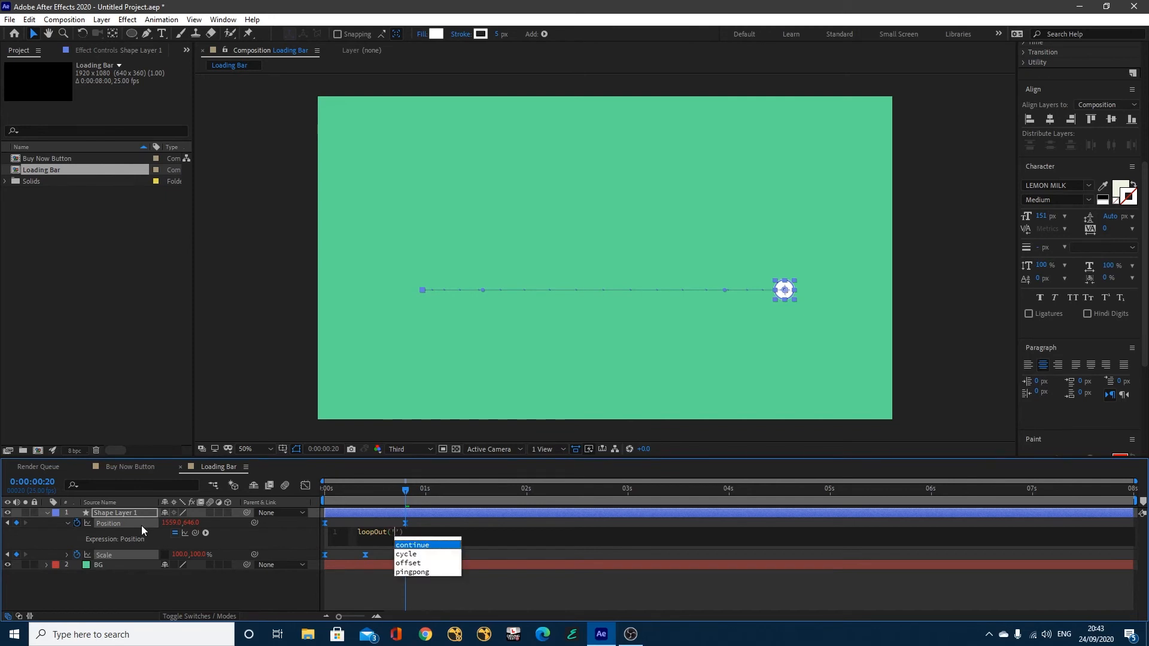
text(pingp)
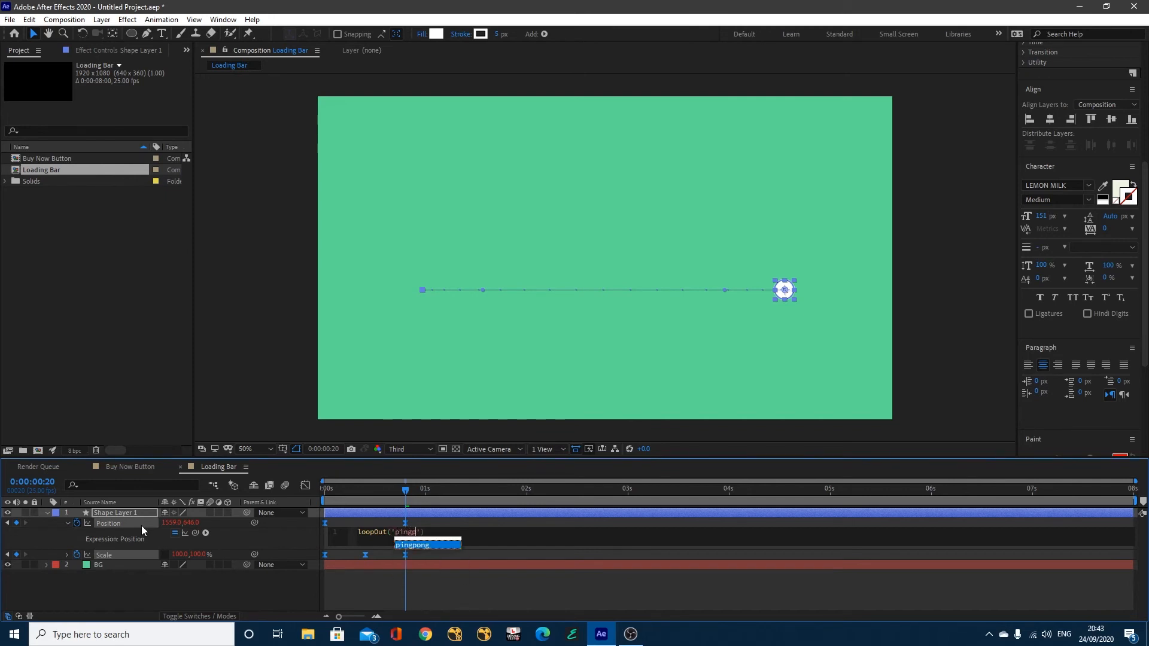
text(ong)
key(Escape)
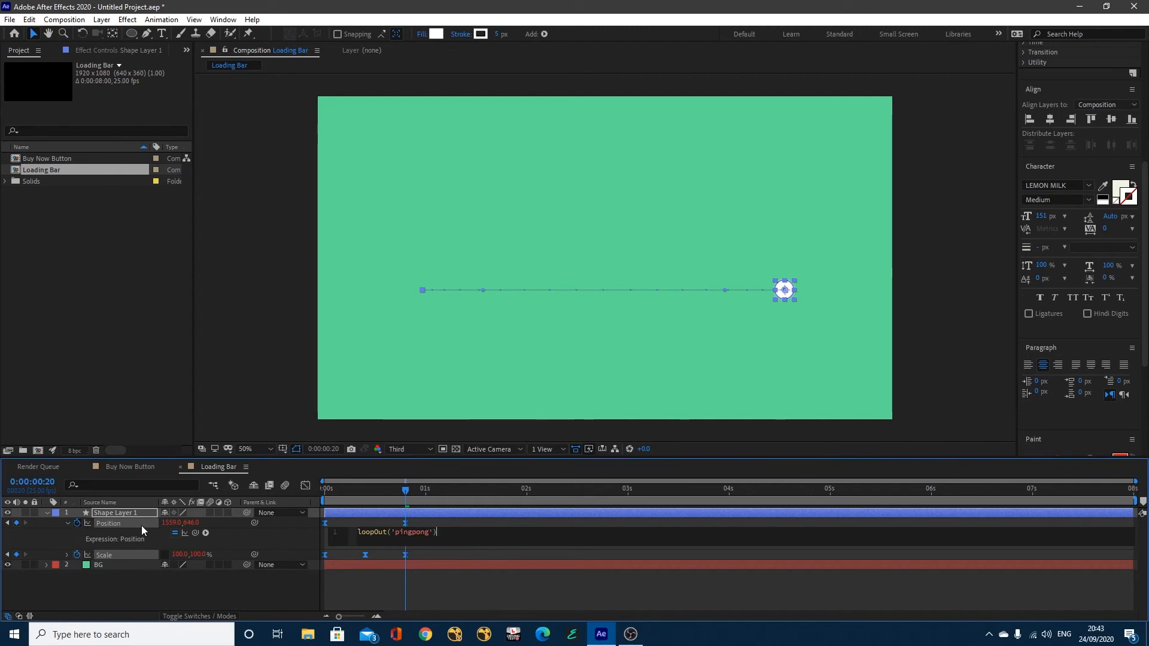
click(213, 585)
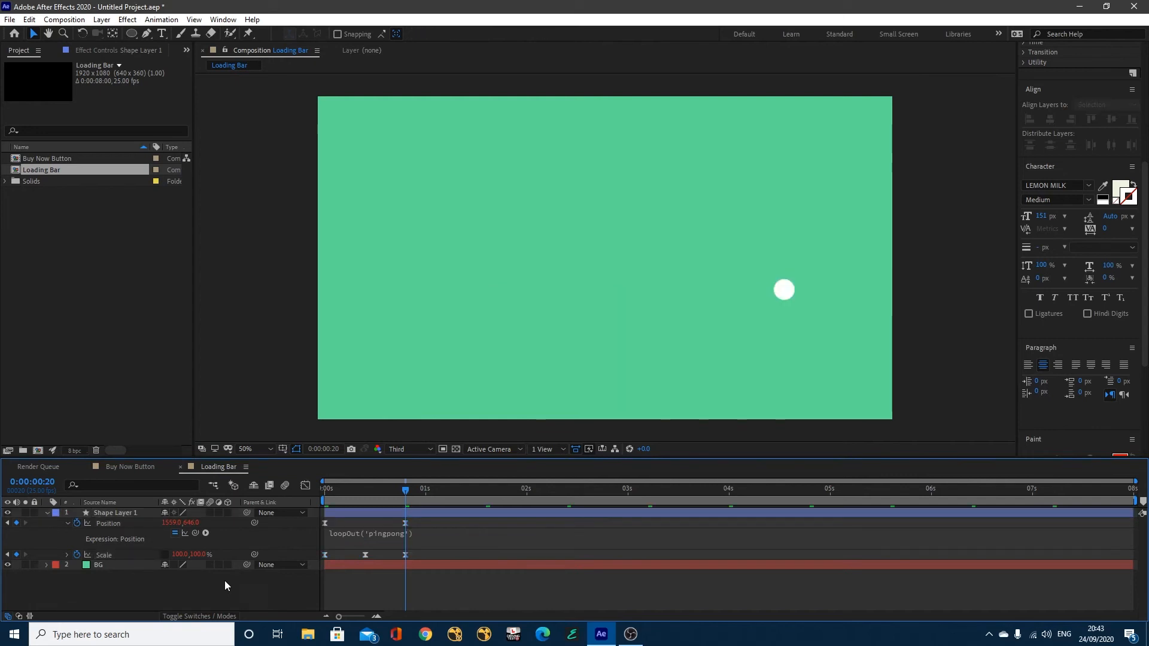
Preview the circle's looping travel from the start of the composition and return to 0:00:00:00.
drag(335, 487, 308, 490)
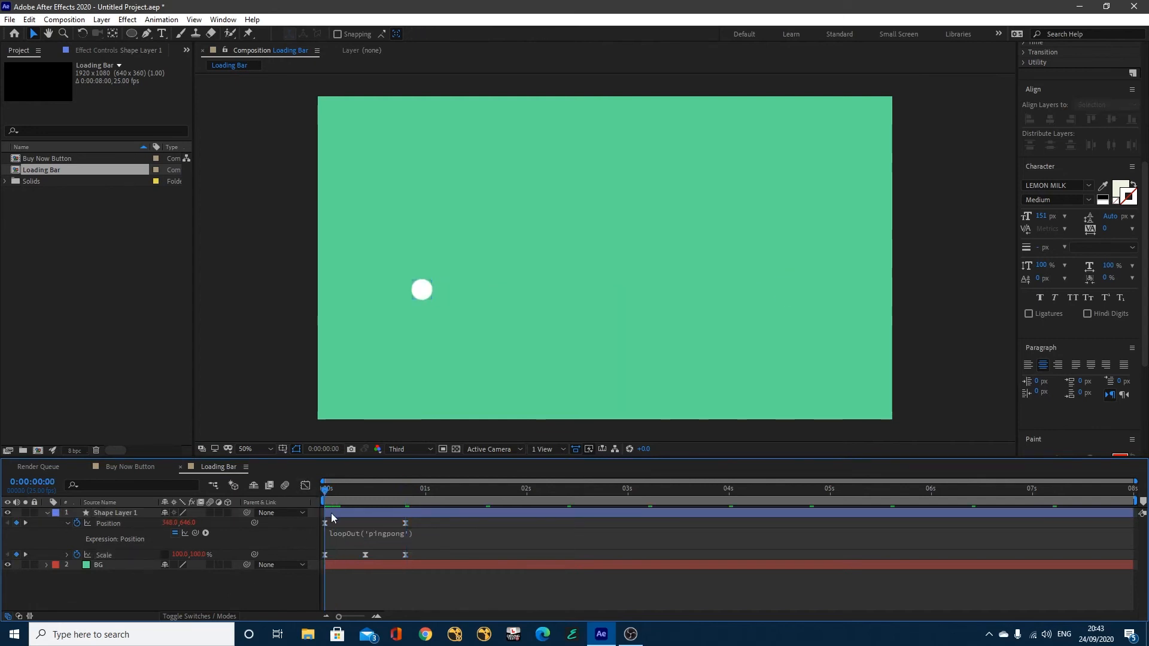
key(space)
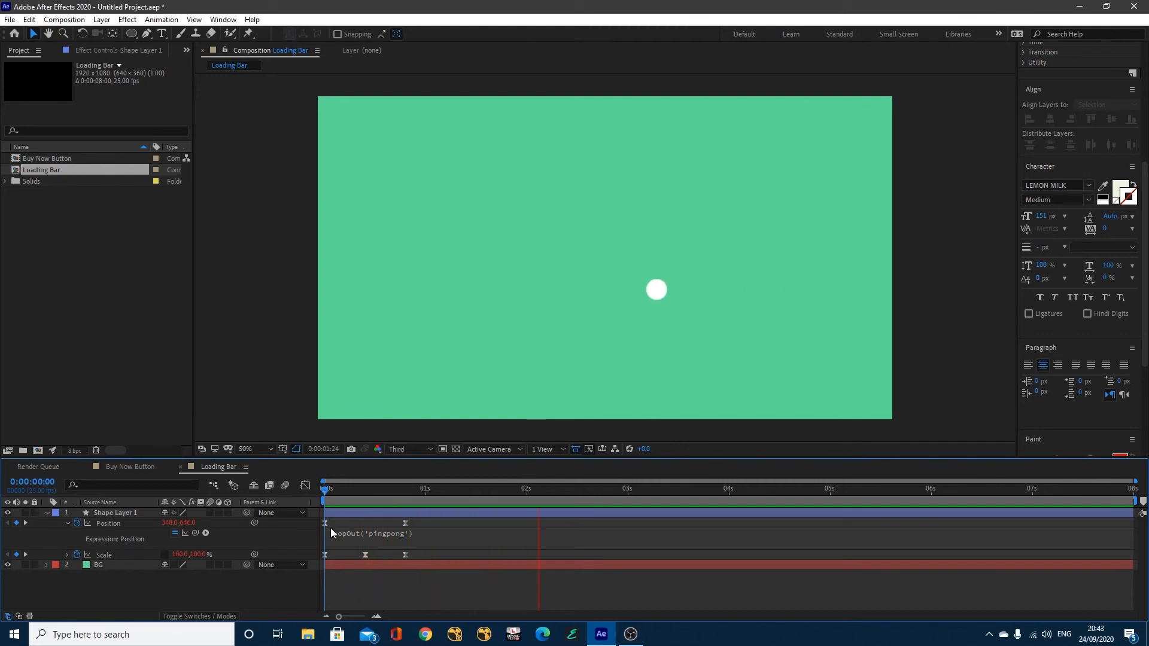
key(space)
drag(352, 487, 307, 493)
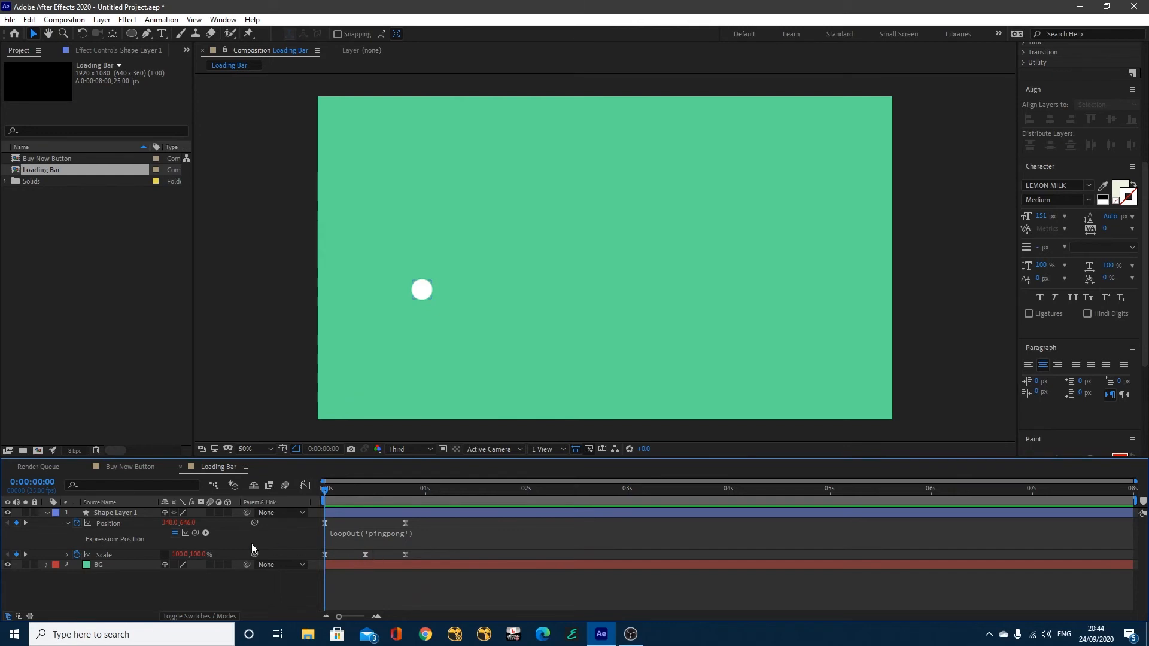
Add the expression loopOut('pingpong') to the circle's Scale property and preview the looping stretch from the start.
click(78, 556)
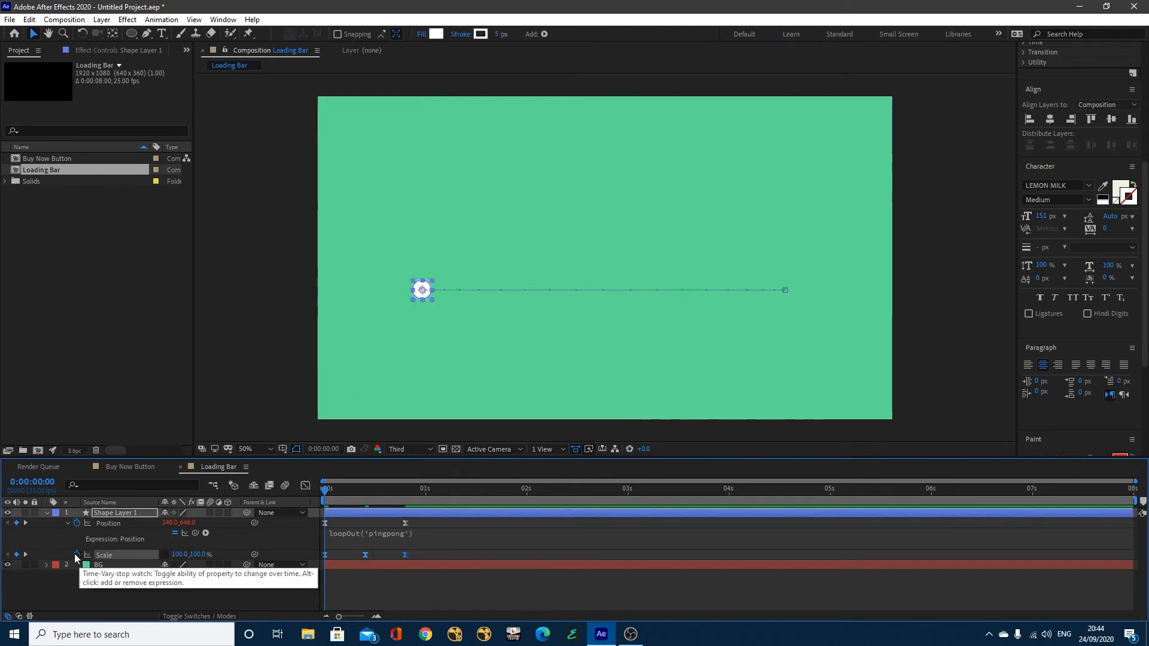
alt+click(79, 556)
text(loopOut)
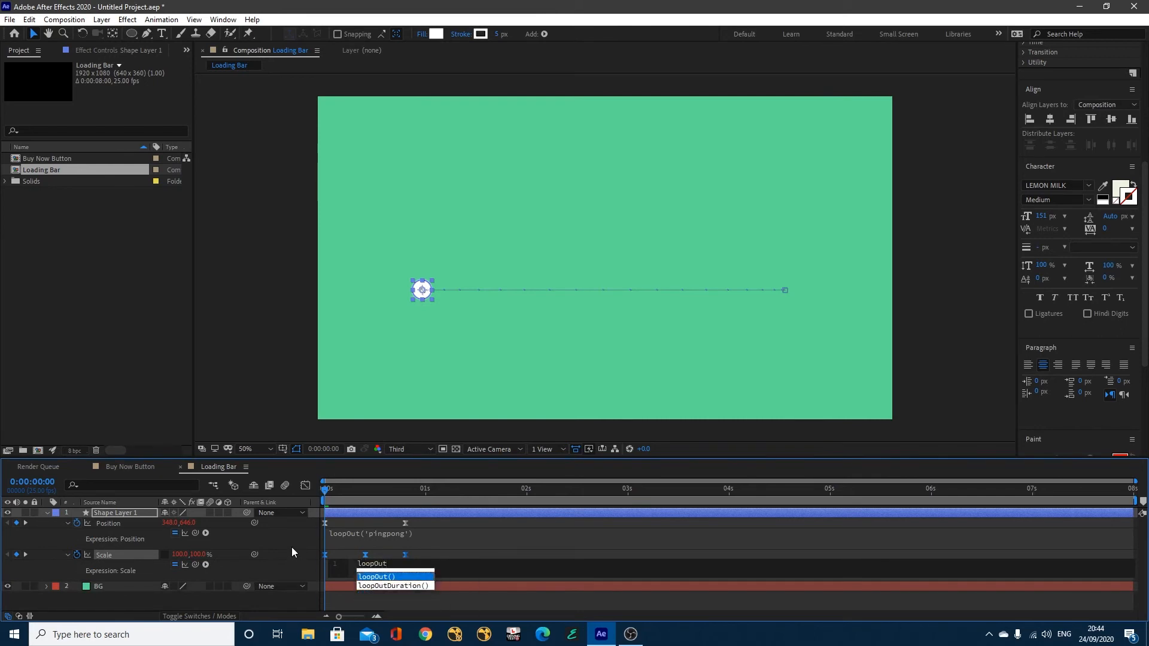
key(Return)
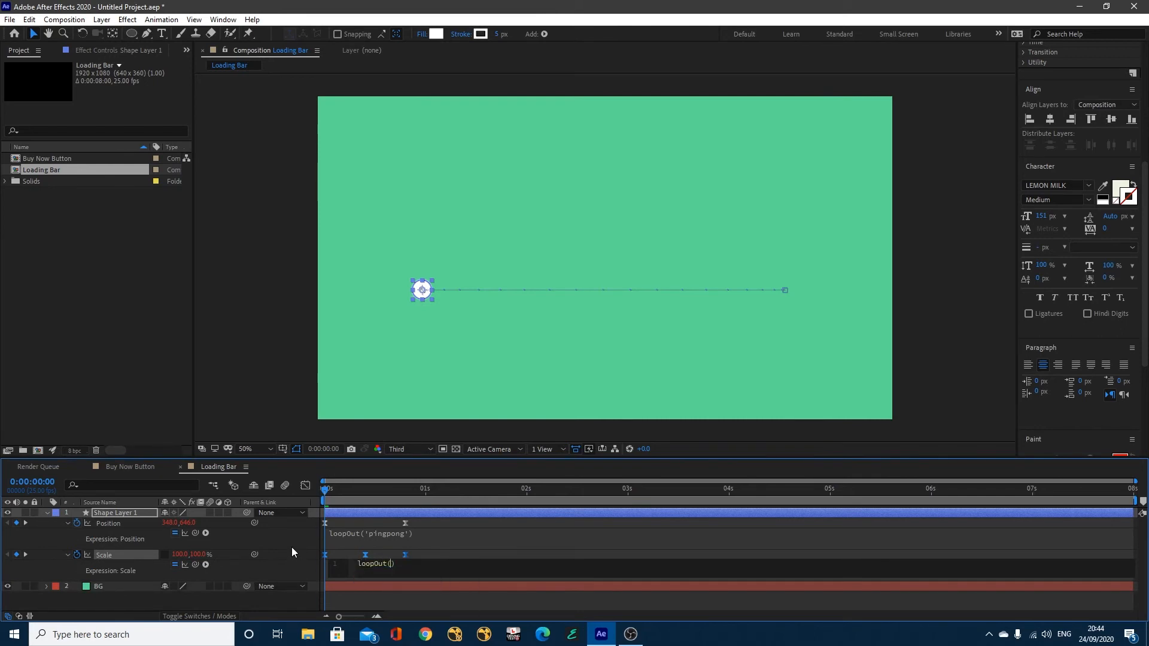
text('ping)
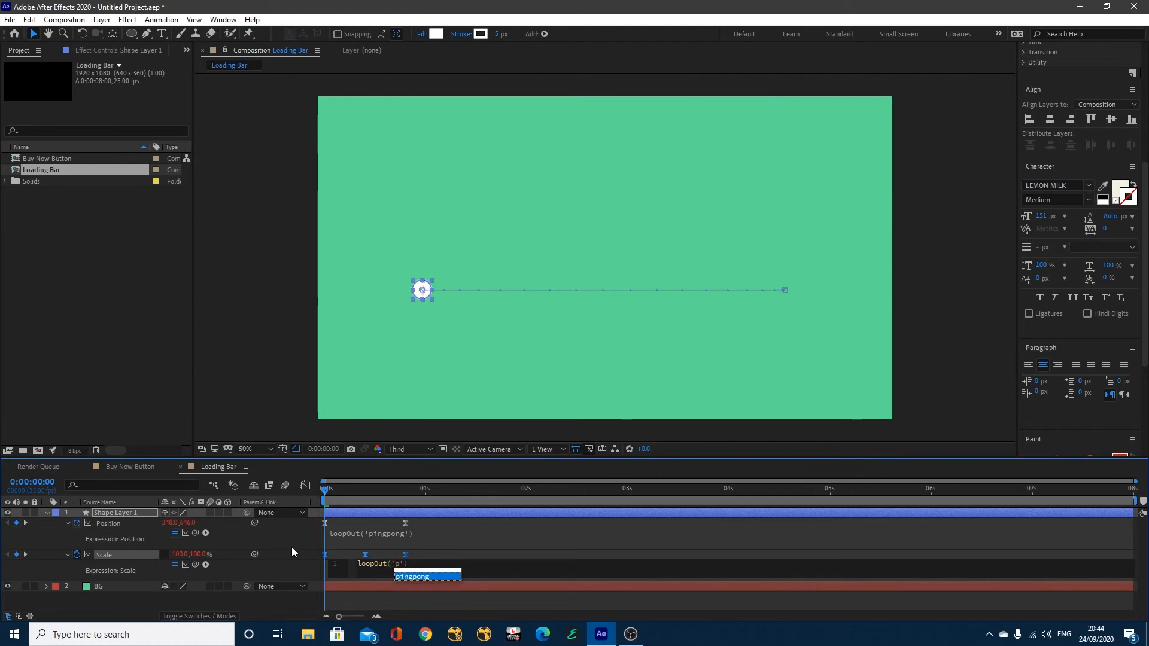
text(pong')
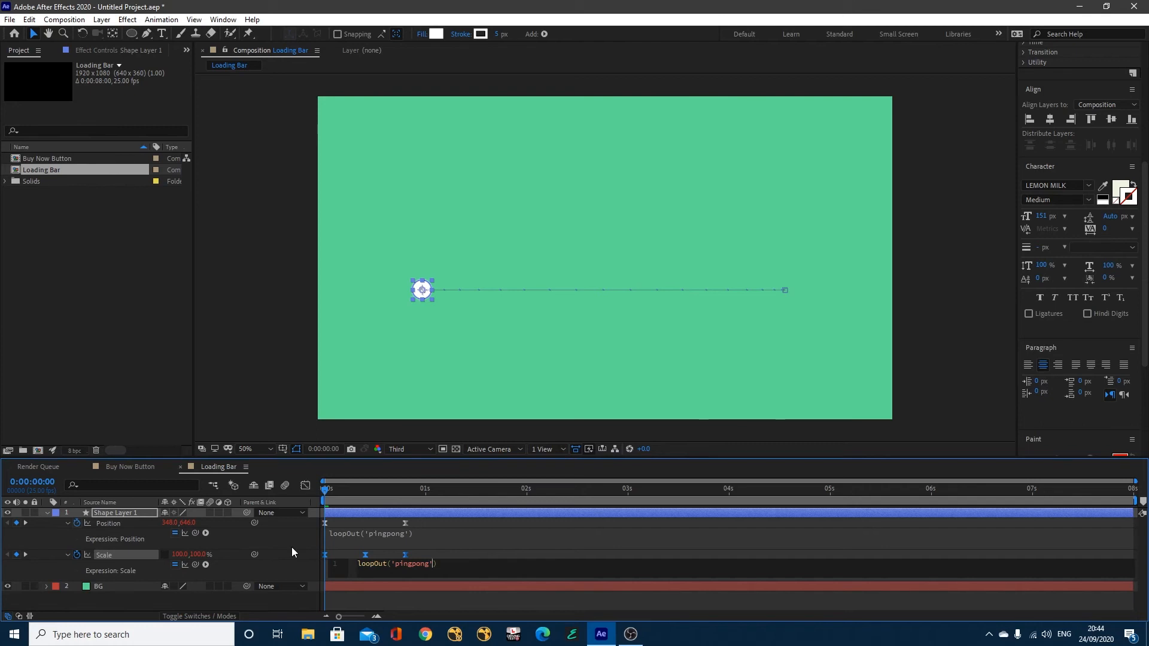
click(292, 604)
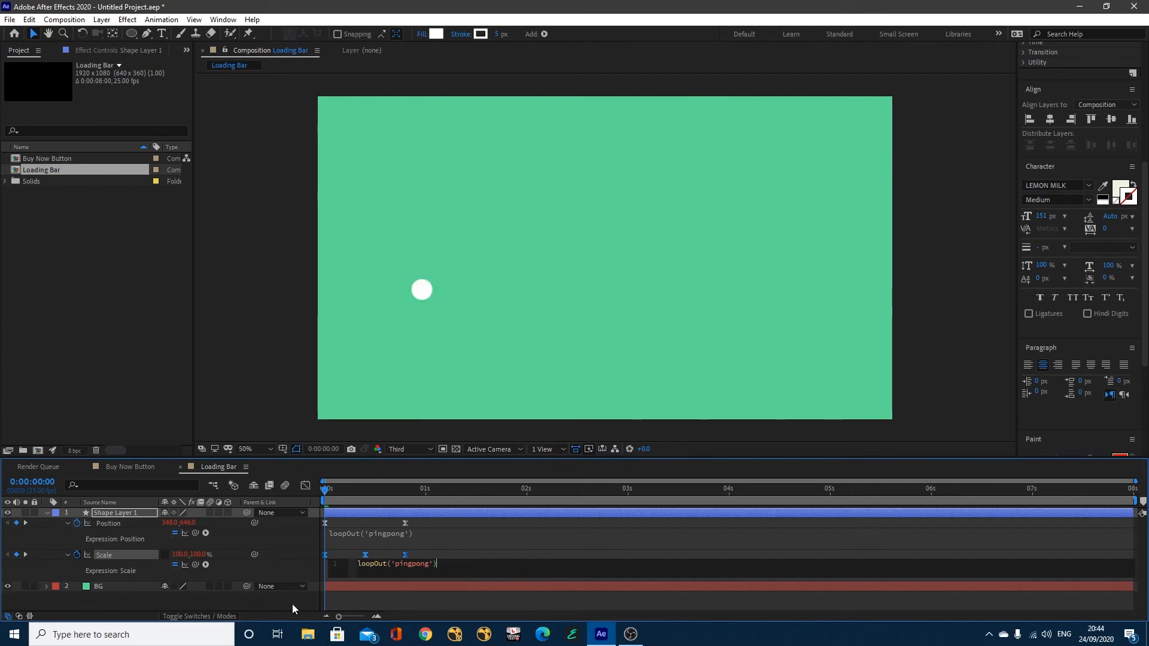
key(space)
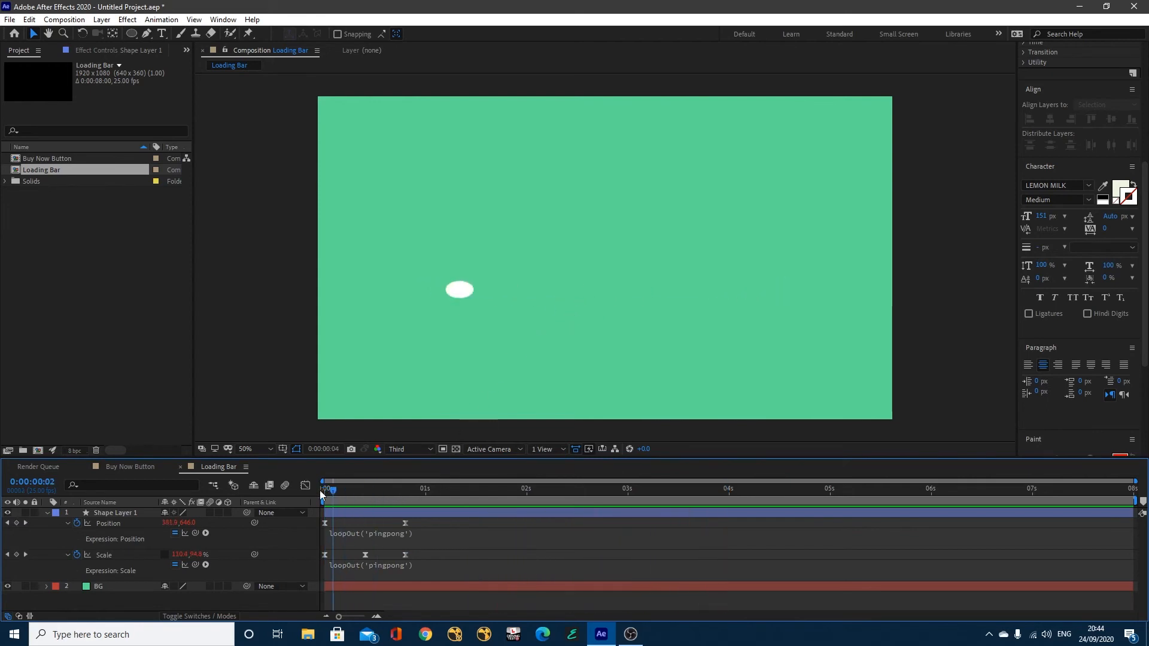
key(space)
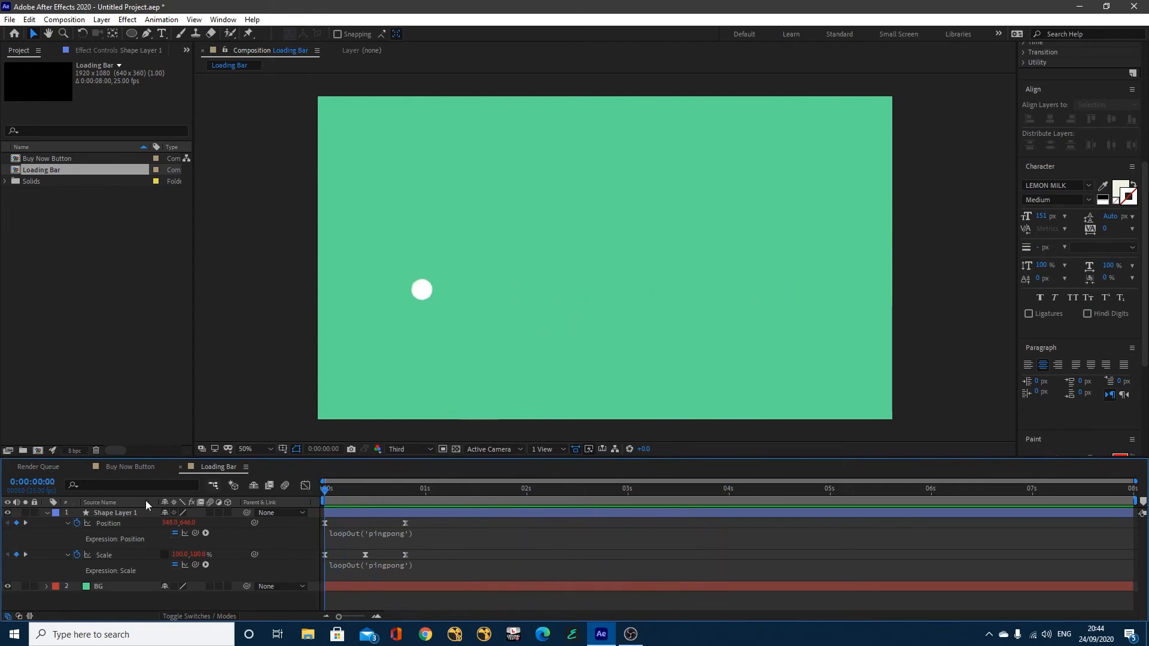
Collapse the circle's shape layer and rename it Ball.
click(48, 513)
right_click(108, 512)
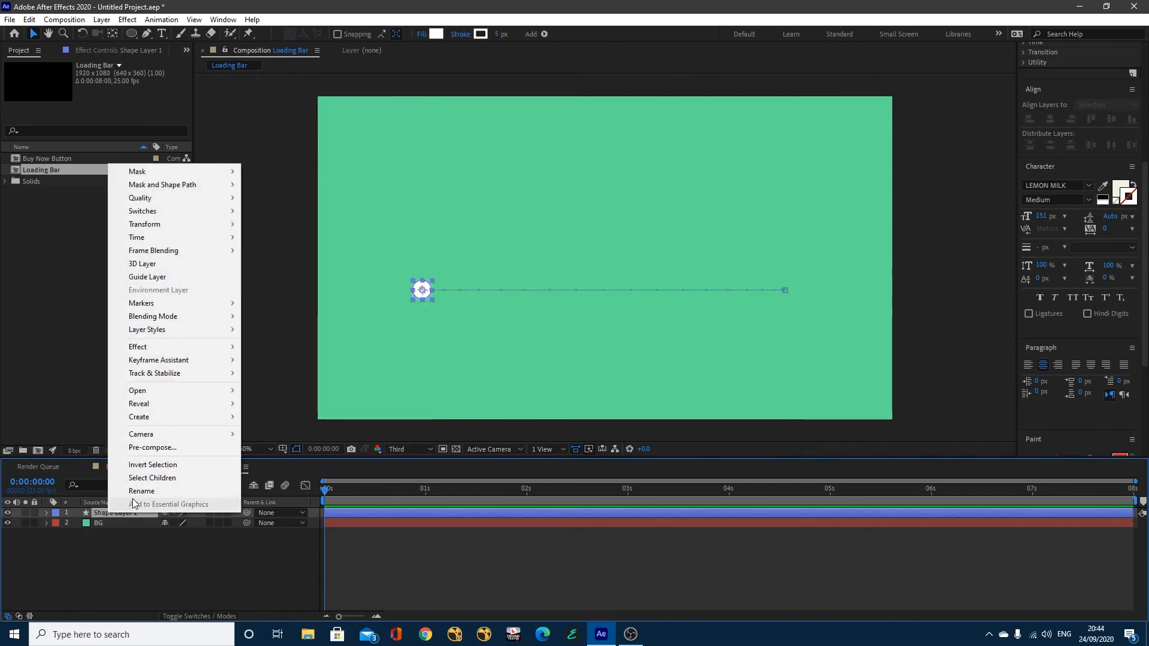
click(137, 495)
text(Ball)
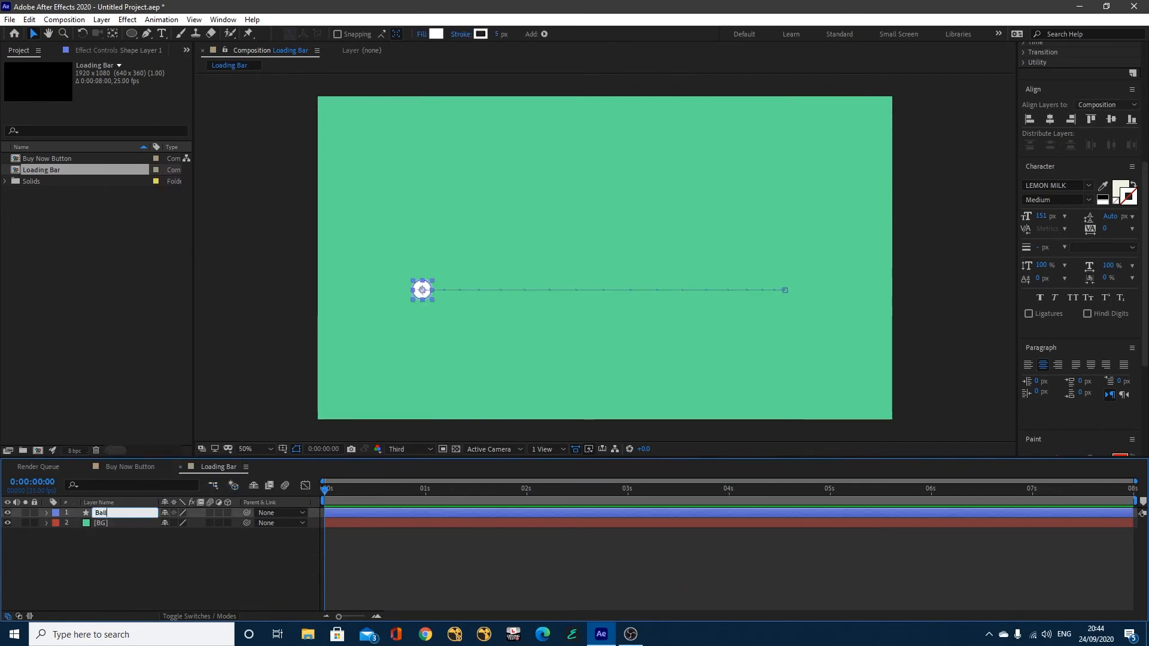
click(95, 569)
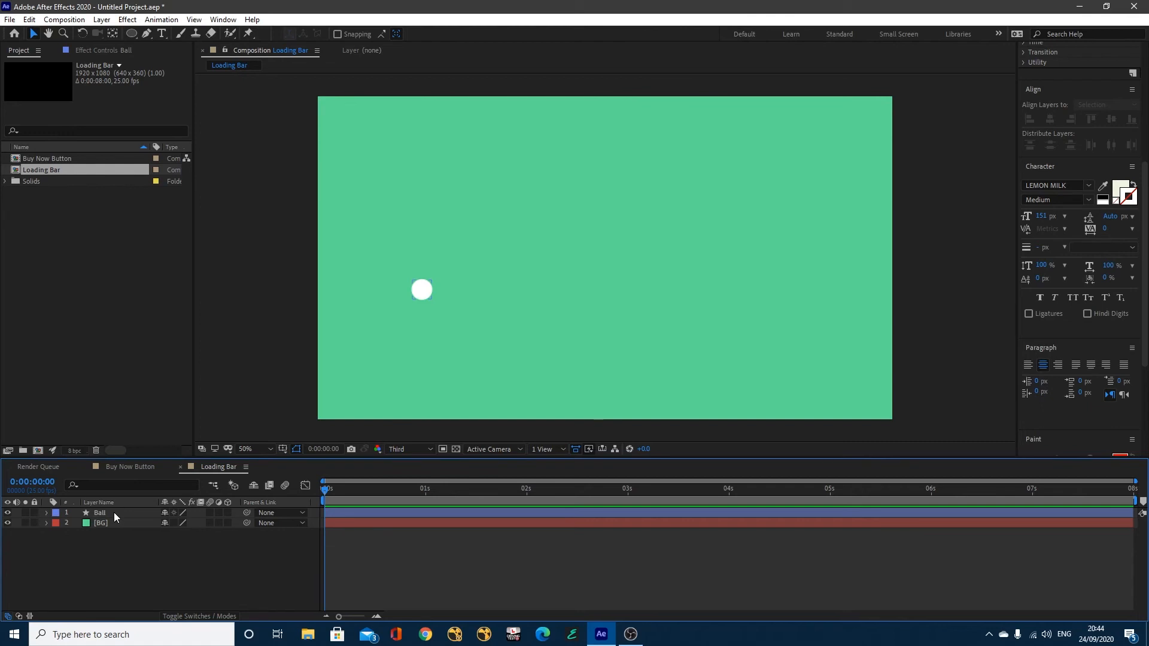
Draw a rounded rectangle about 1366 by 82 px around the ball's travel path and set its fill to None.
click(128, 35)
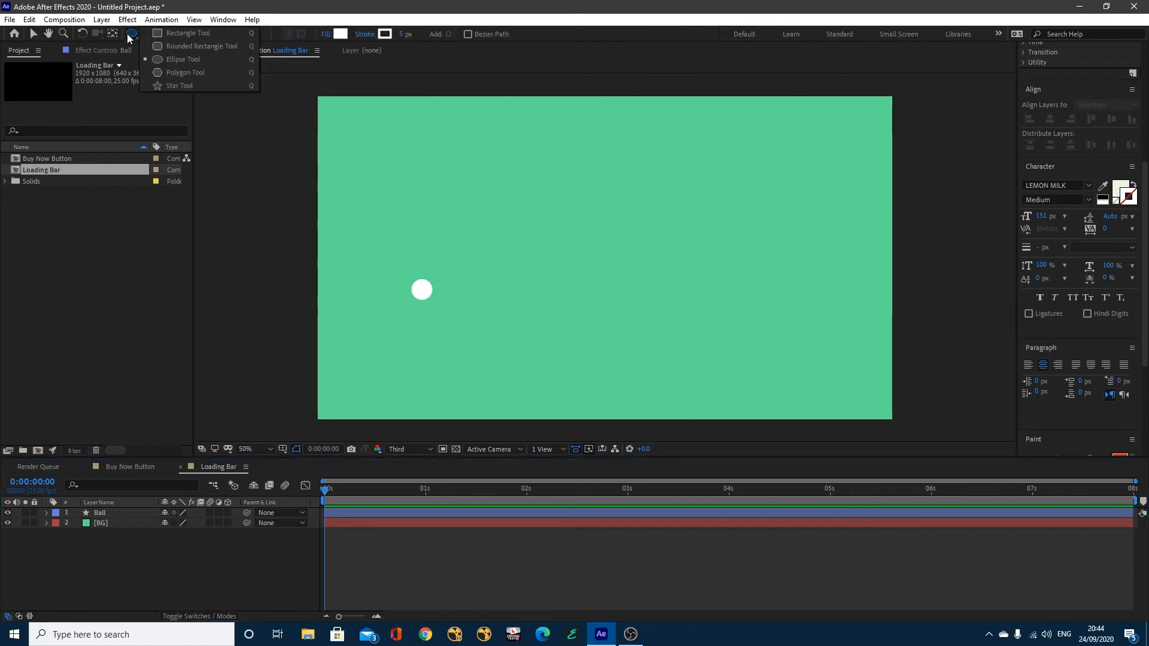
click(156, 46)
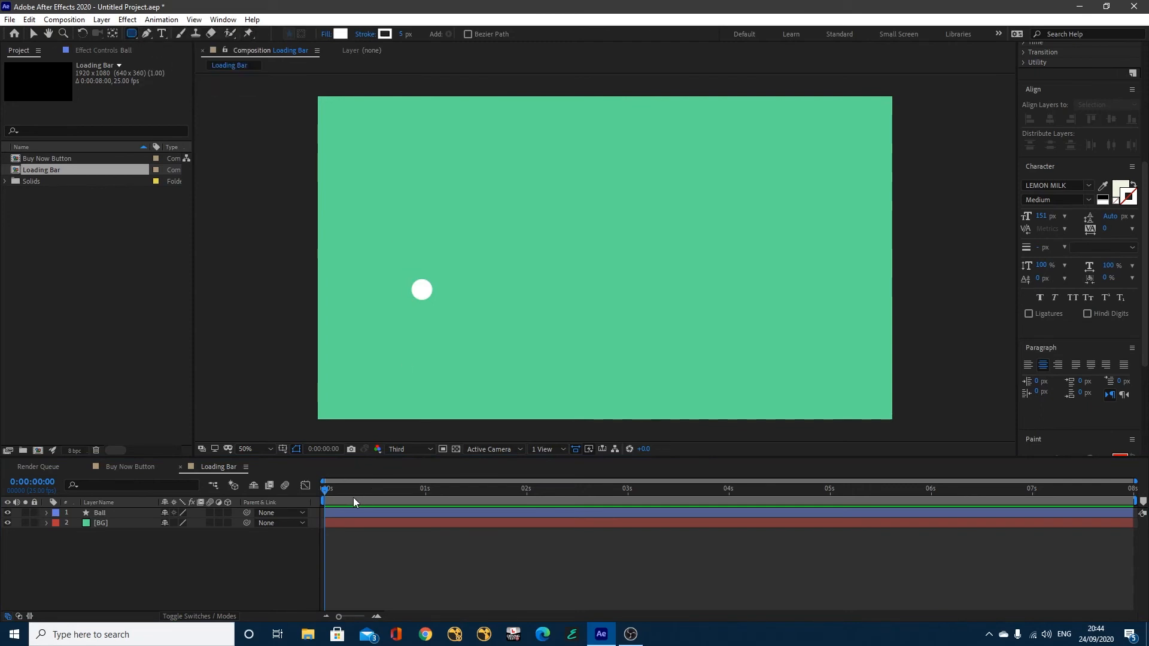
mouse_move(407, 276)
mouse_down()
mouse_move(532, 309)
mouse_move(815, 302)
mouse_up()
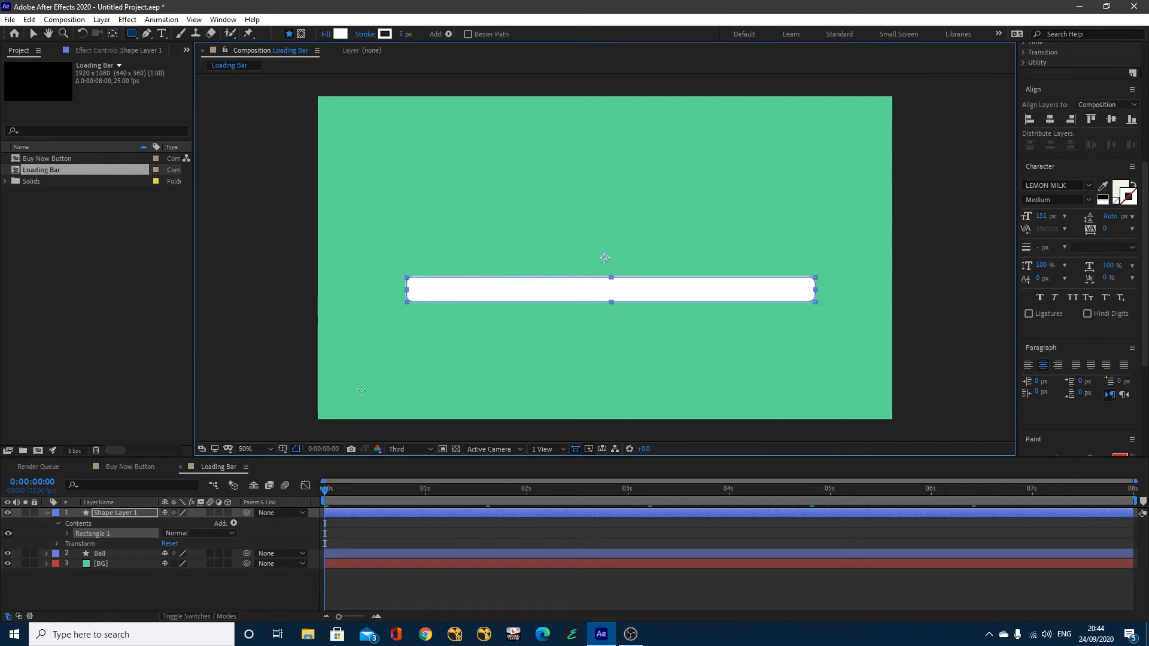
click(333, 35)
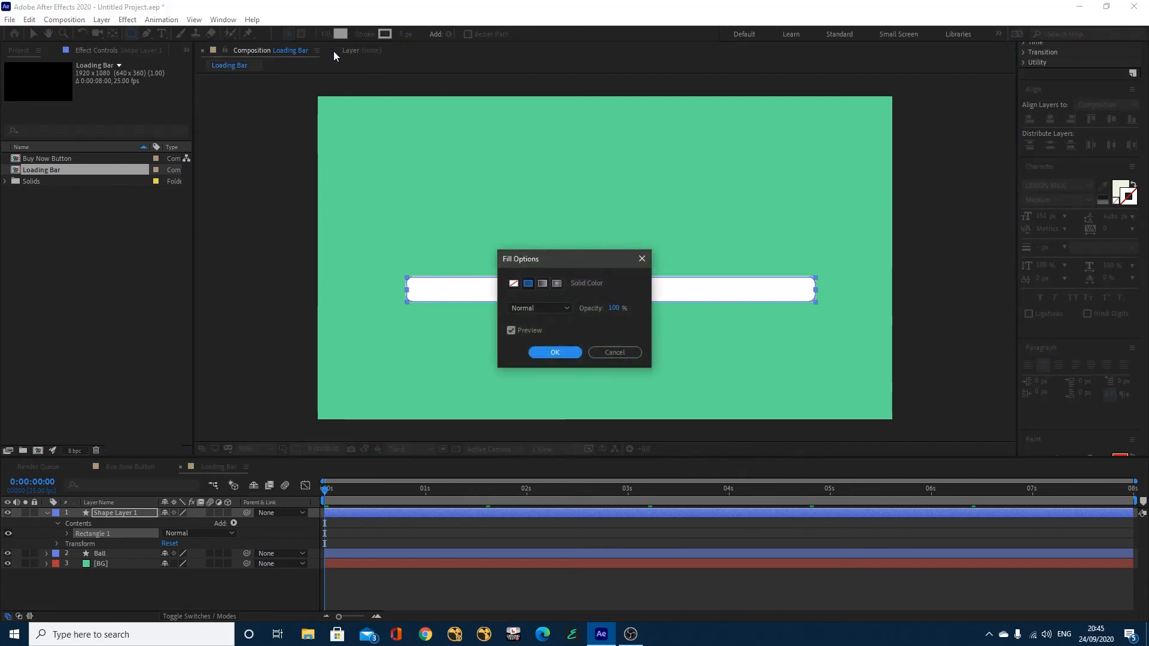
click(513, 284)
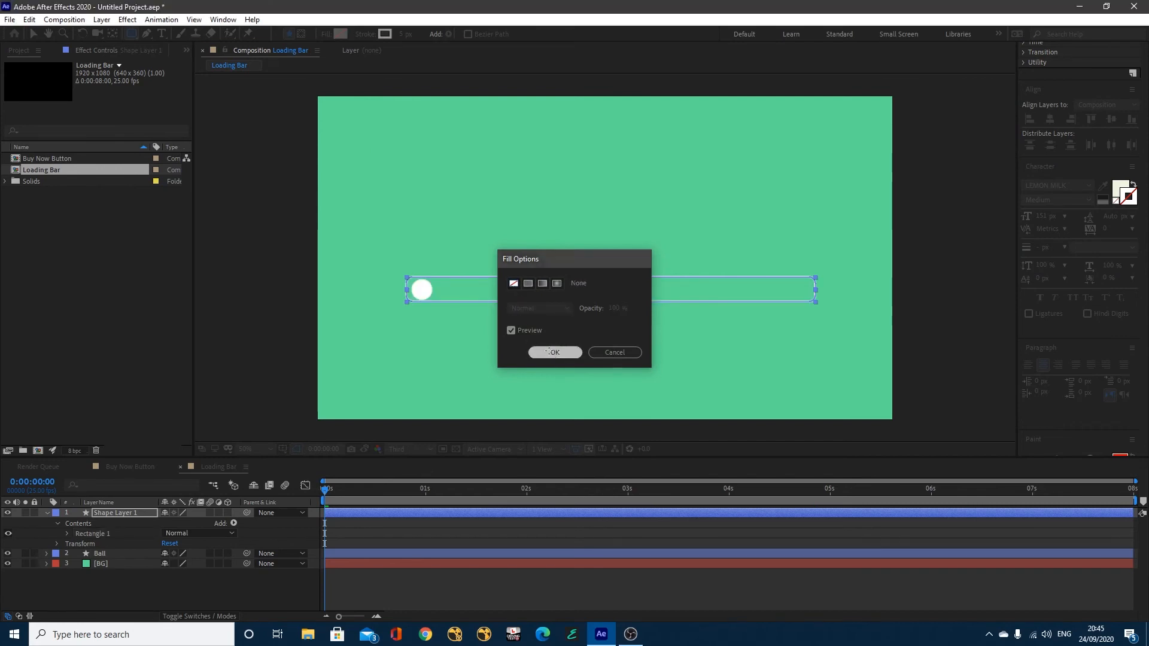
click(555, 353)
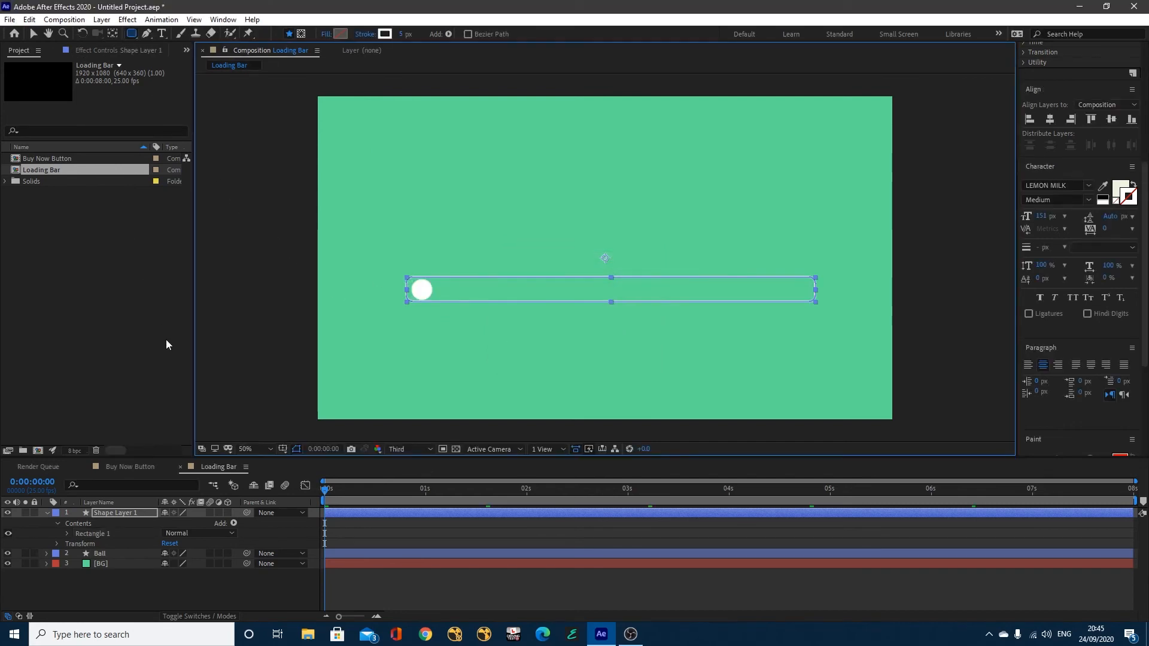
Set the rectangle path's Roundness to 98 so the bar has fully rounded ends, and deselect the shape.
click(67, 533)
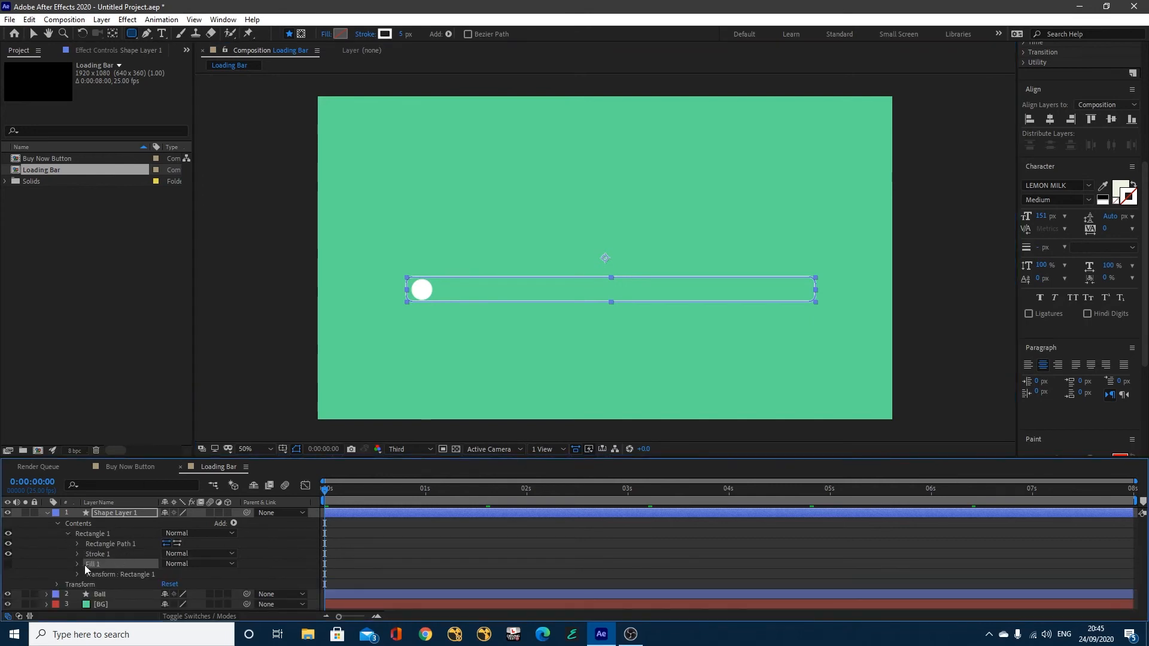
click(77, 544)
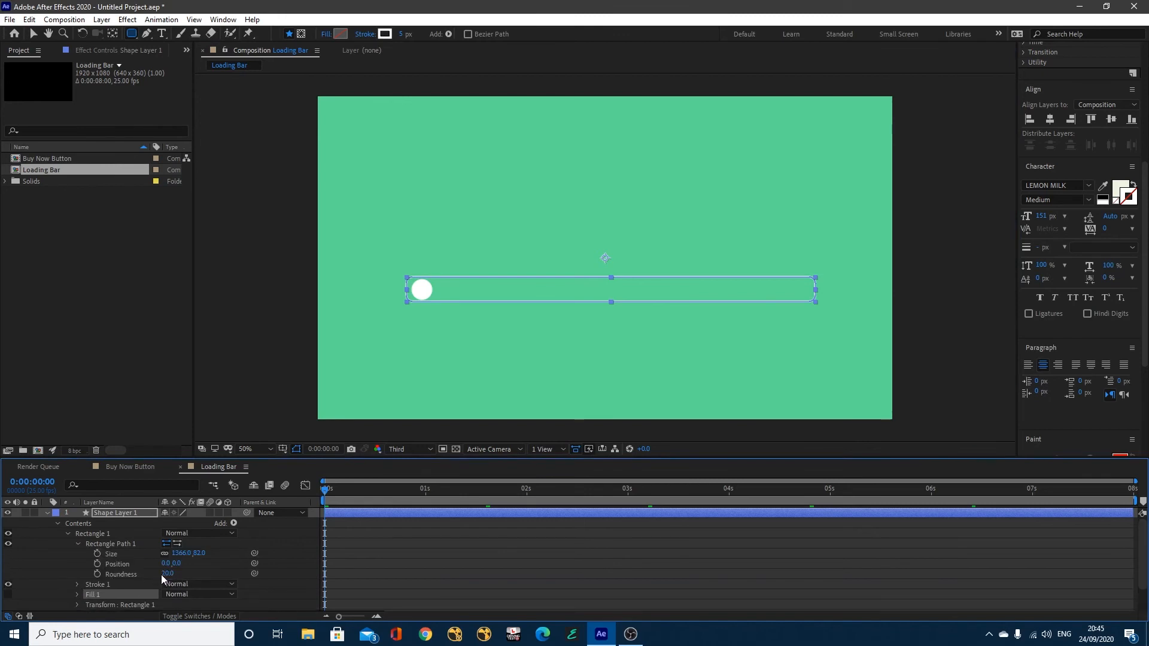
drag(166, 574, 193, 575)
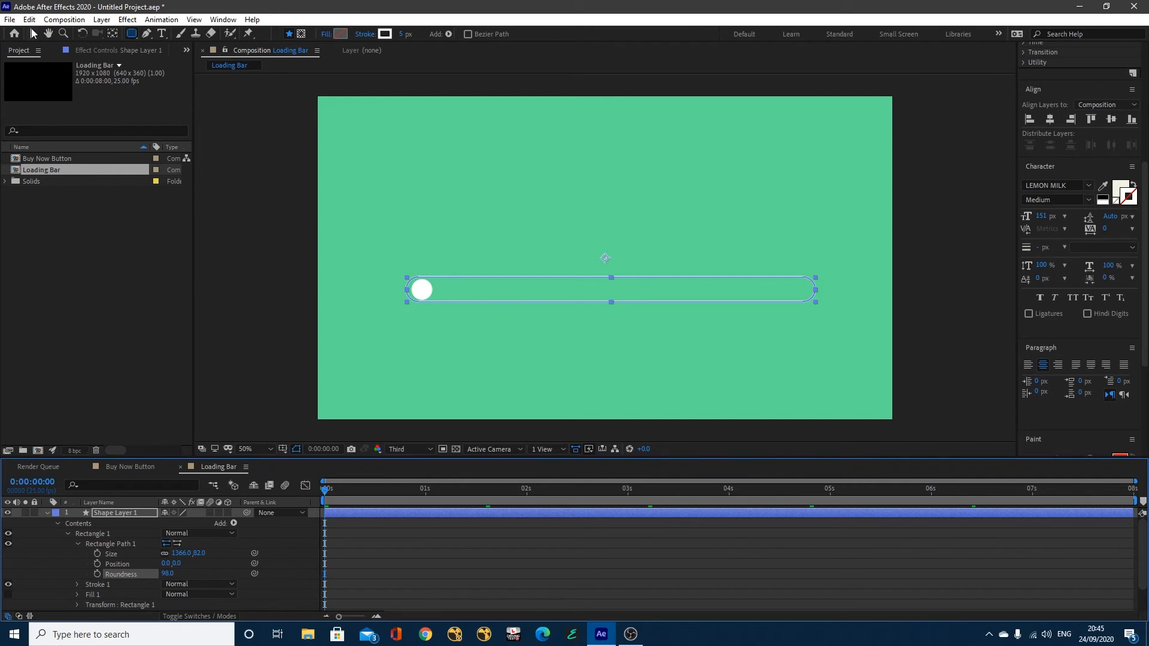
click(33, 34)
click(245, 215)
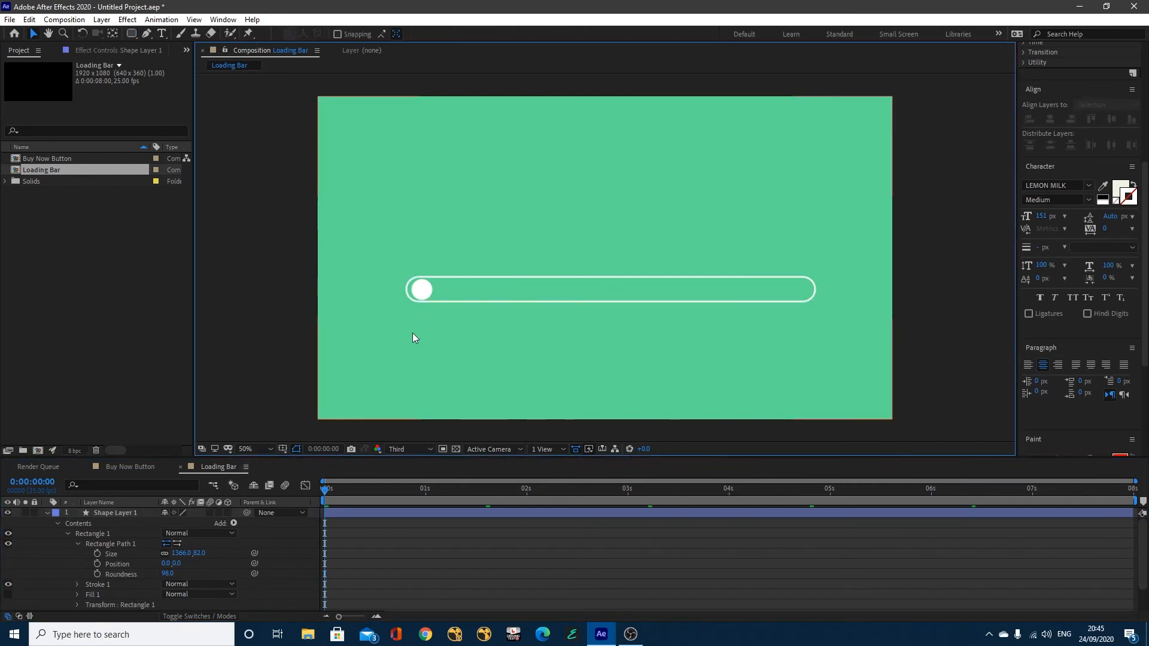
Nudge the rounded bar outline slightly down and to the right to fit around the ball.
click(416, 299)
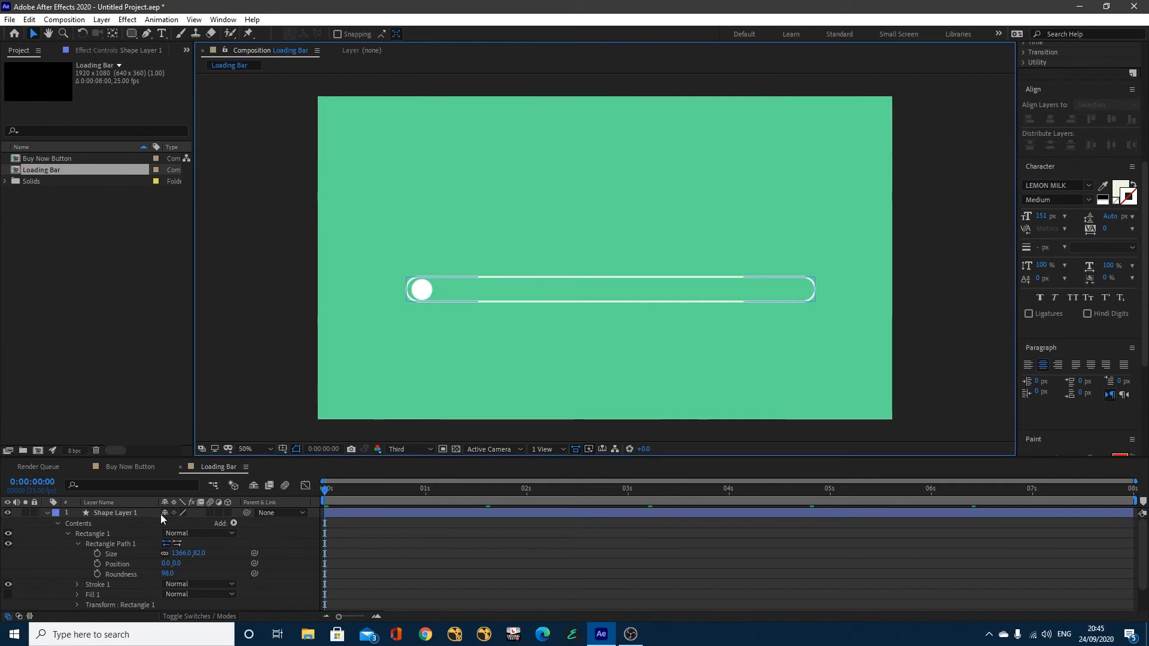
click(110, 513)
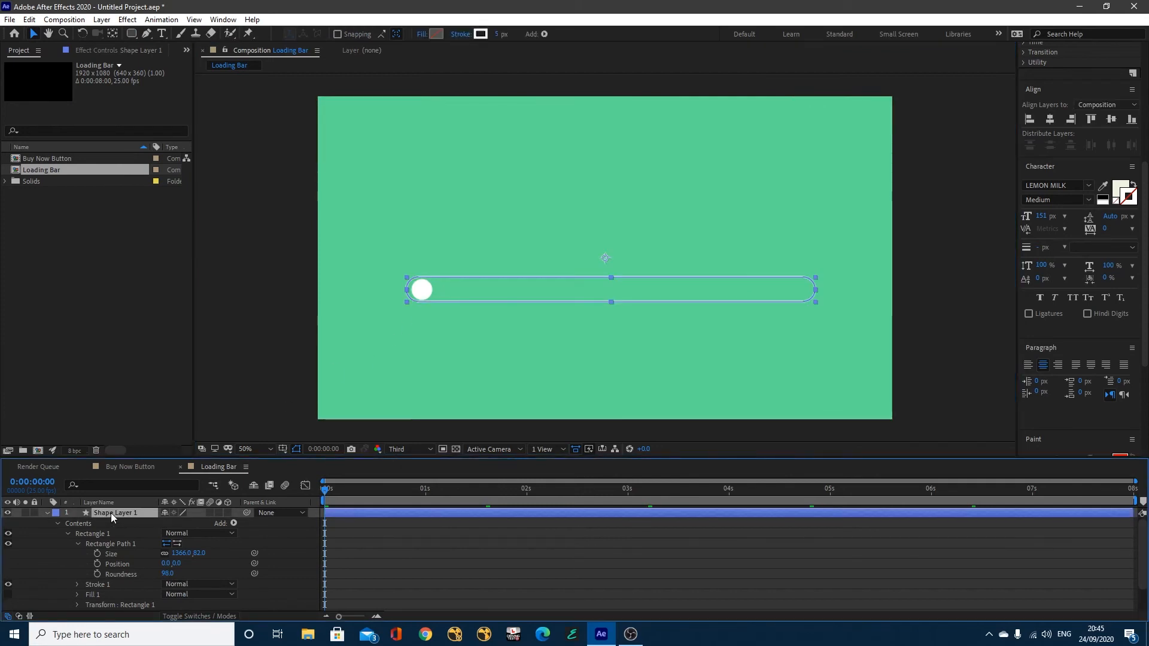
key(Down)
key(Right)
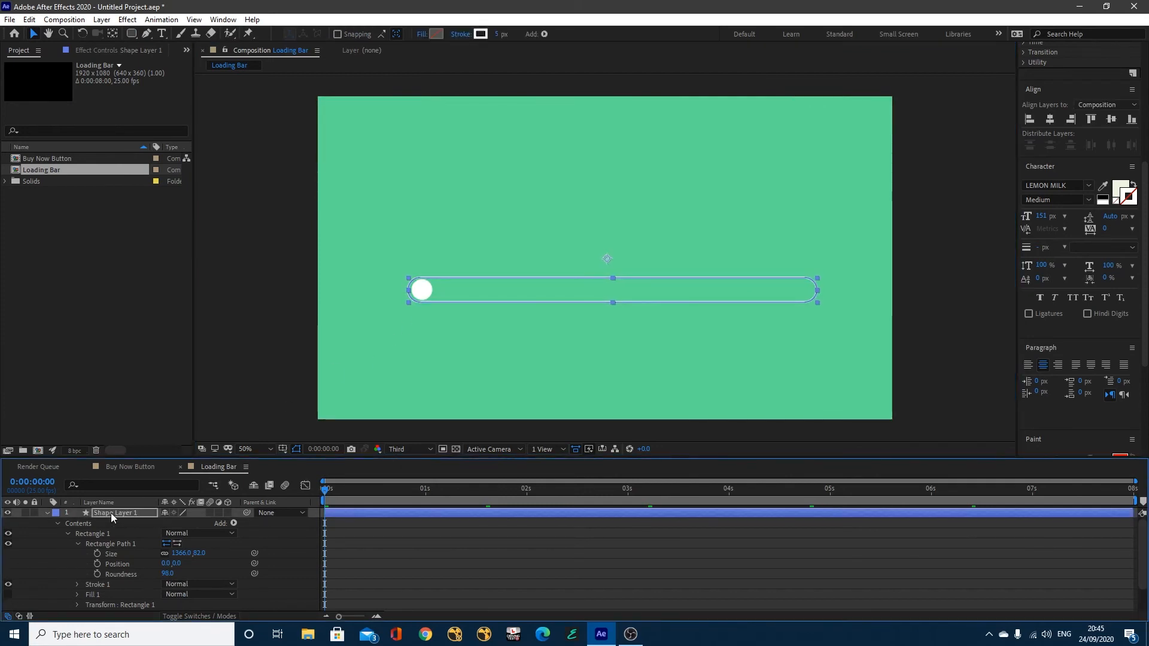
Nudge the rounded bar outline a few pixels further right to leave space around the ball, and deselect it.
key(Right)
key(Right)
key(Right)
key(Right)
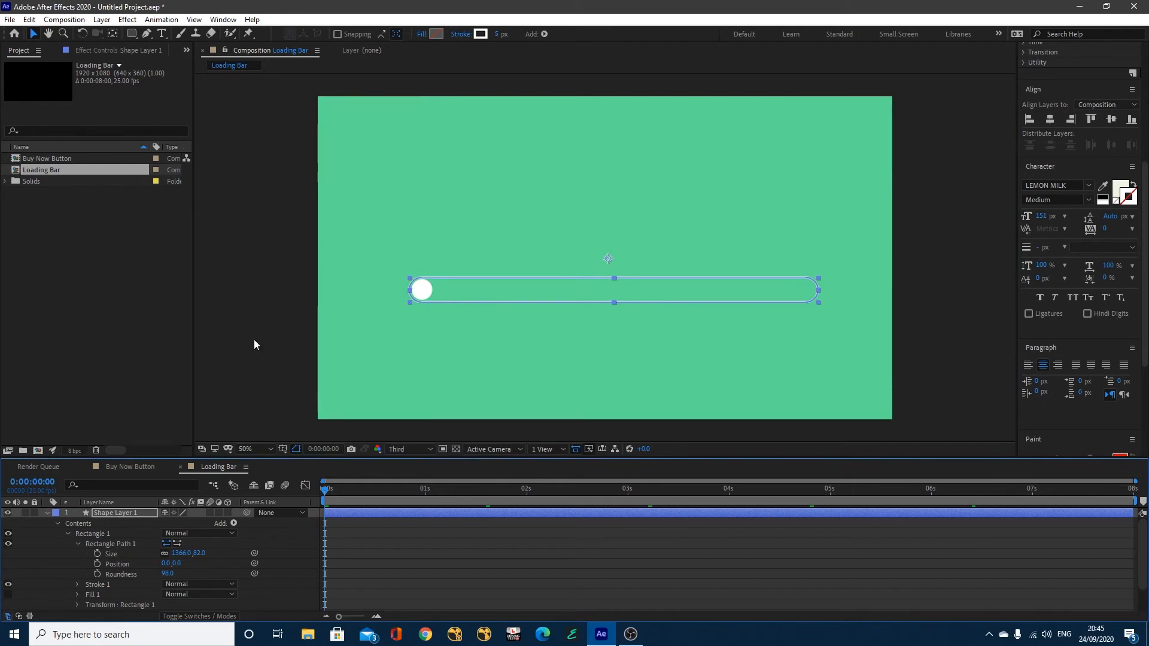
click(355, 317)
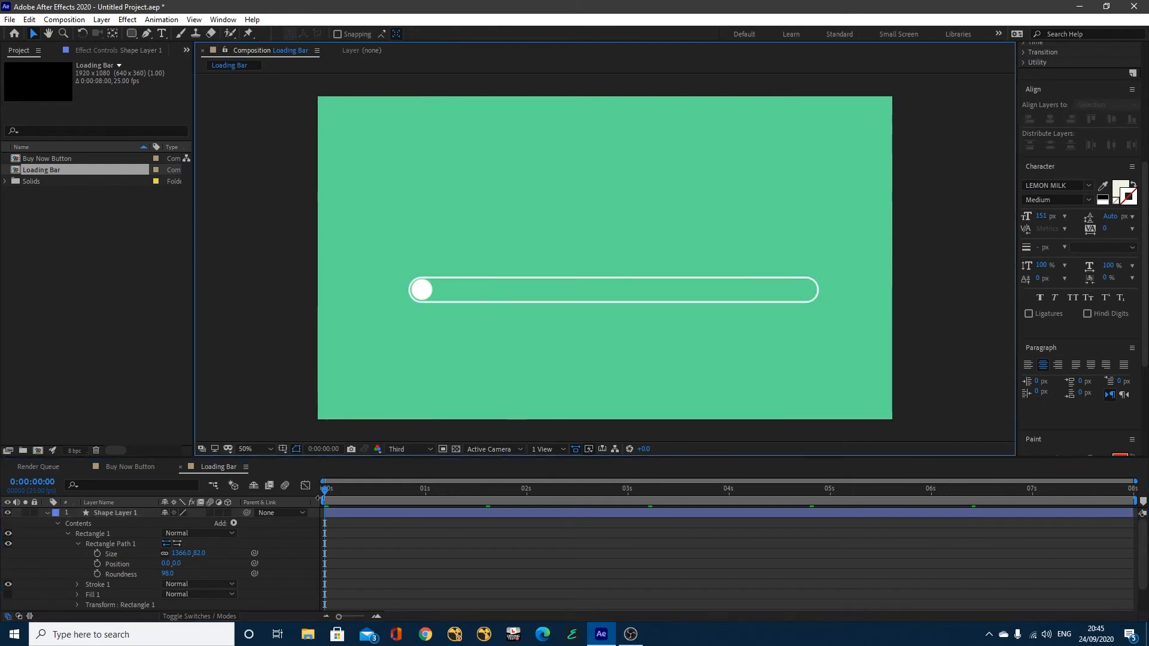
At frame 20, move the bar outline's anchor point to the bar's left end and show the layer's Scale.
drag(325, 491, 403, 496)
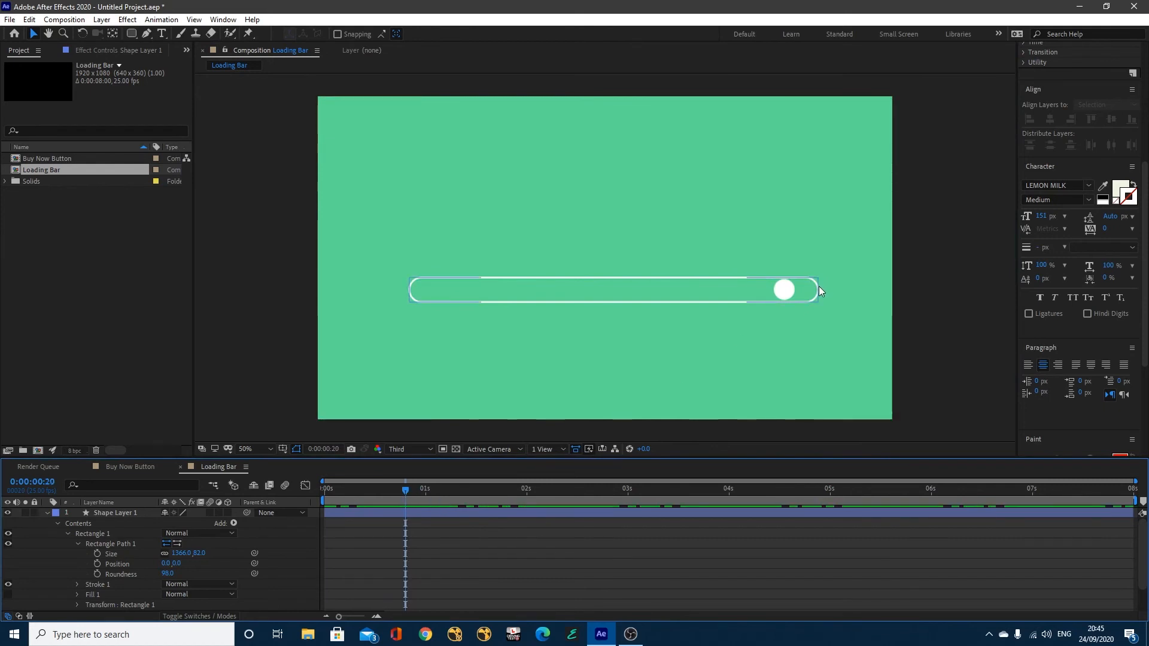
click(49, 515)
click(110, 509)
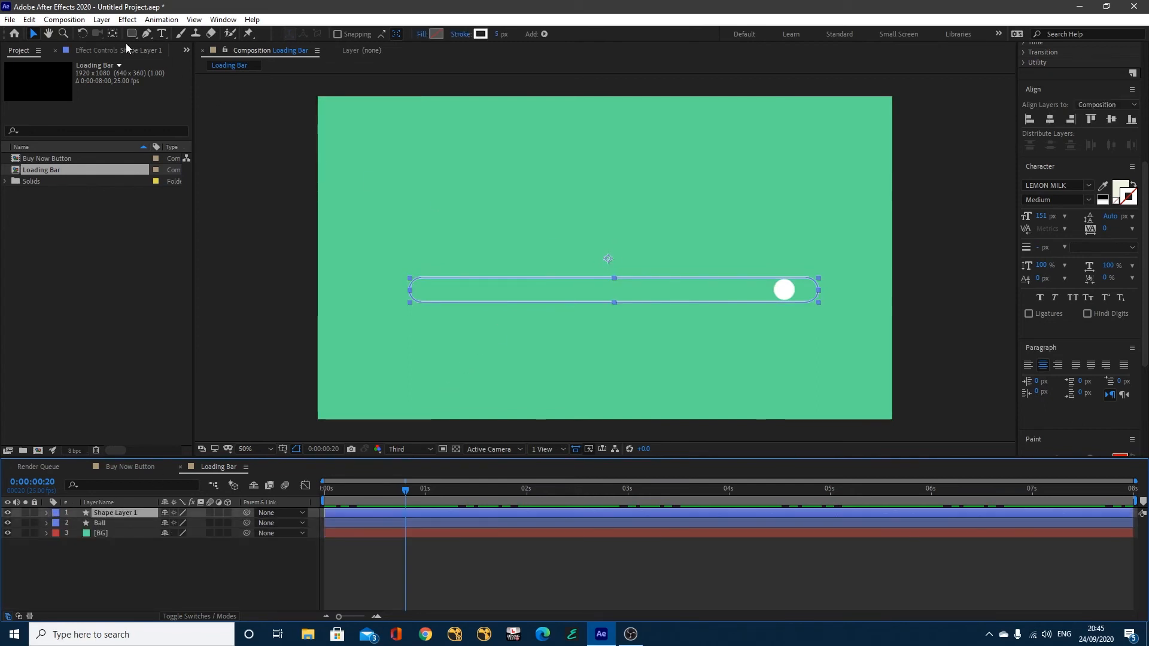
click(113, 34)
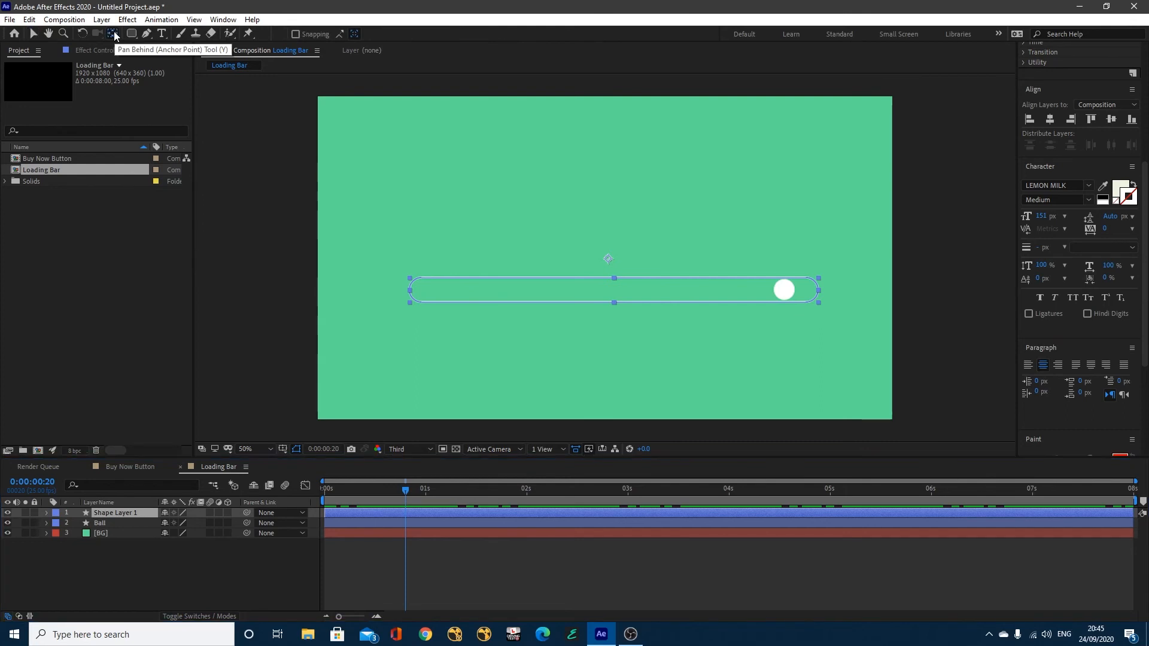
click(609, 261)
drag(609, 262, 603, 267)
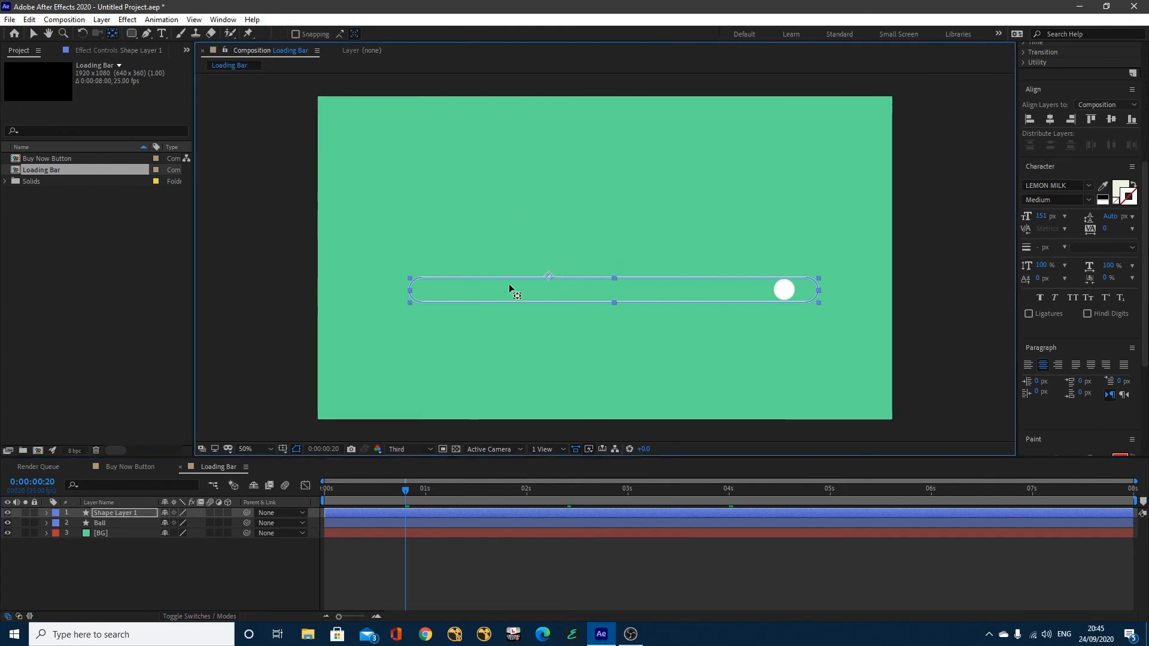
drag(477, 287, 410, 291)
key(s)
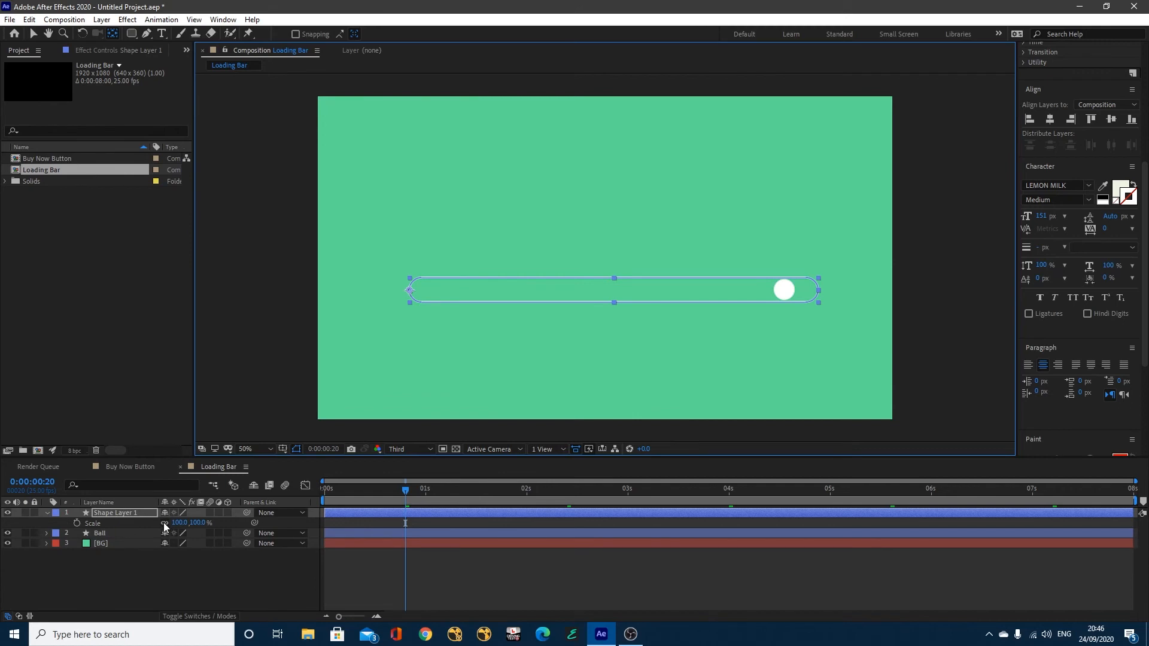
mouse_move(178, 523)
mouse_down()
mouse_move(200, 524)
mouse_move(162, 524)
mouse_up()
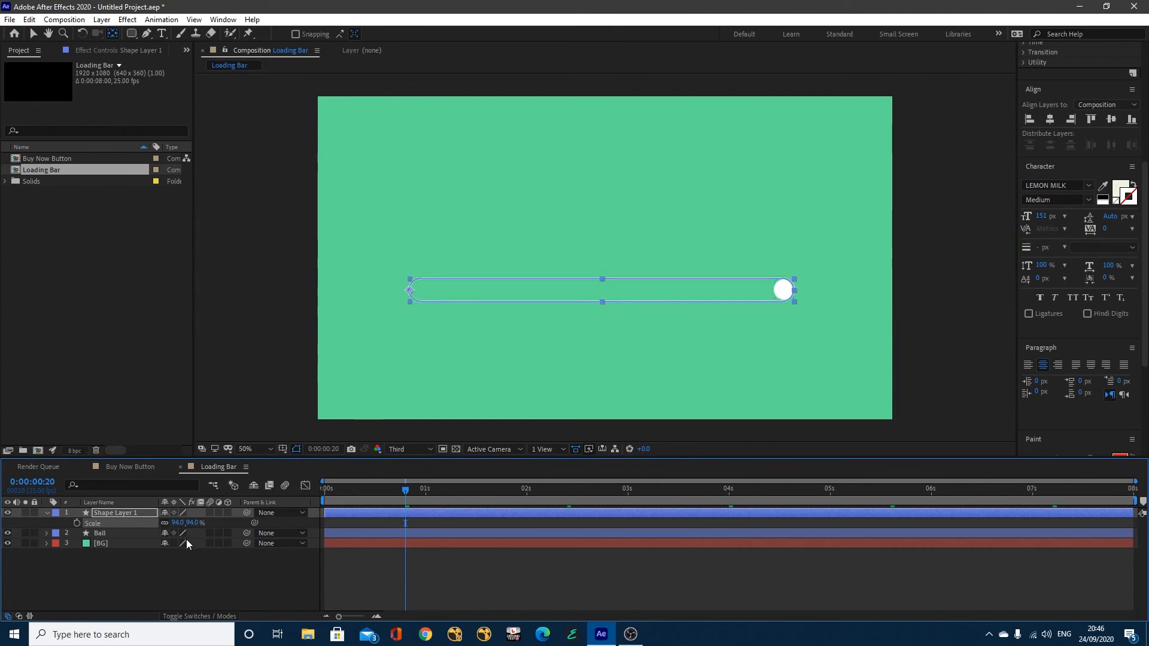
key(ctrl+z)
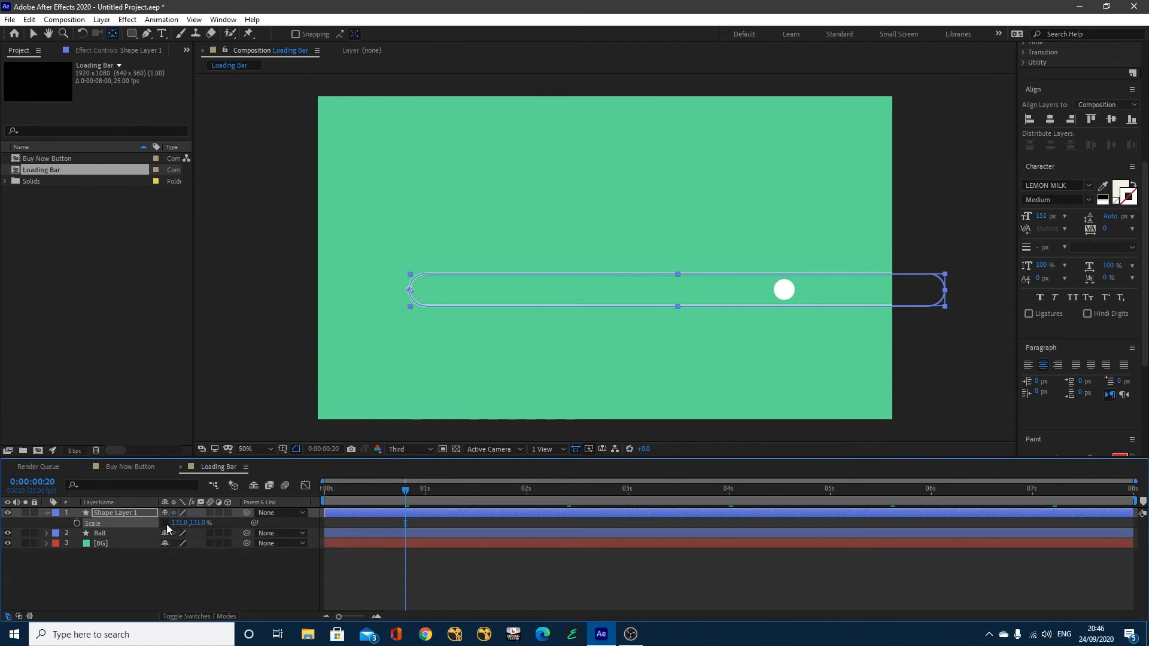
key(ctrl+z)
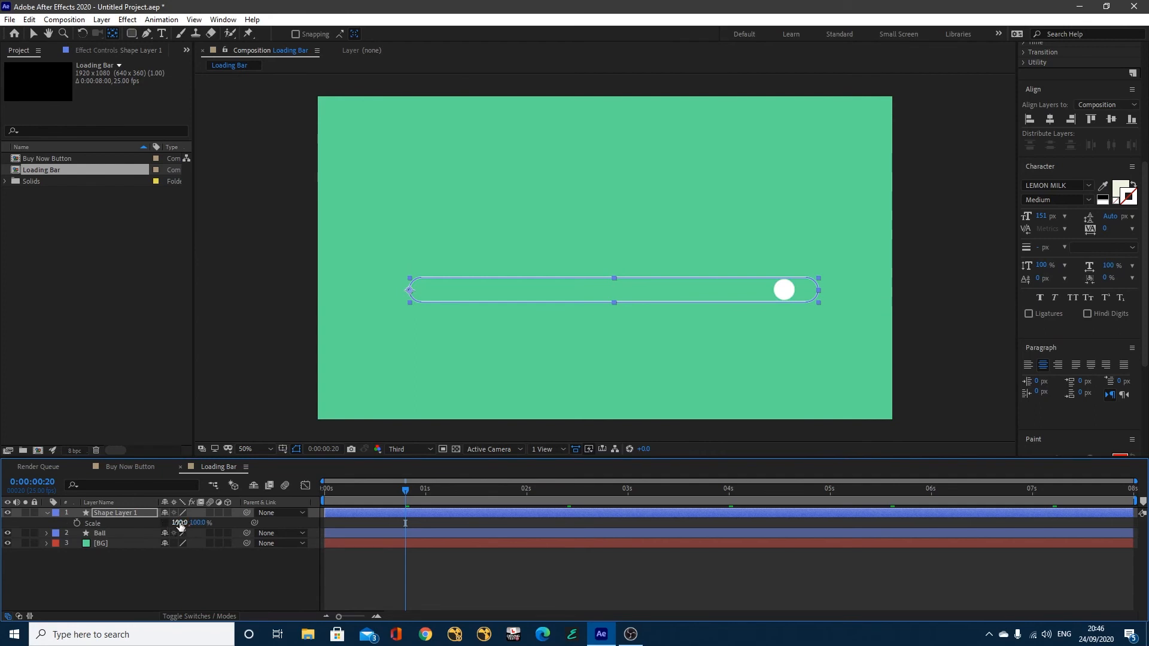
Set only the horizontal scale of the bar outline to 95%, preview the loading animation, and return to the first frame.
mouse_move(178, 522)
mouse_down()
mouse_move(143, 526)
mouse_move(181, 525)
mouse_up()
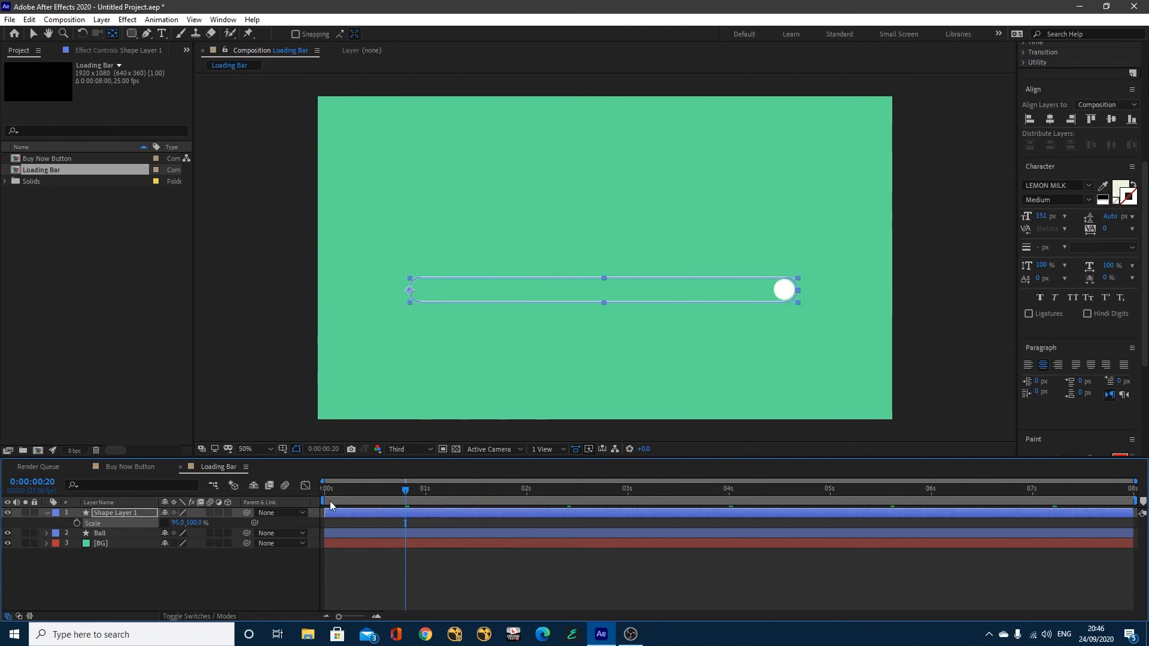
click(241, 573)
click(345, 490)
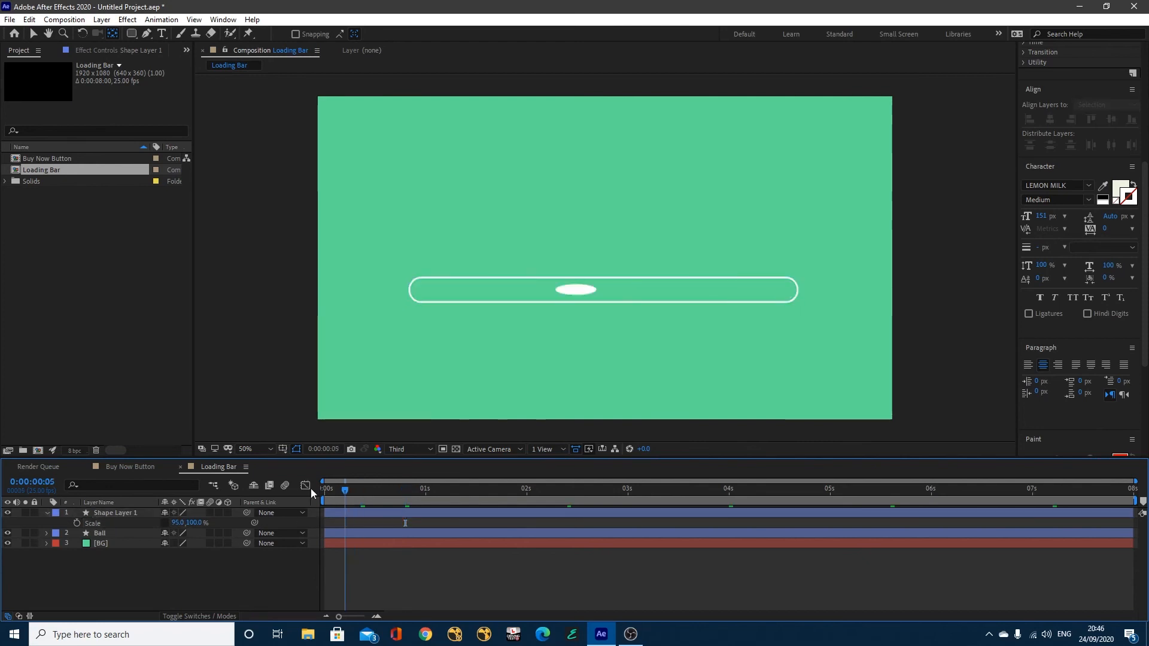
key(space)
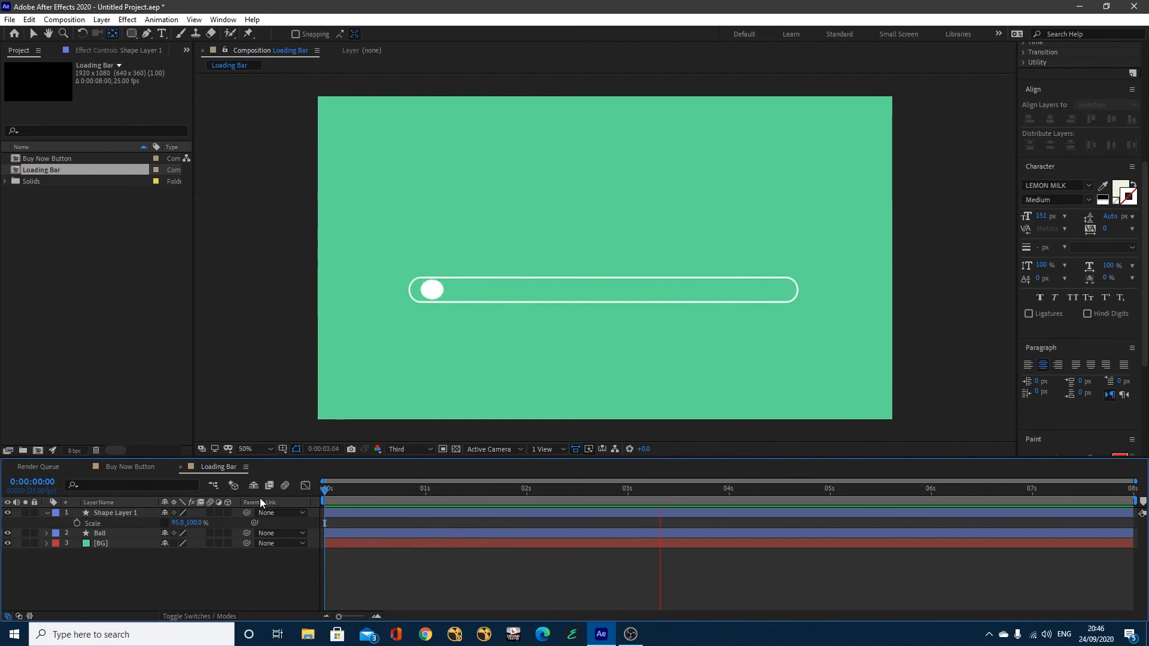
key(space)
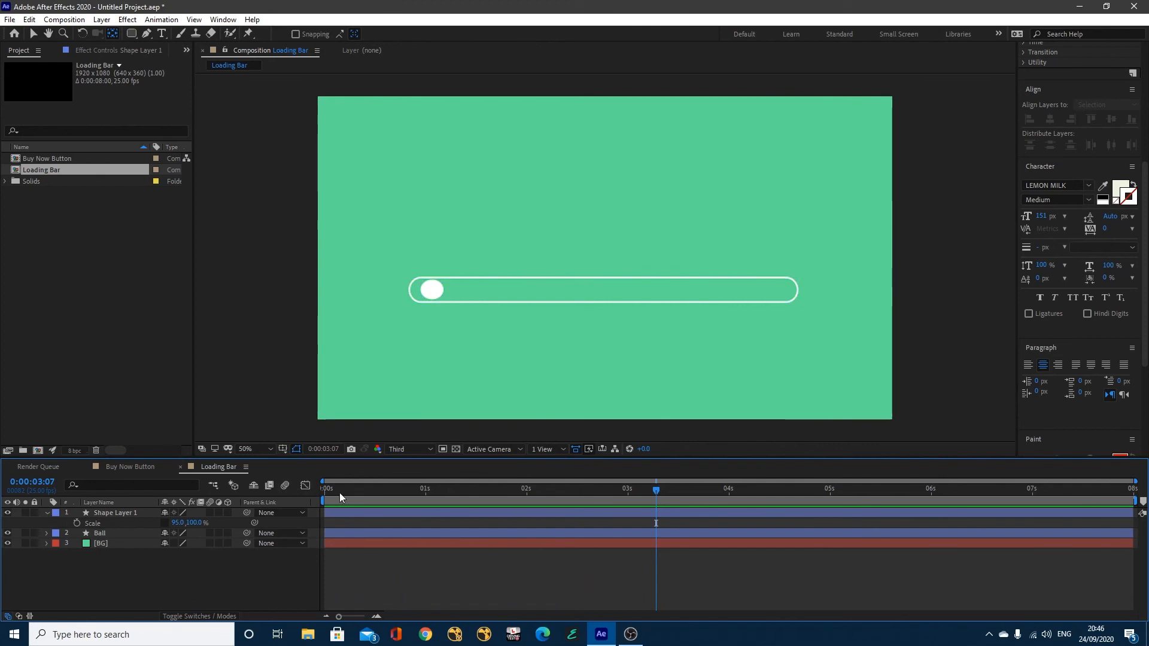
key(Home)
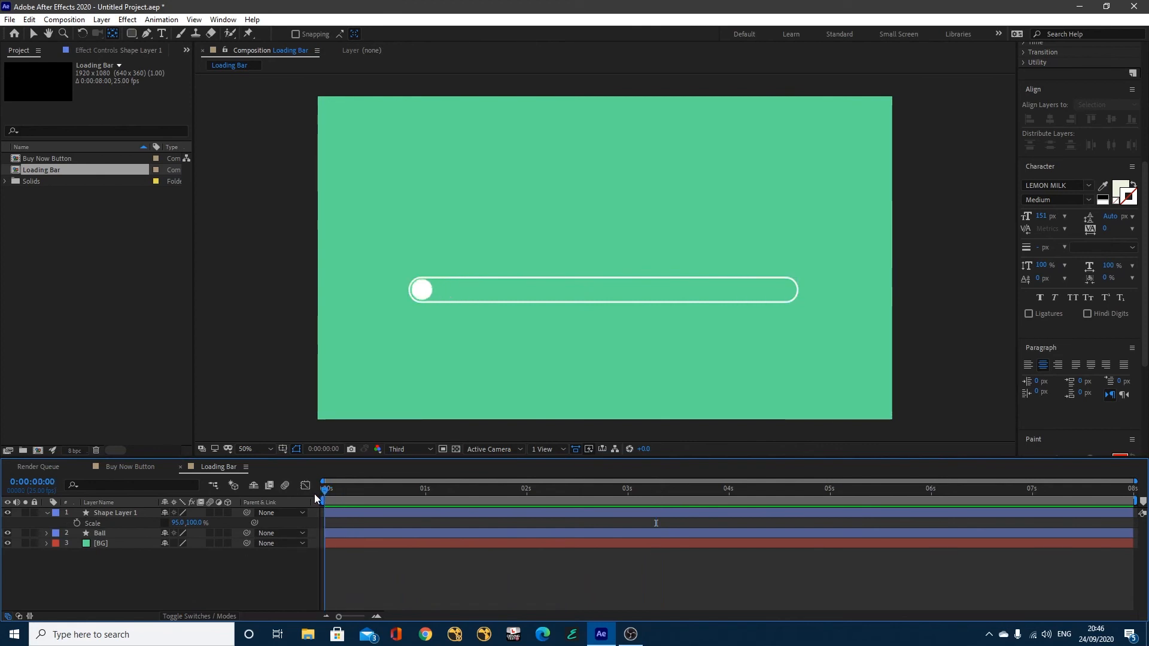
Add the text Loading and place it centrally above the bar.
click(162, 34)
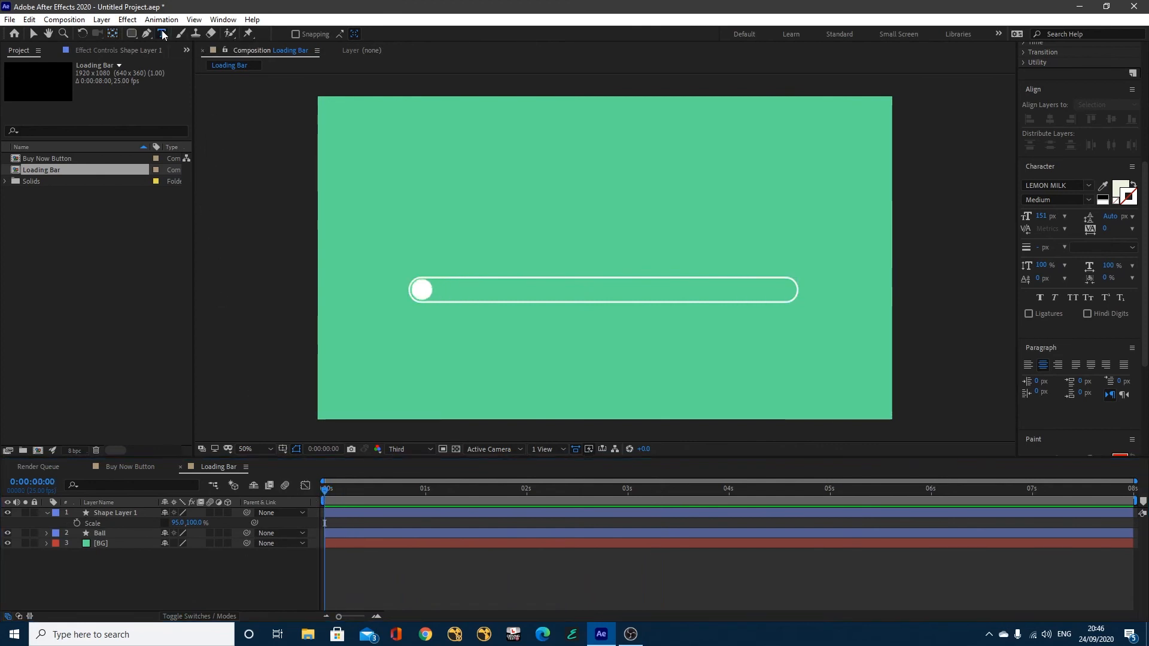
click(449, 216)
text(Lo)
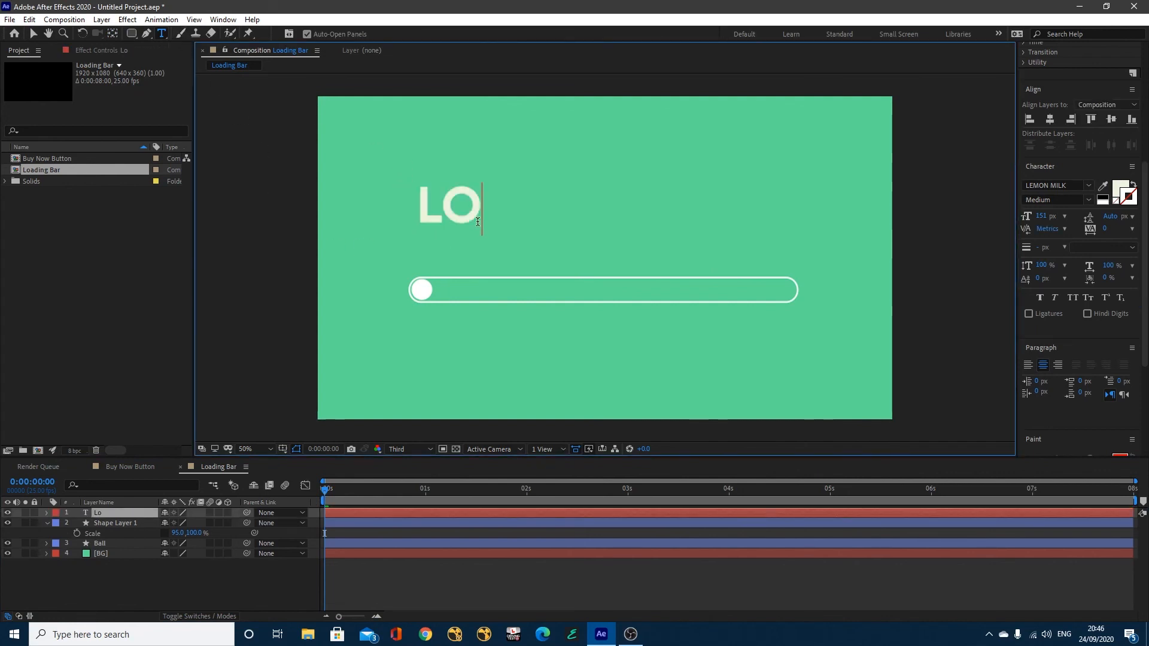
text(adin)
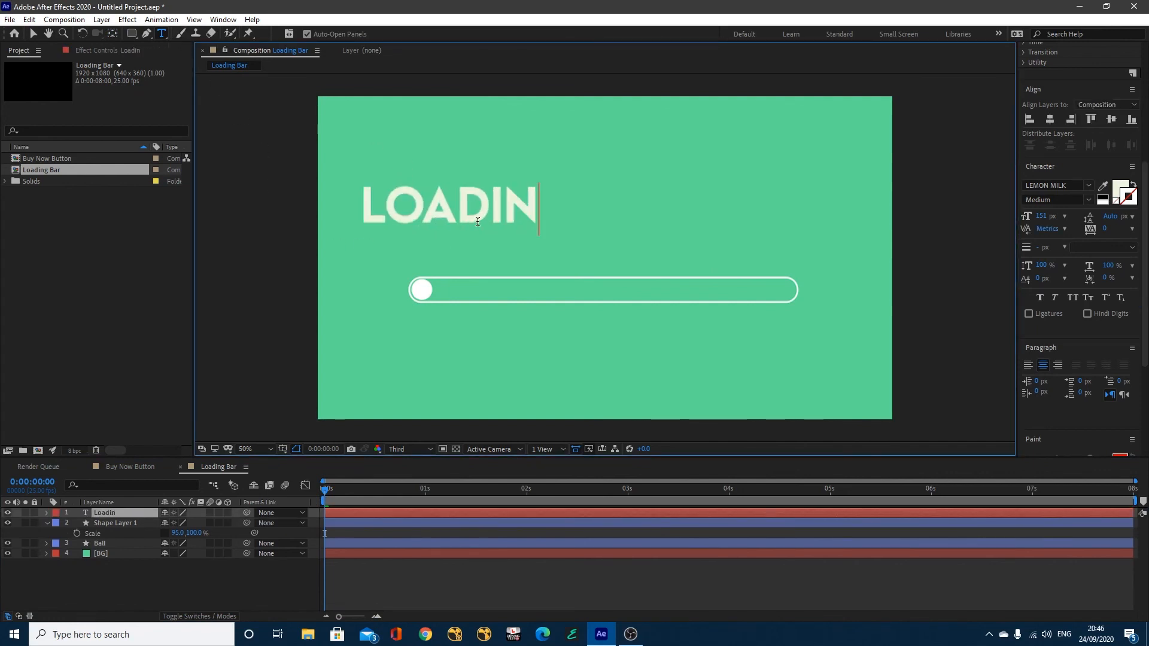
text(g)
click(33, 33)
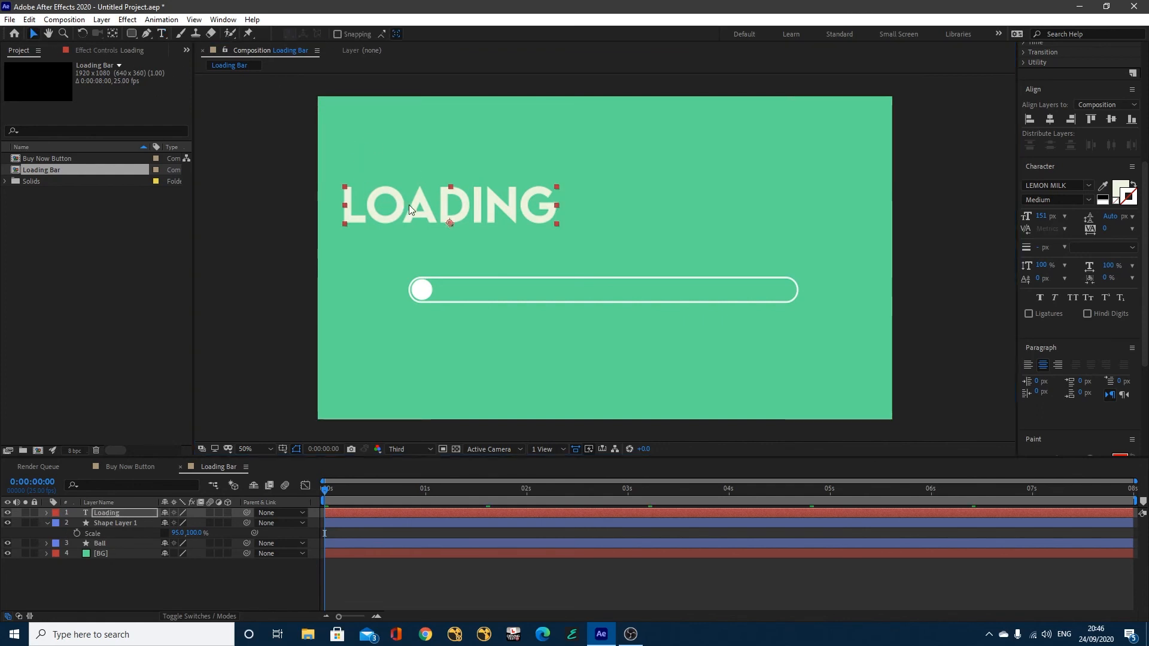
drag(410, 207, 555, 236)
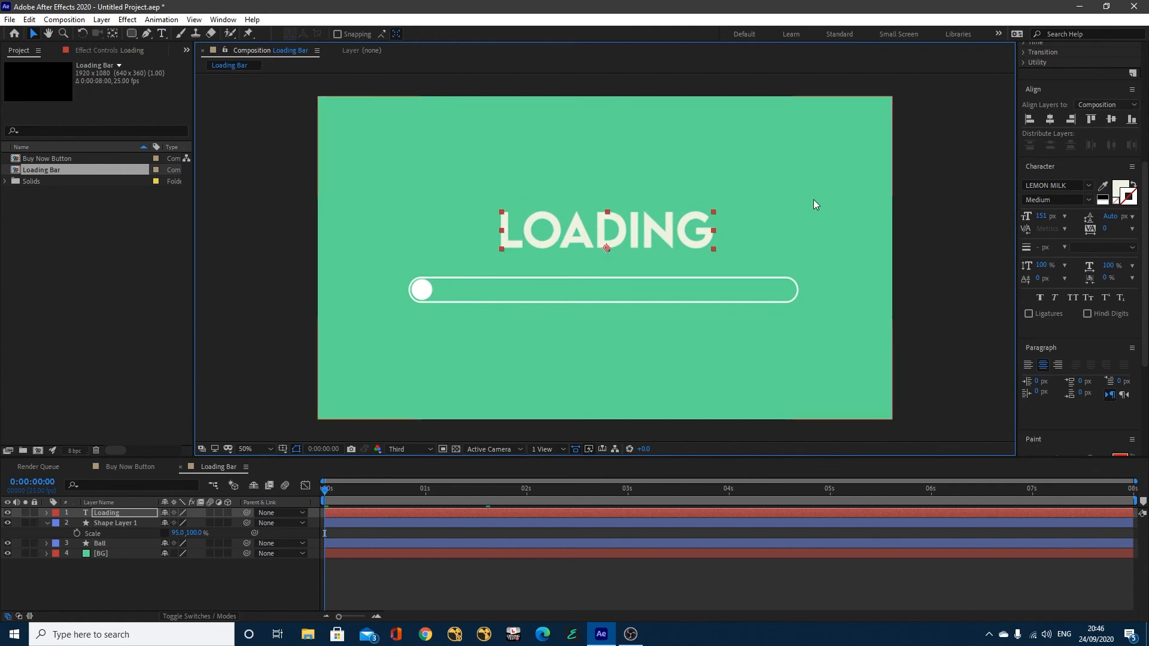
Apply the Twisty Ribbons preset from the Miscellaneous text animation presets to the Loading layer at the first frame.
scroll(1088, 157, up, 5)
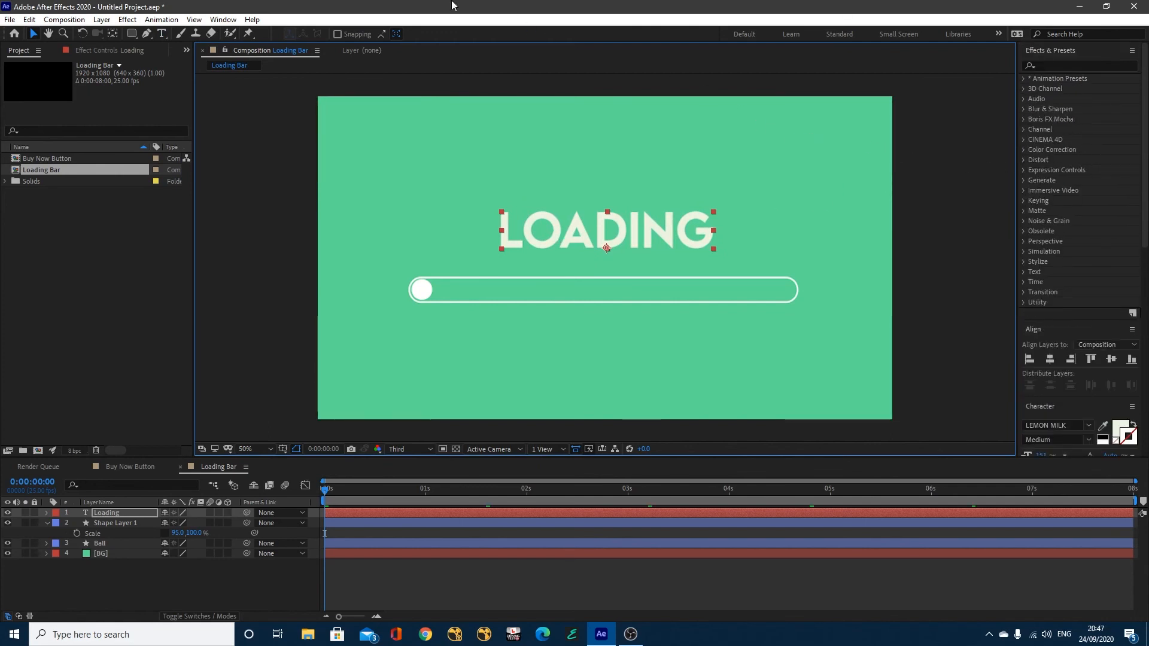
click(225, 20)
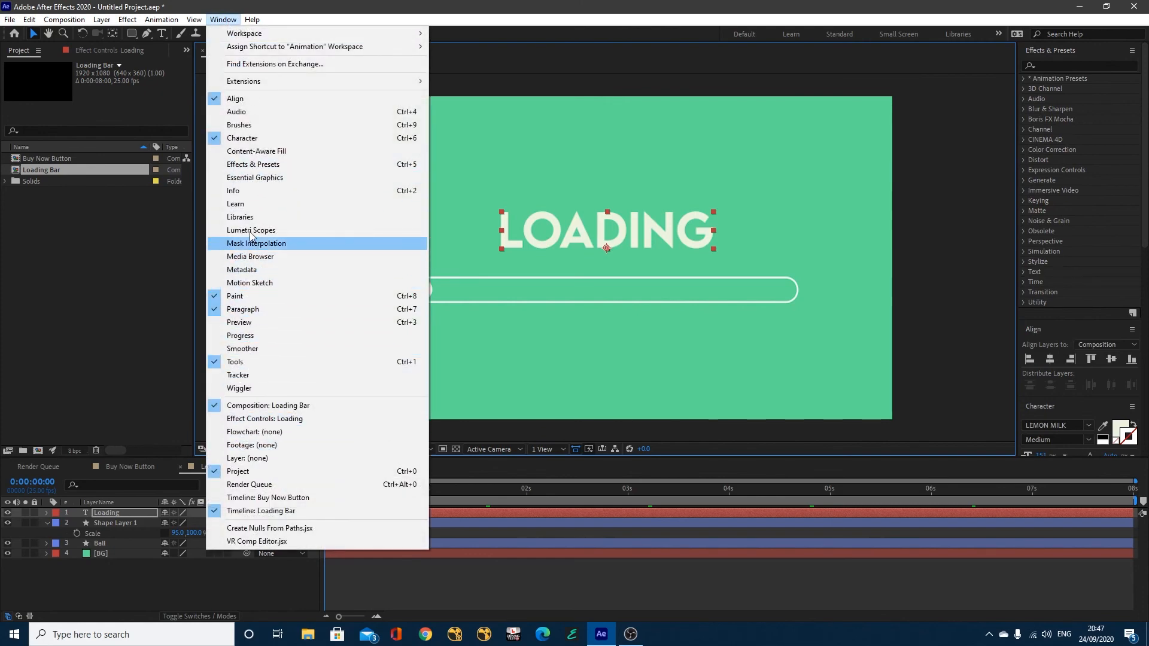
click(244, 169)
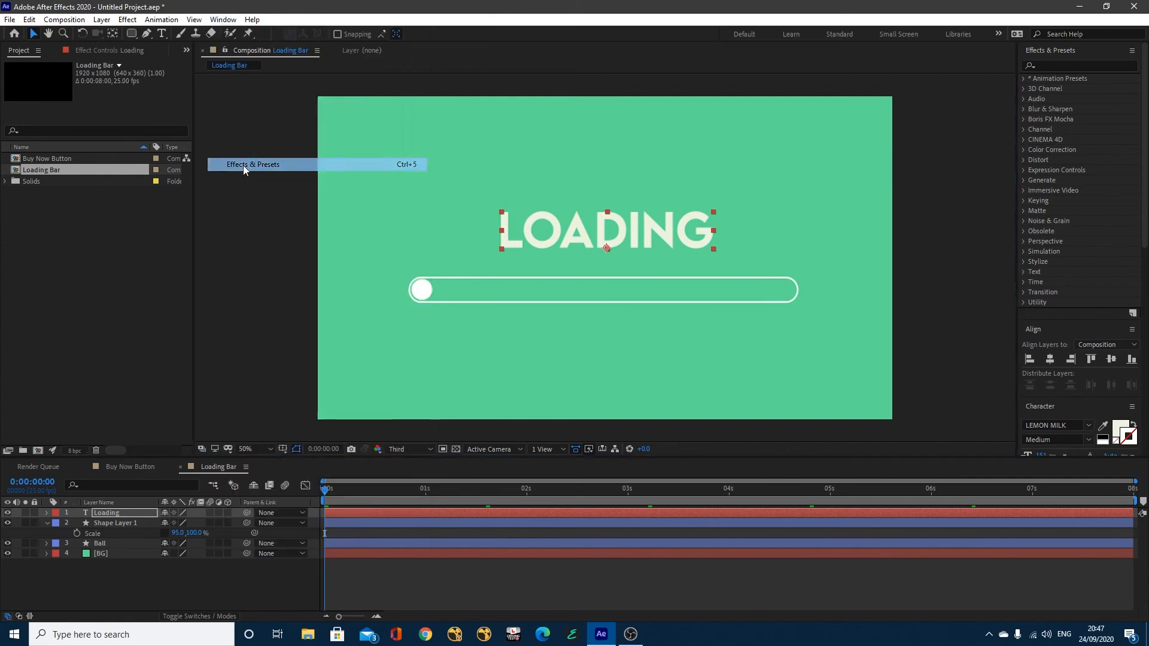
click(1023, 78)
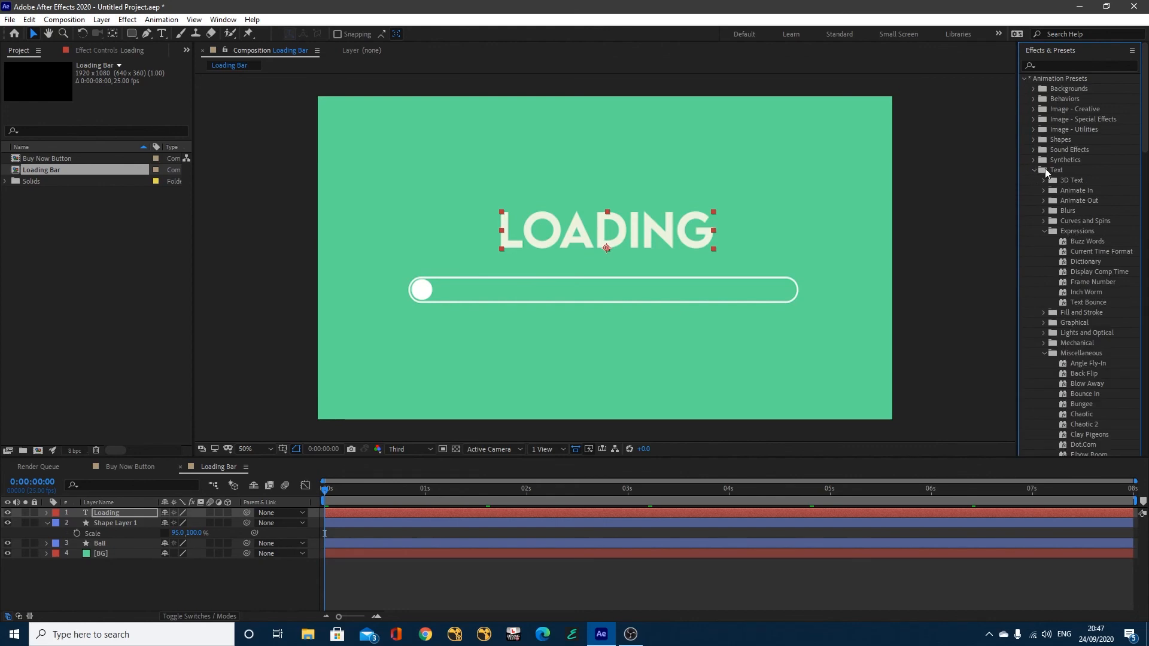
scroll(1080, 279, down, 3)
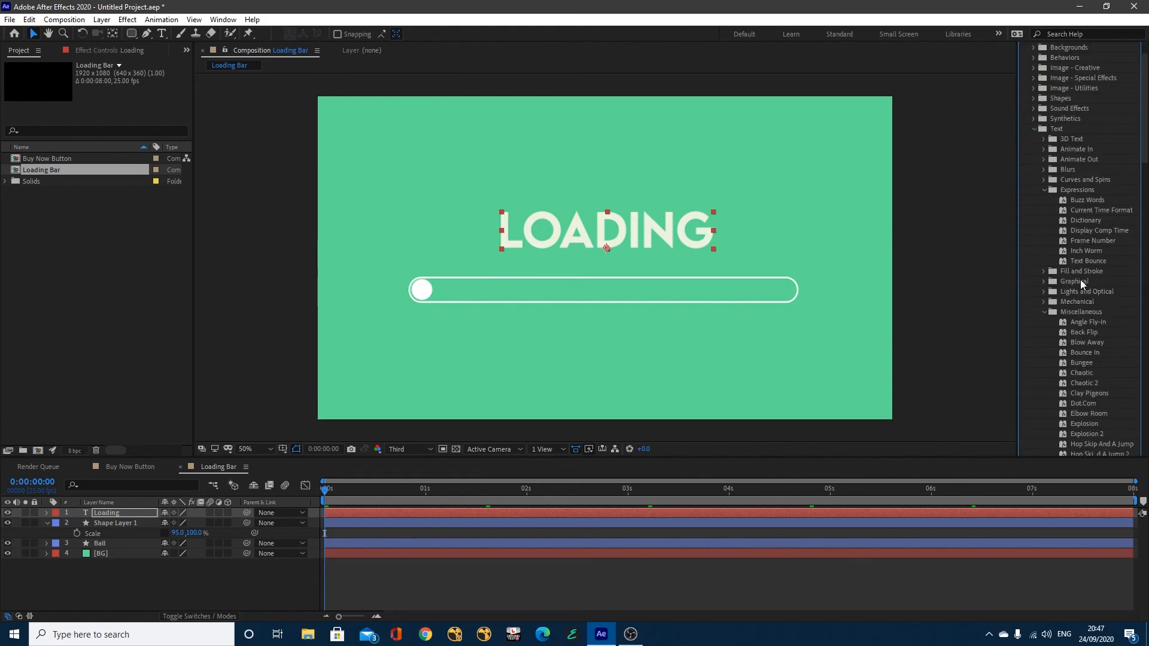
scroll(1096, 309, down, 5)
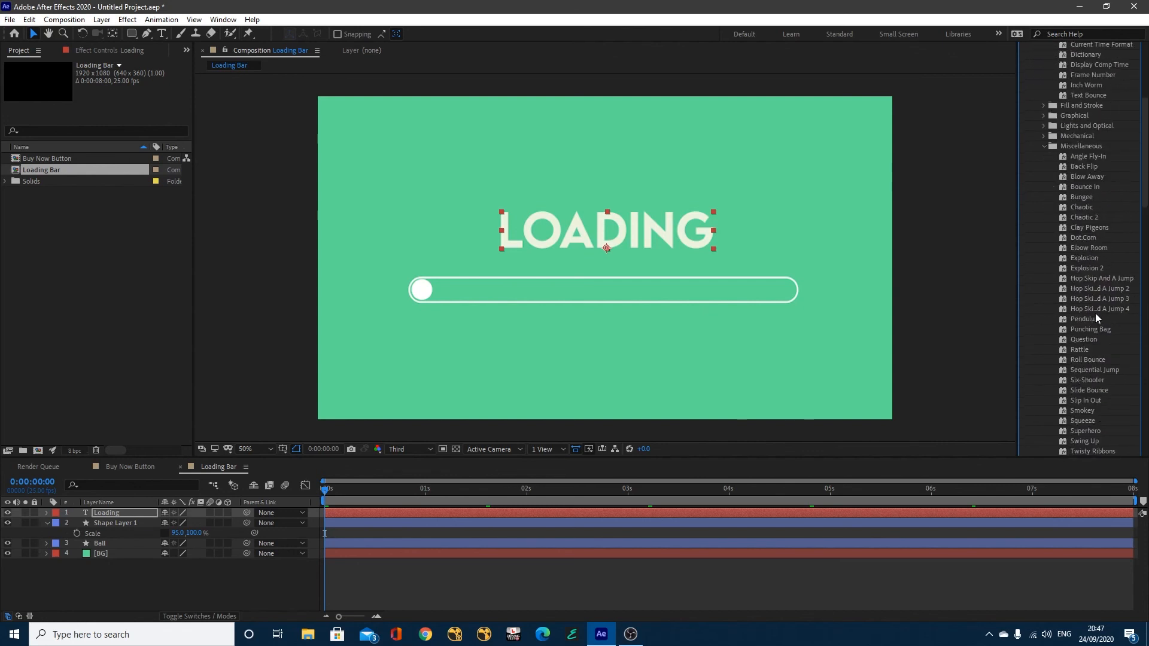
scroll(1095, 317, down, 1)
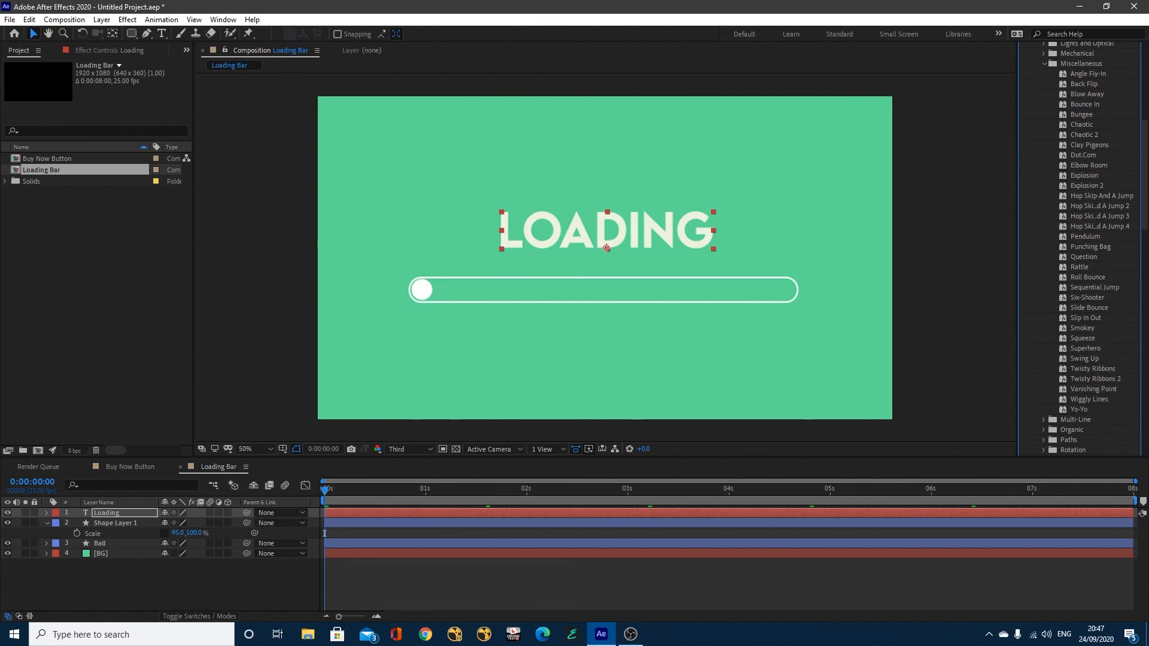
double_click(1093, 368)
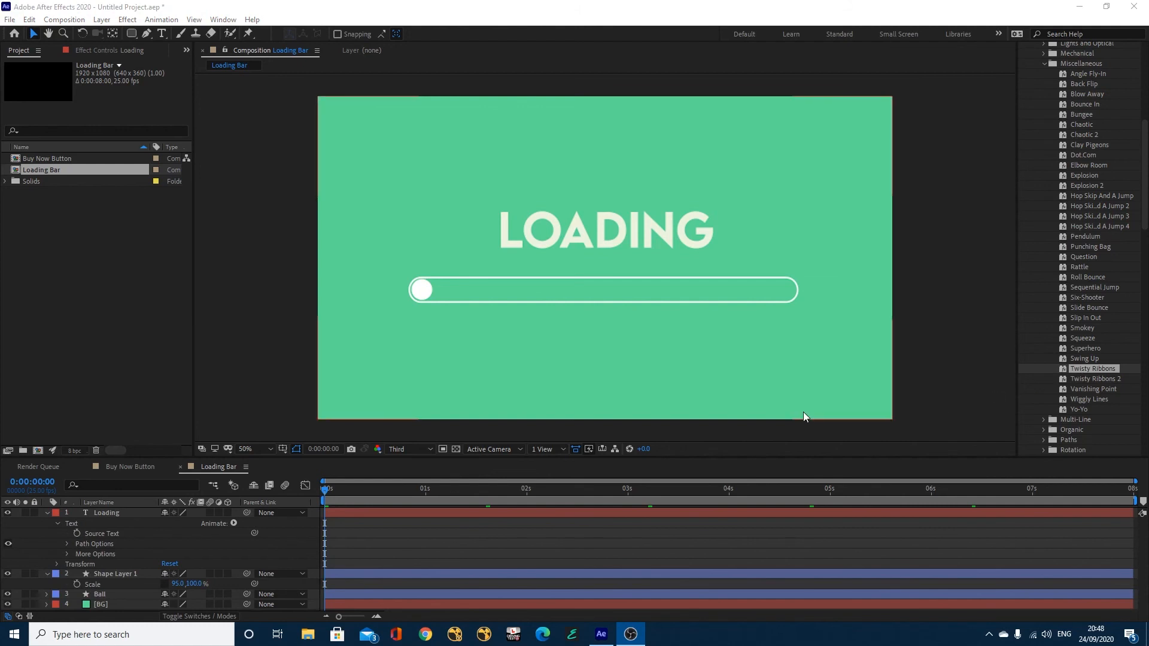
drag(385, 487, 279, 493)
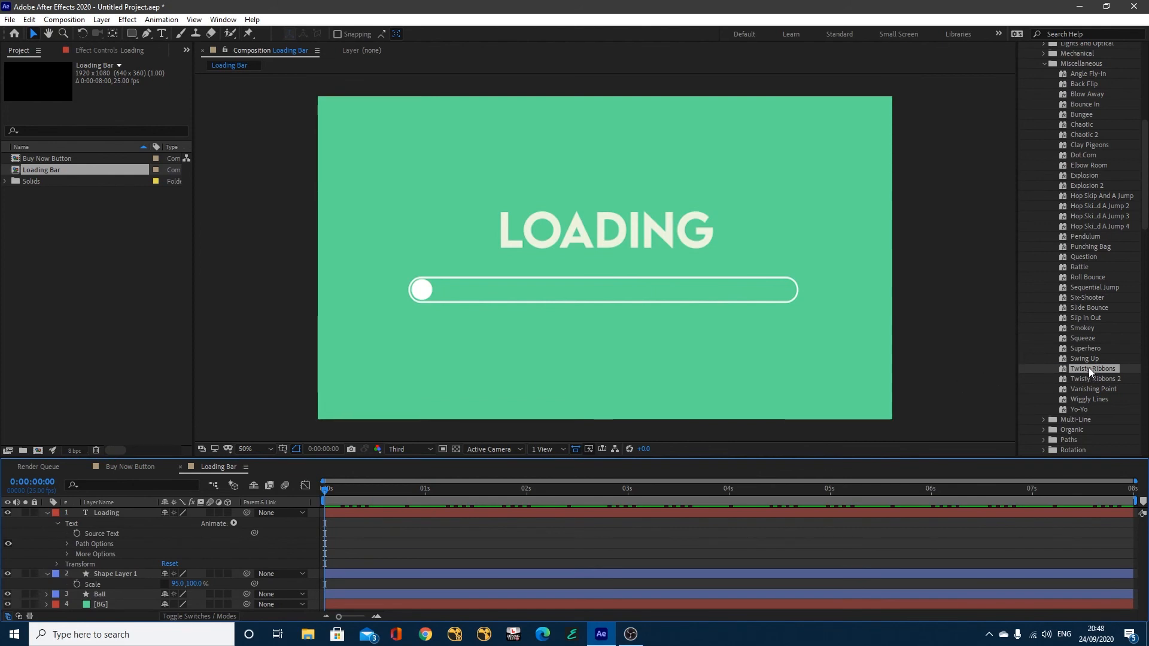
drag(1090, 369, 581, 512)
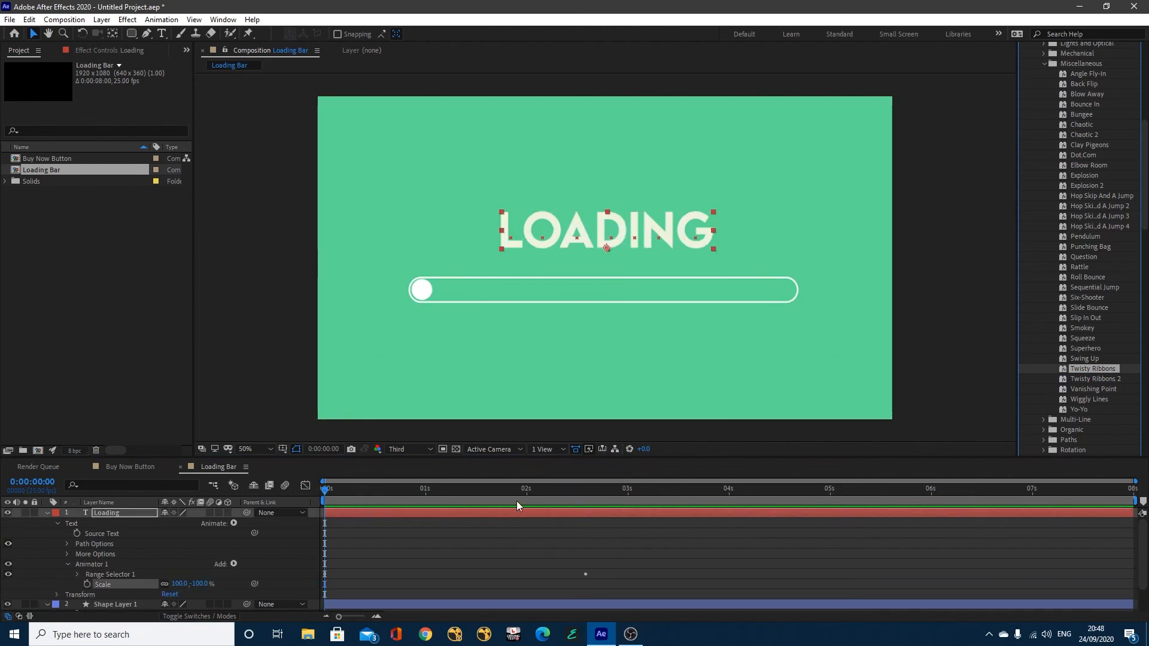
Preview the text animation and inspect the Range Selector settings of the Loading layer's animator.
key(space)
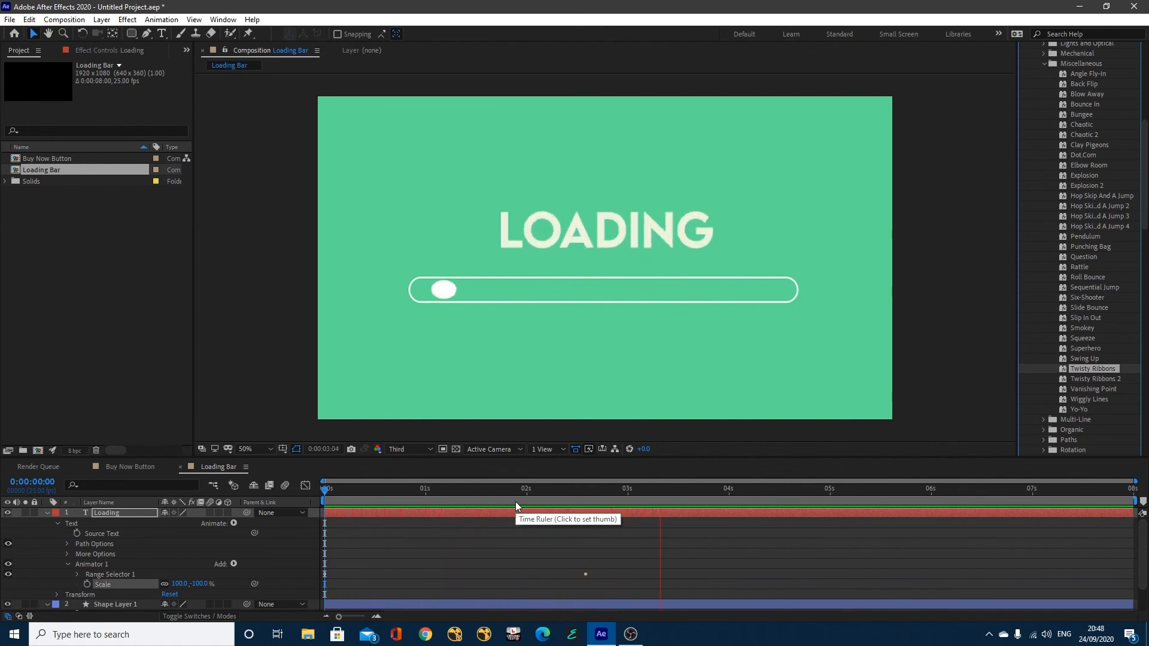
key(space)
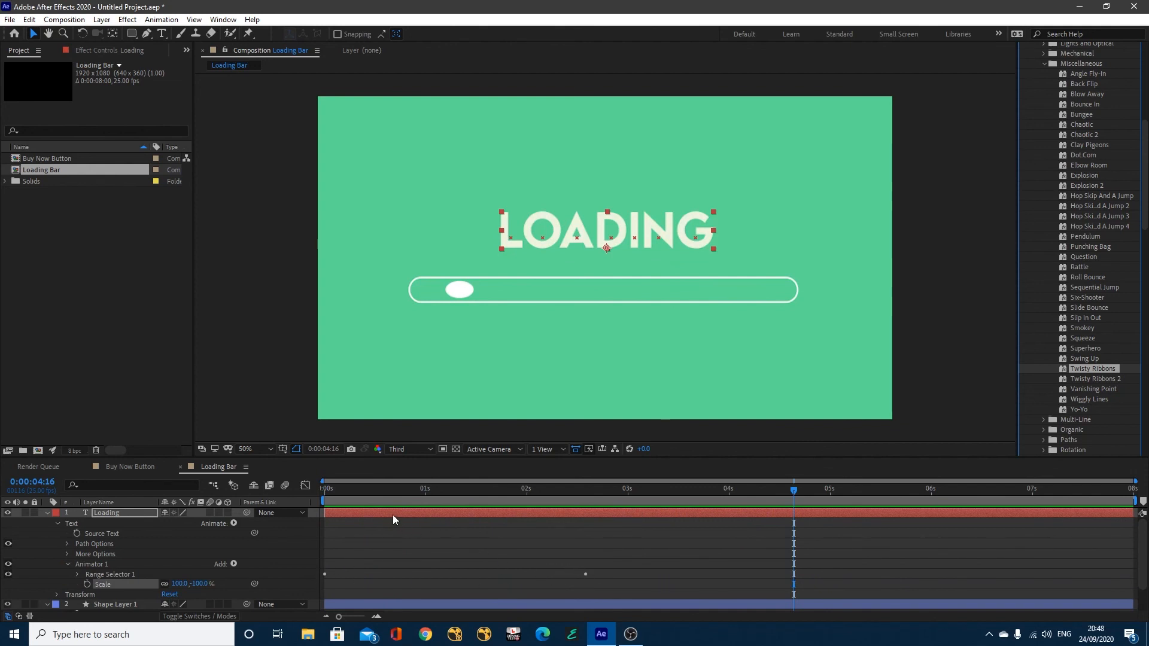
click(77, 575)
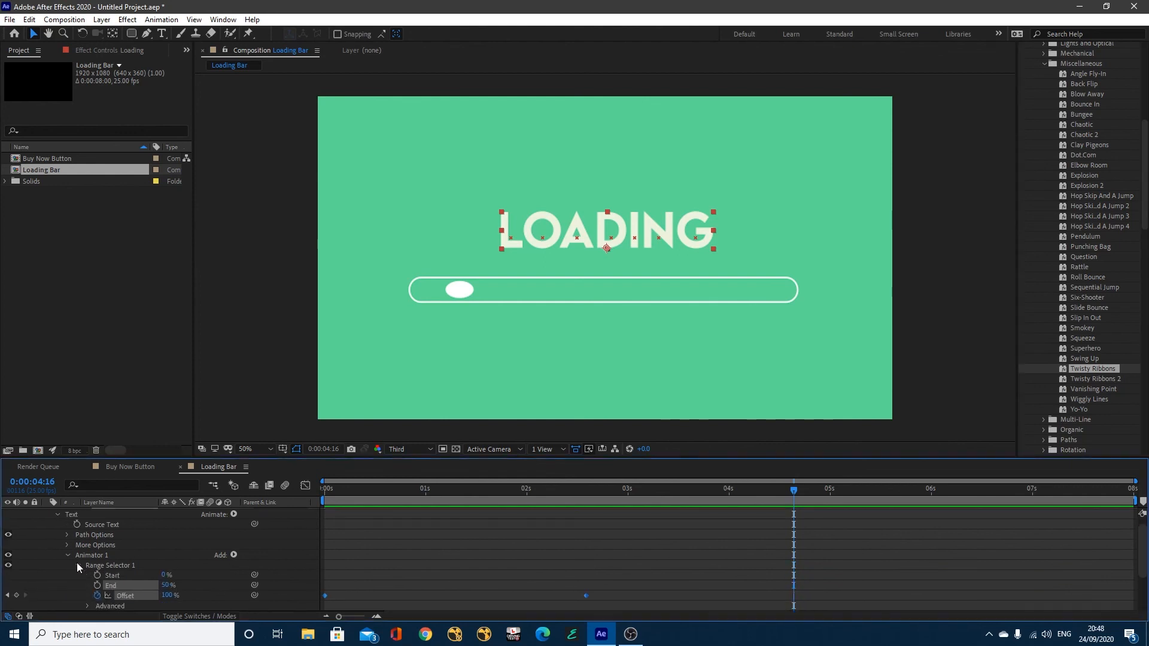
click(76, 563)
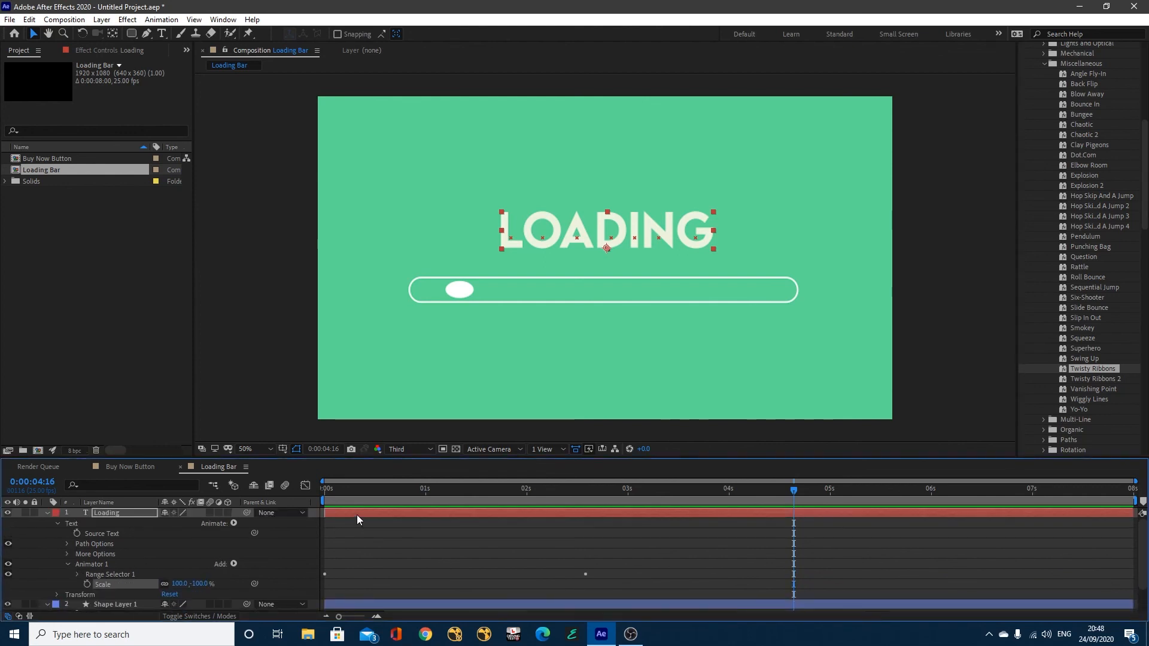
click(356, 514)
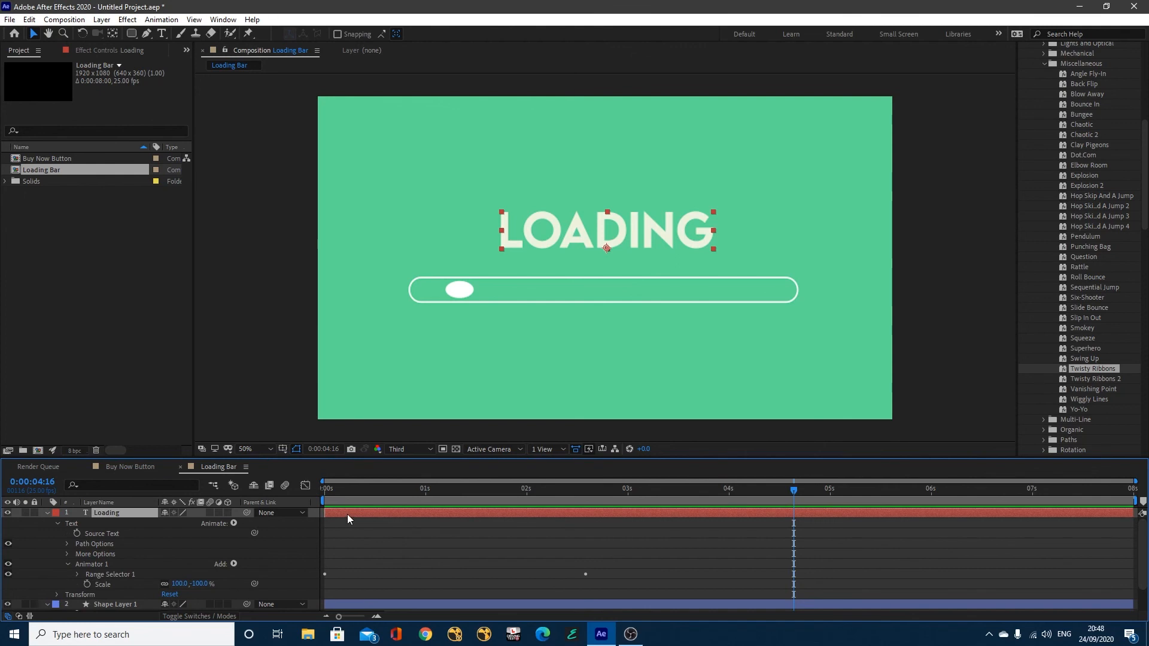
Reveal the Loading layer's keyframes, move the final Range Selector Offset keyframe to 2 seconds, and preview from the first frame.
key(u)
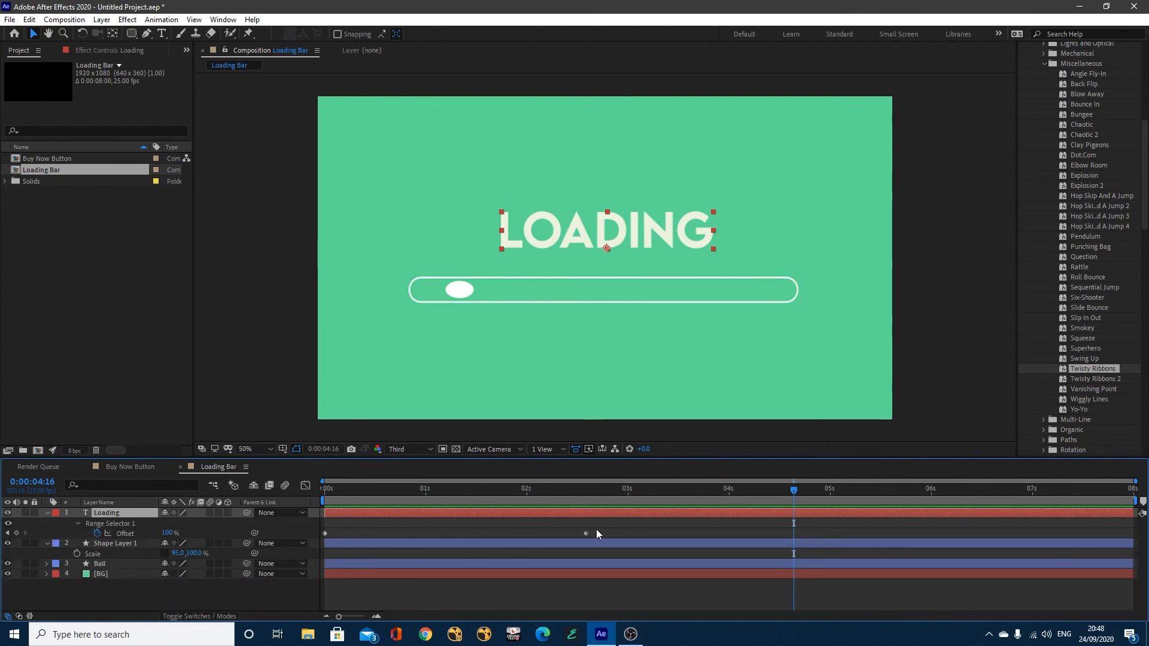
drag(442, 492, 311, 501)
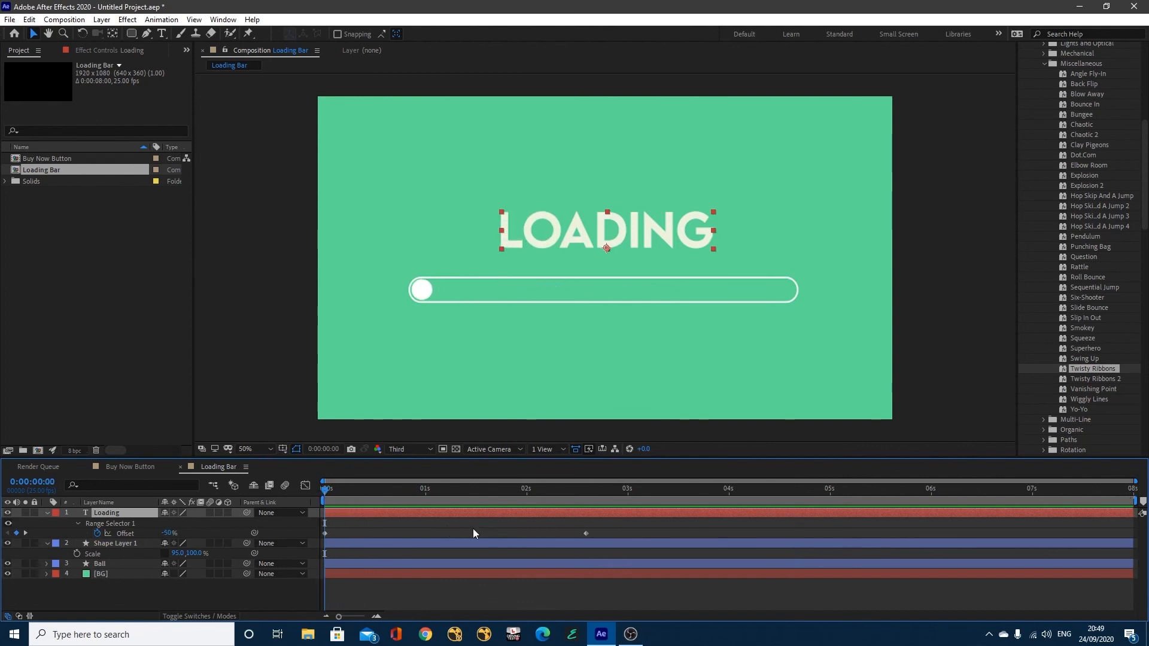
click(526, 489)
drag(587, 533, 527, 535)
drag(532, 491, 306, 498)
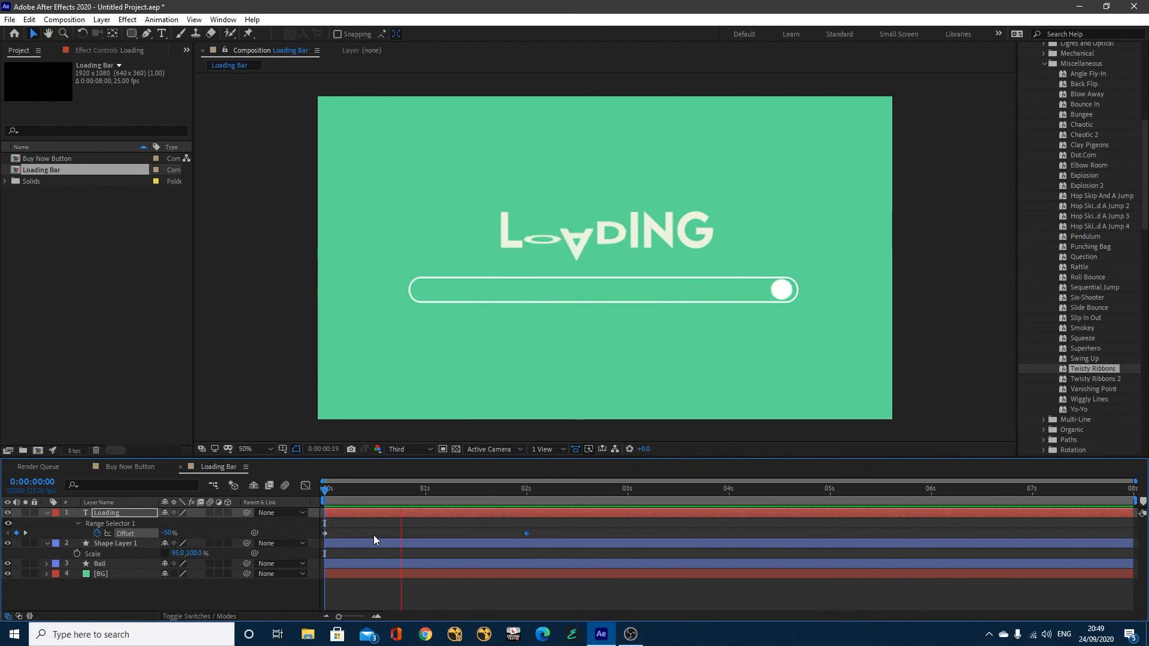
key(space)
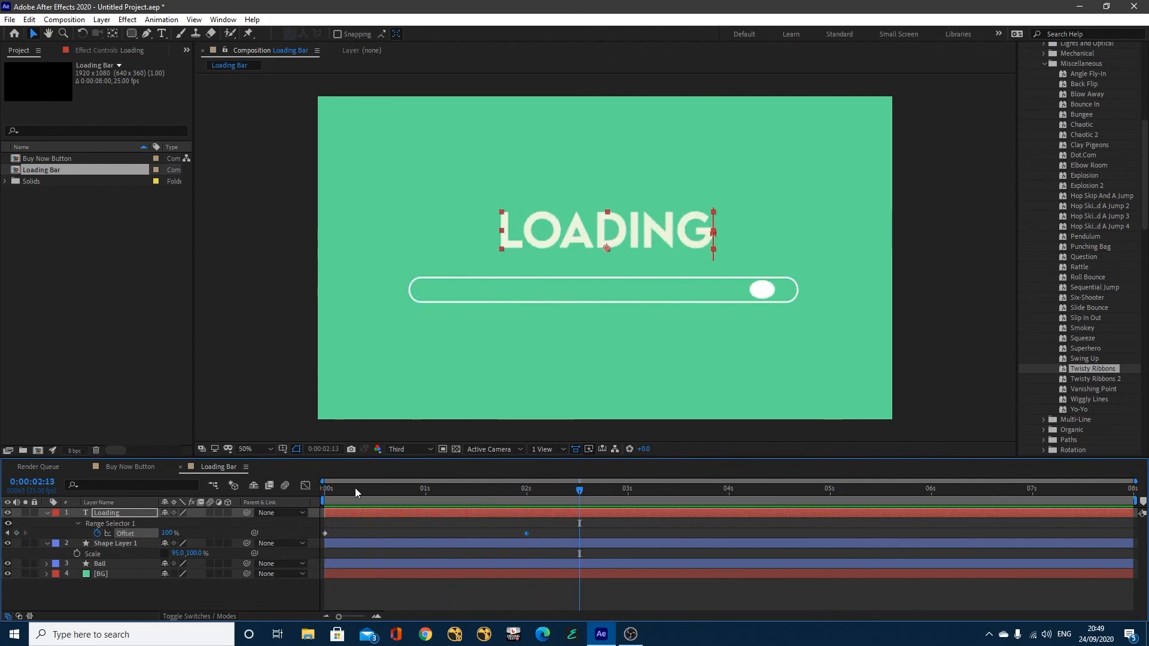
Return to the first frame and apply Easy Ease to both Range Selector Offset keyframes of the Loading layer.
drag(354, 487, 312, 500)
drag(550, 530, 318, 535)
right_click(524, 531)
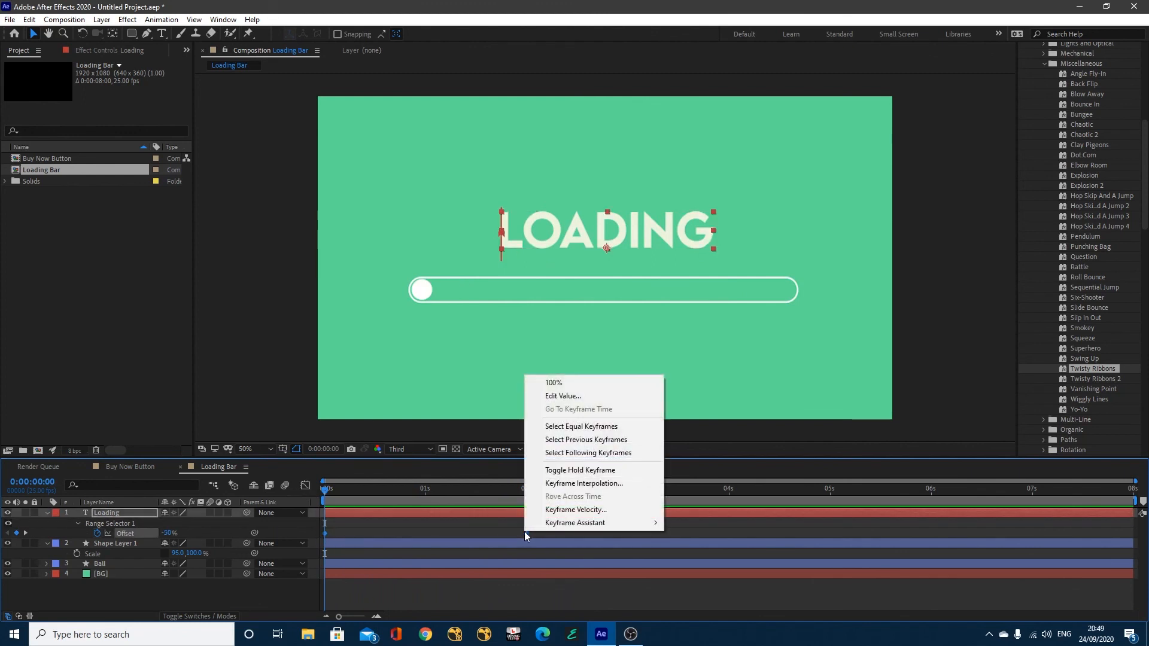
mouse_move(540, 526)
click(697, 444)
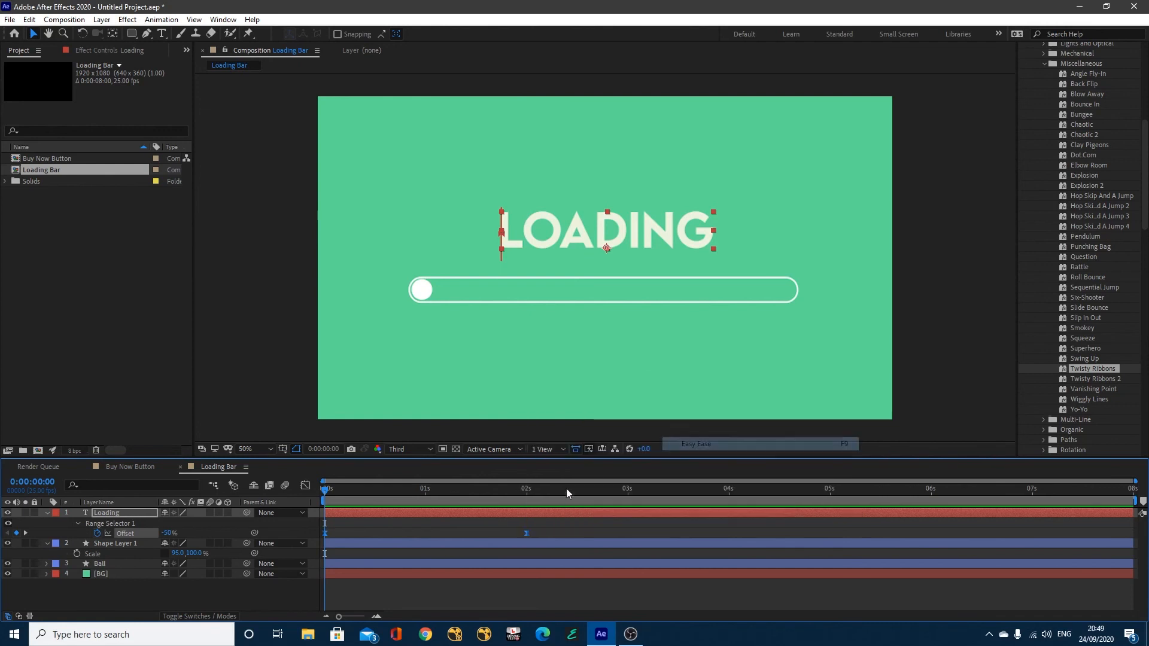
Add the expression loopOut('pingpong') to the Range Selector Offset of the Loading layer.
alt+click(96, 534)
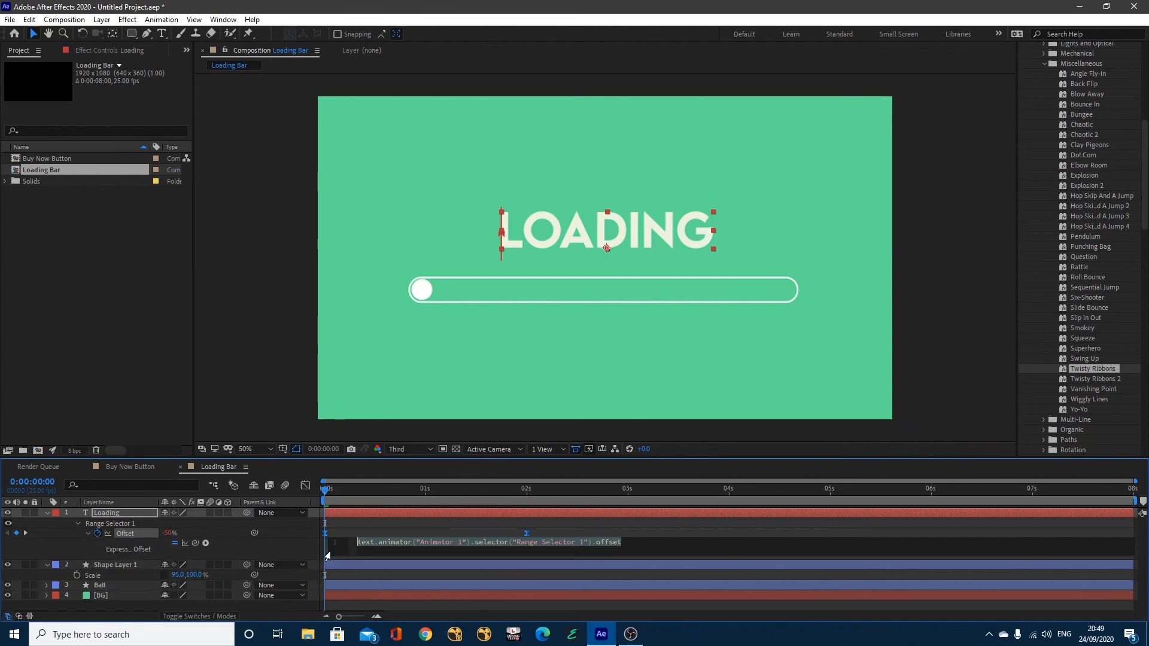
text(loop)
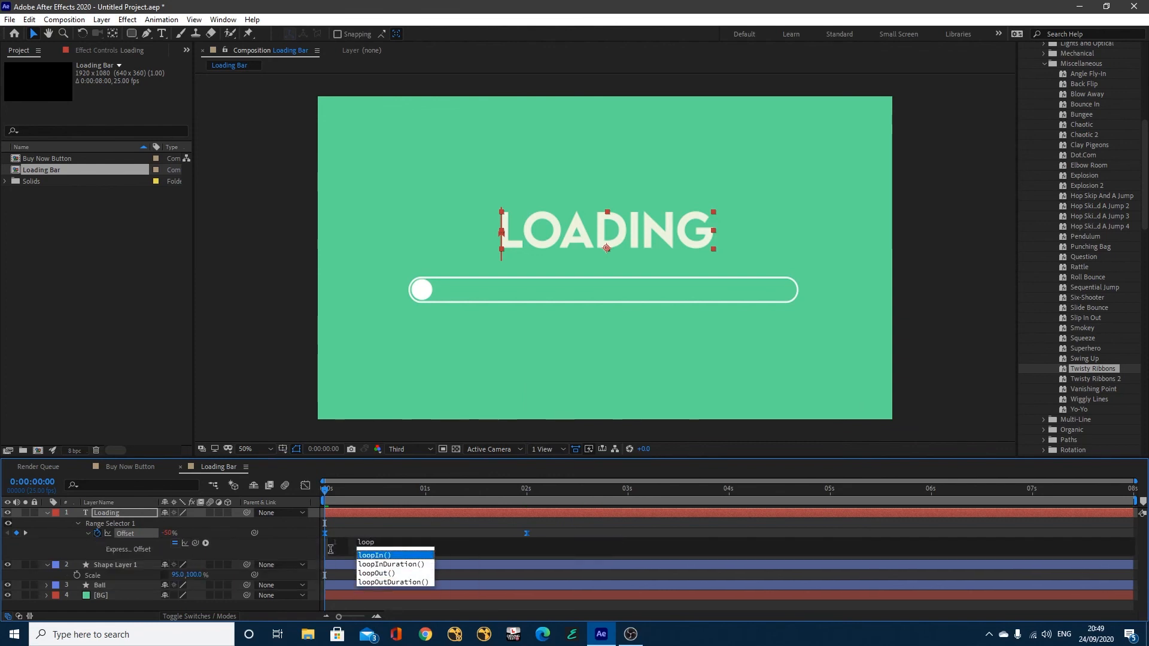
text(Out)
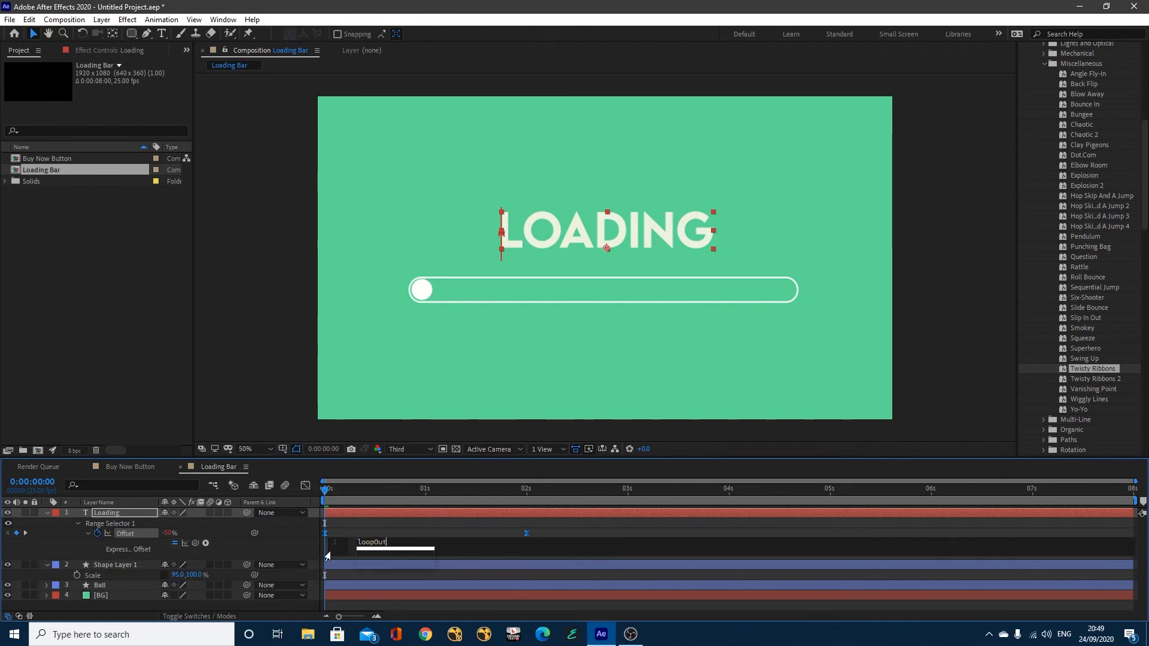
key(Return)
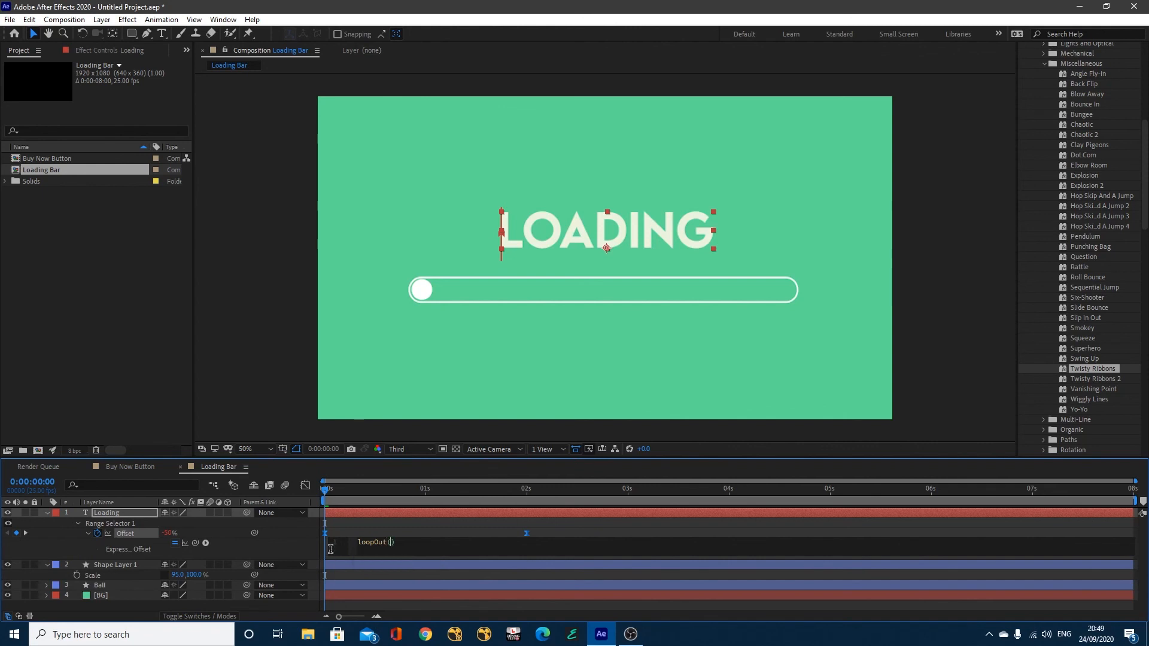
text('pingpong)
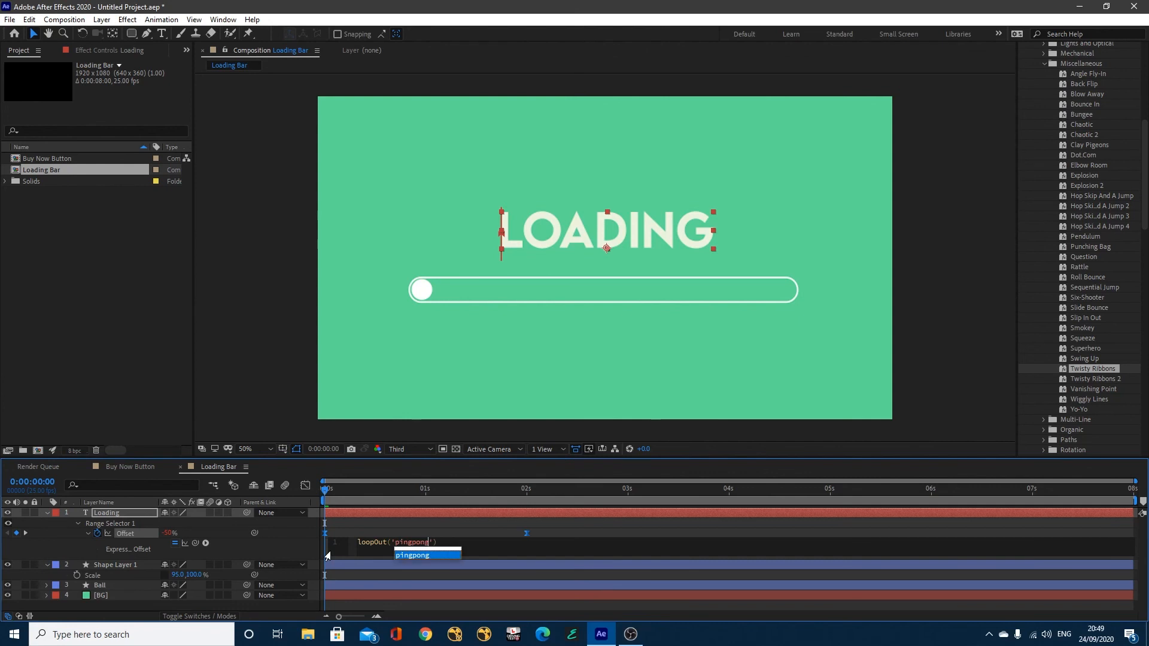
click(242, 365)
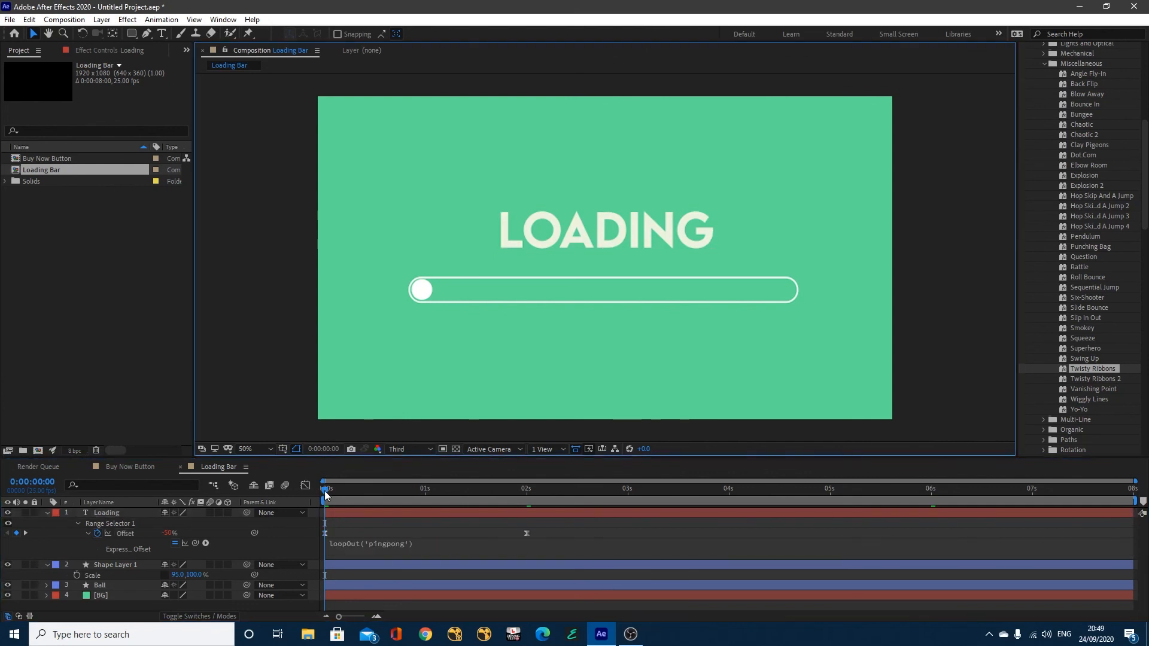
Preview the ping-pong text loop from the first frame and return to the start.
drag(324, 491, 265, 527)
key(space)
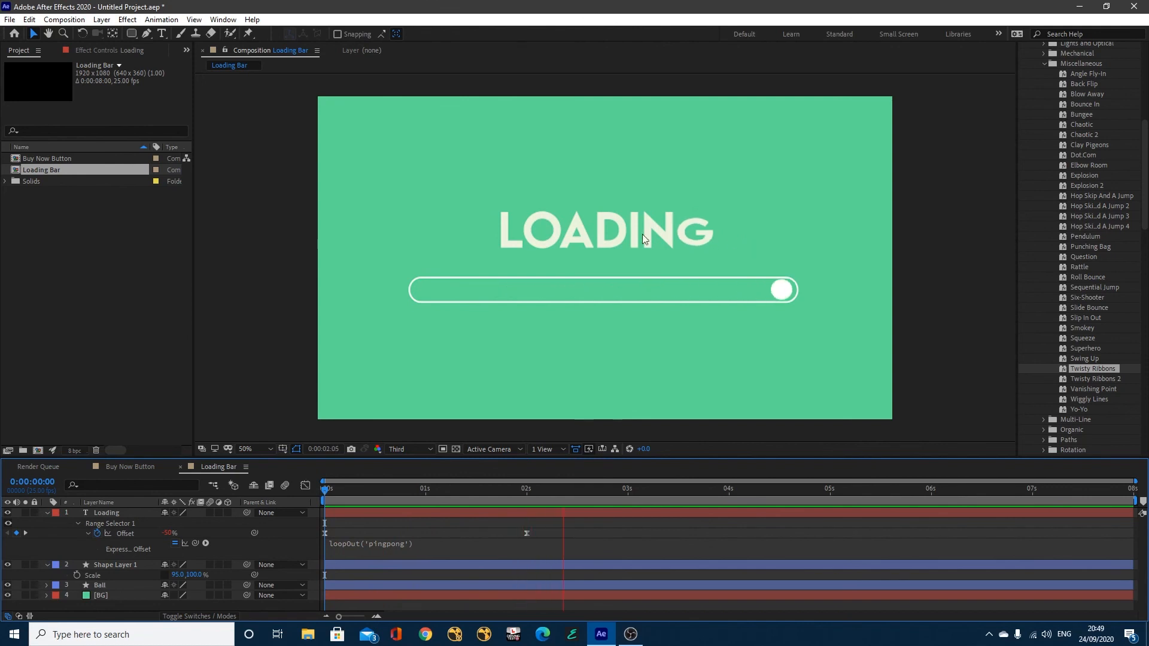
key(space)
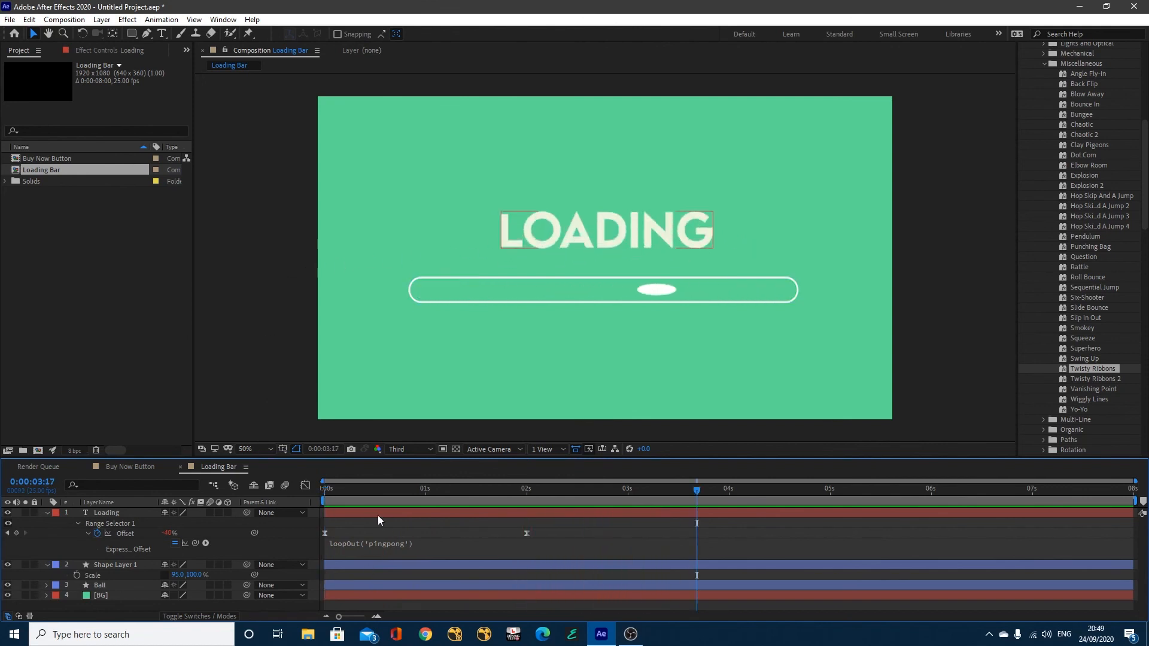
drag(345, 491, 298, 490)
Remove the 'pingpong' argument so the Loading text's Offset expression reads loopOut(), and preview the animation.
click(388, 545)
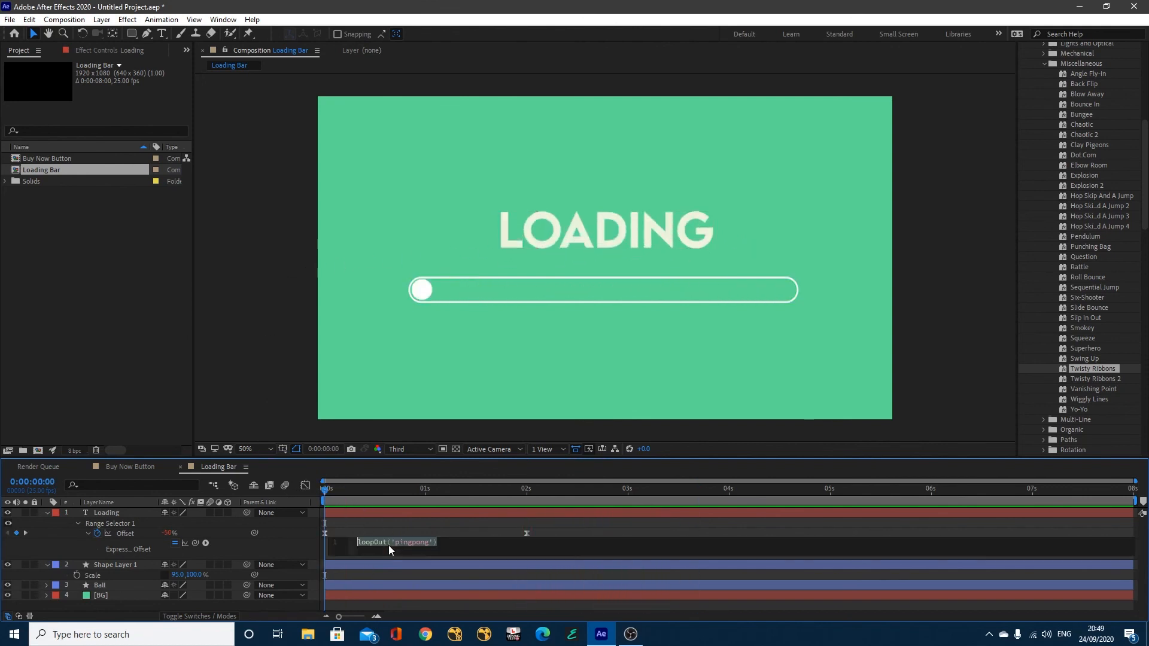
click(432, 542)
key(BackSpace)
key(BackSpace)
key(BackSpace)
key(BackSpace)
key(BackSpace)
key(BackSpace)
key(BackSpace)
key(BackSpace)
key(BackSpace)
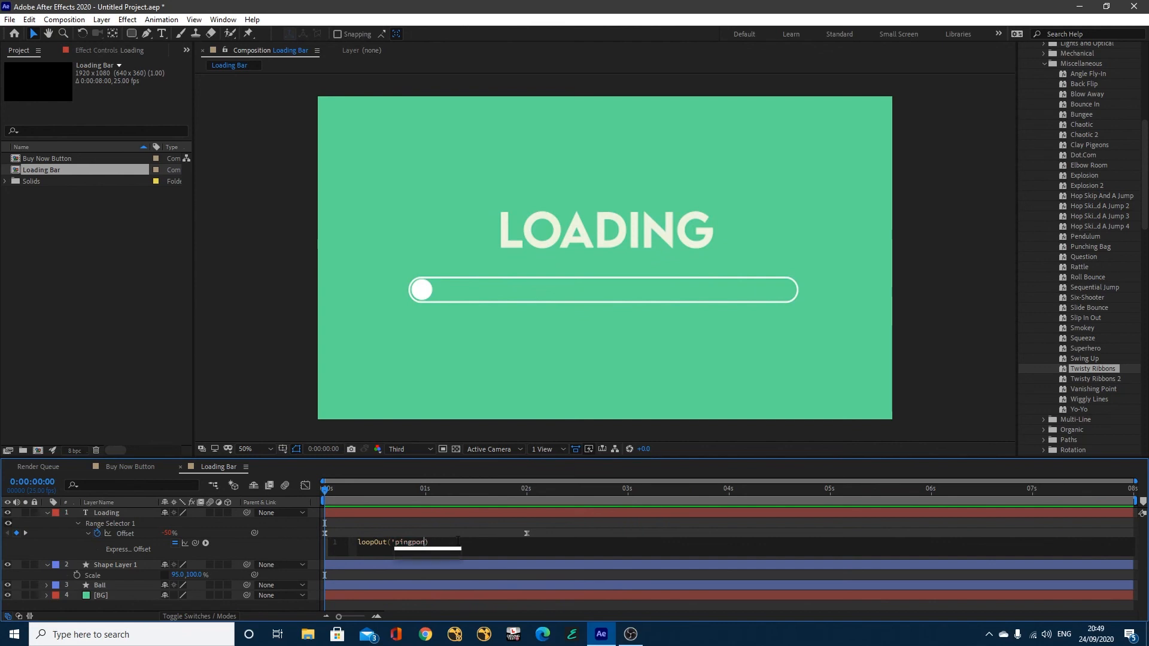
key(BackSpace)
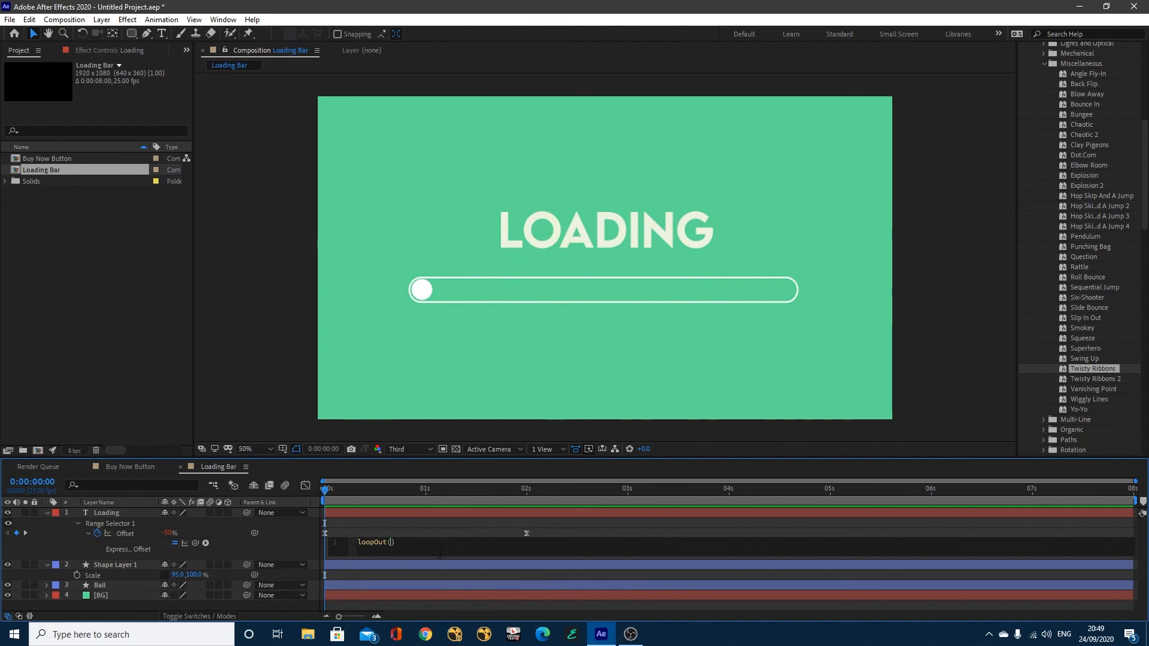
click(257, 407)
key(space)
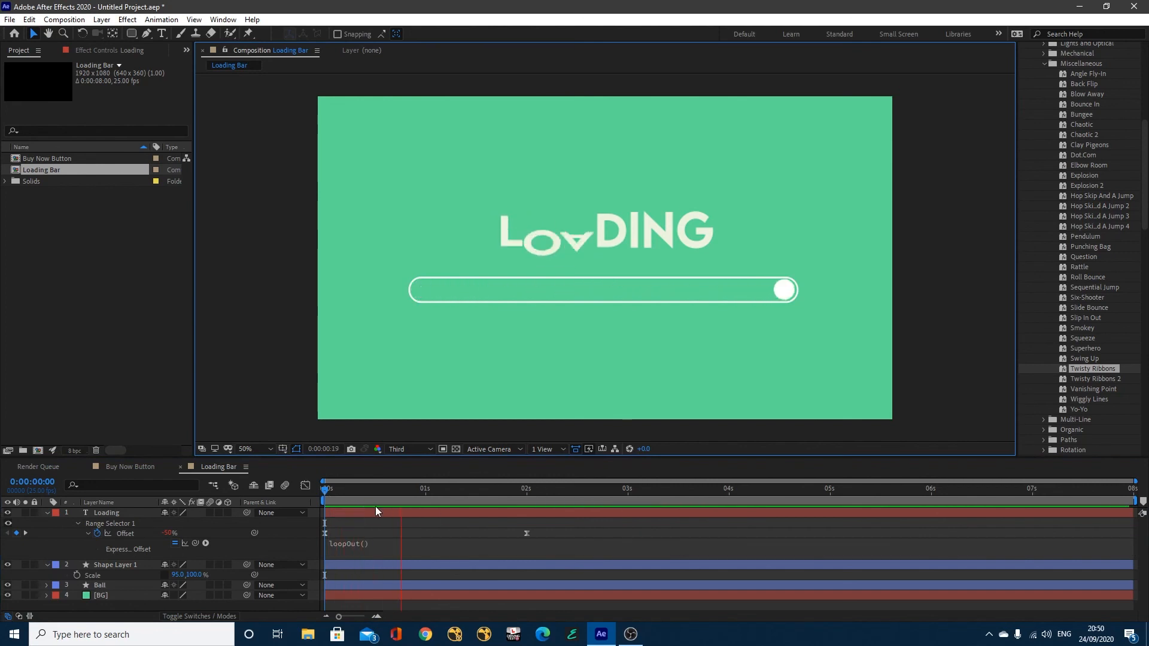